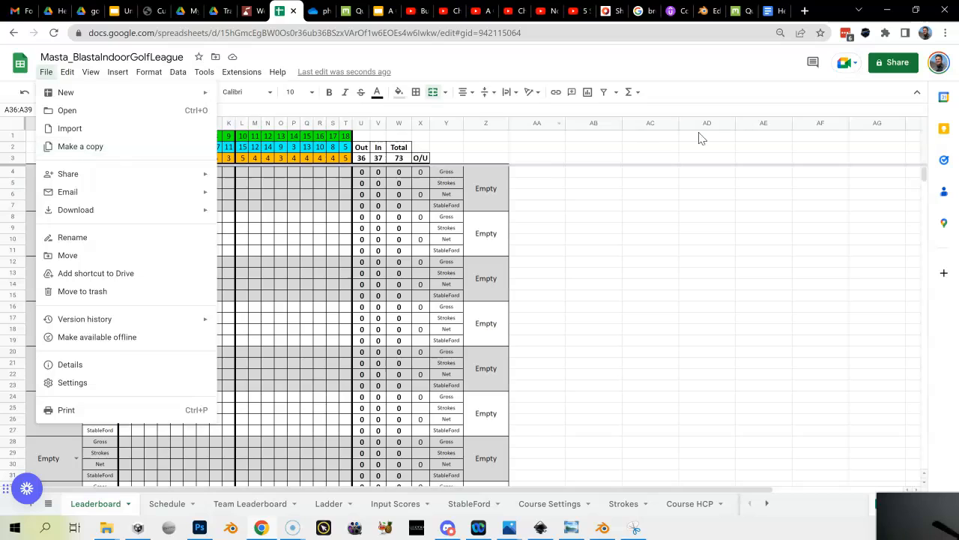
Step: Open the Players sheet of the golf league workbook
{"action": "left_click", "coordinate": [663, 217]}
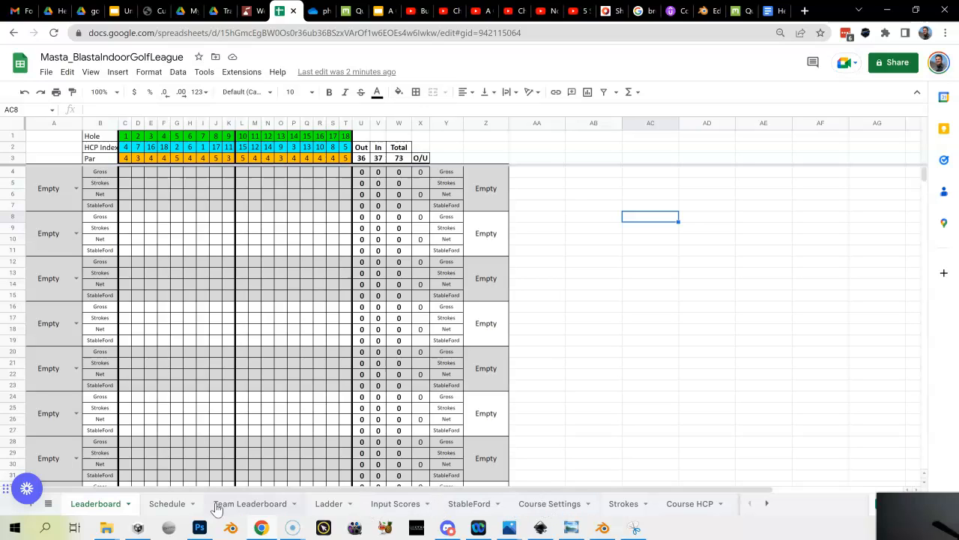
{"action": "left_click", "coordinate": [48, 504]}
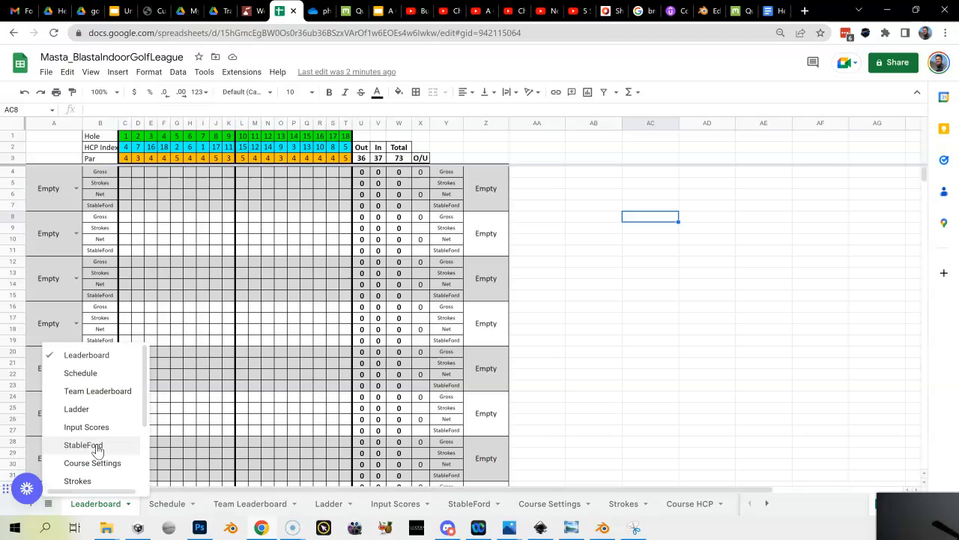
{"action": "scroll", "coordinate": [106, 441], "scroll_direction": "down", "scroll_amount": 2}
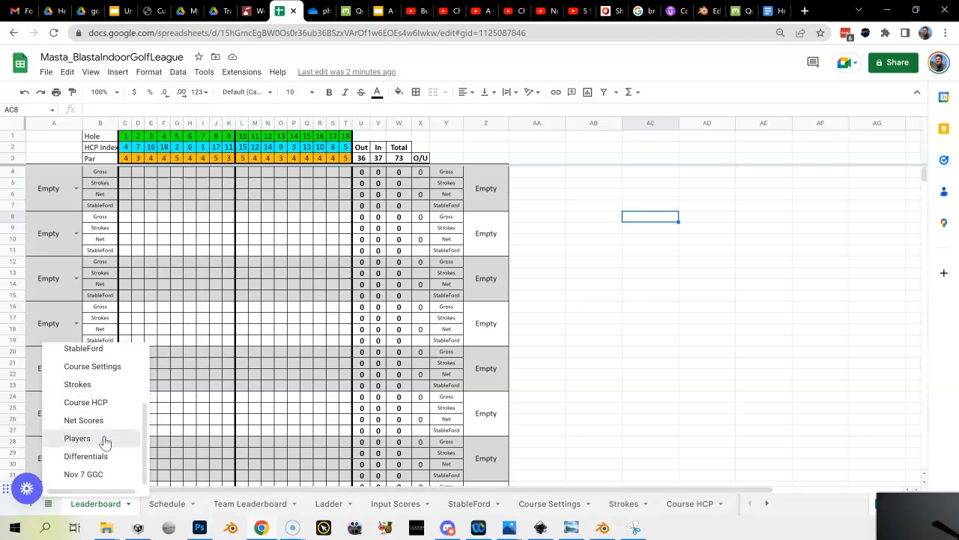
{"action": "left_click", "coordinate": [106, 440]}
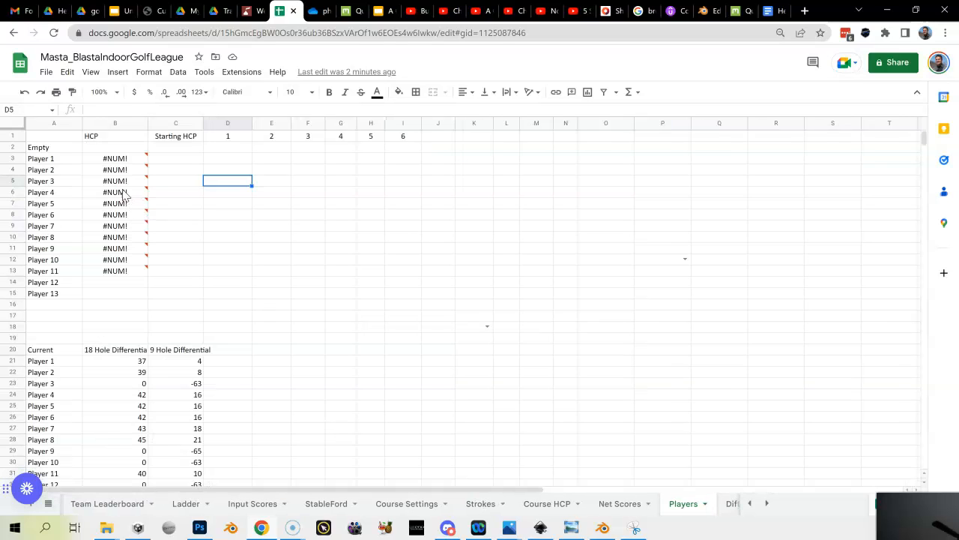
Step: Replace the Player 1 placeholder in A3 with a player's first name, allowing edits to the protected range without further warnings for 5 minutes
{"action": "mouse_move", "coordinate": [122, 169]}
{"action": "left_click", "coordinate": [62, 161]}
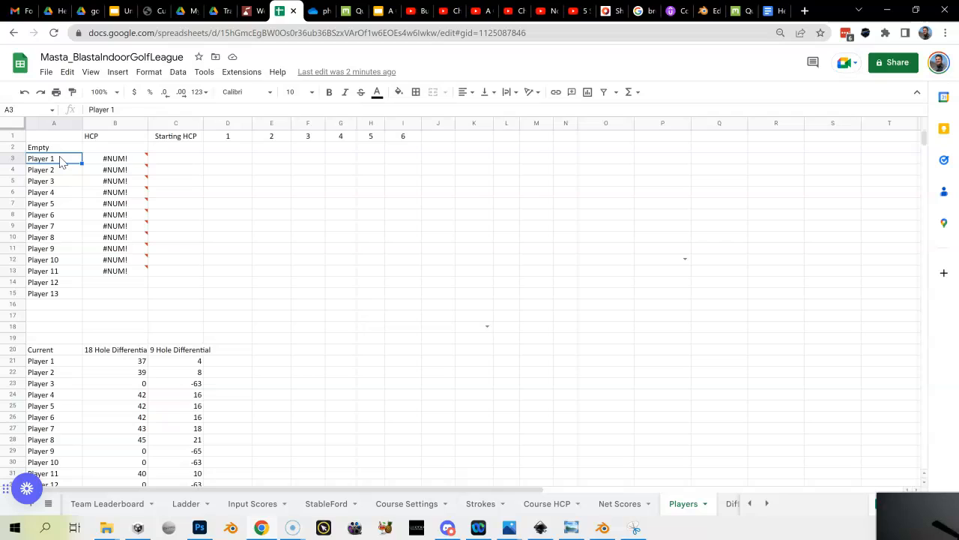
{"action": "type", "text": "T"}
{"action": "key", "text": "Return"}
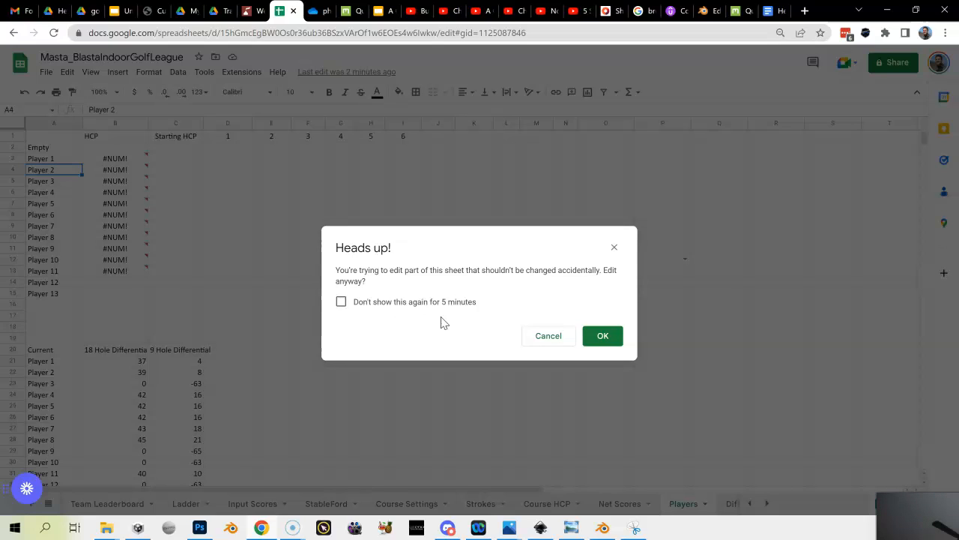
{"action": "left_click", "coordinate": [342, 302]}
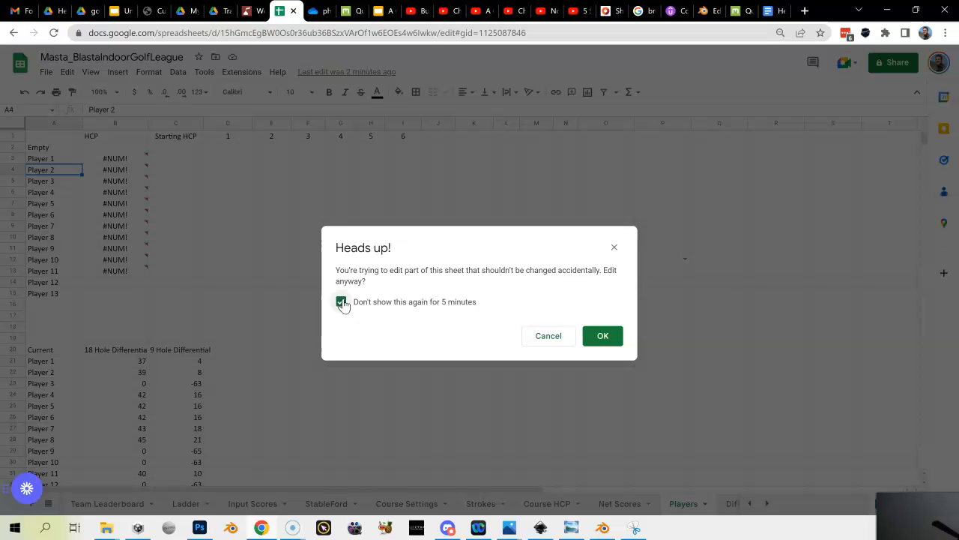
{"action": "left_click", "coordinate": [604, 338]}
Step: Replace the Player 2 to Player 8 placeholders in A4:A10 with the players' first names
{"action": "type", "text": "Jeff"}
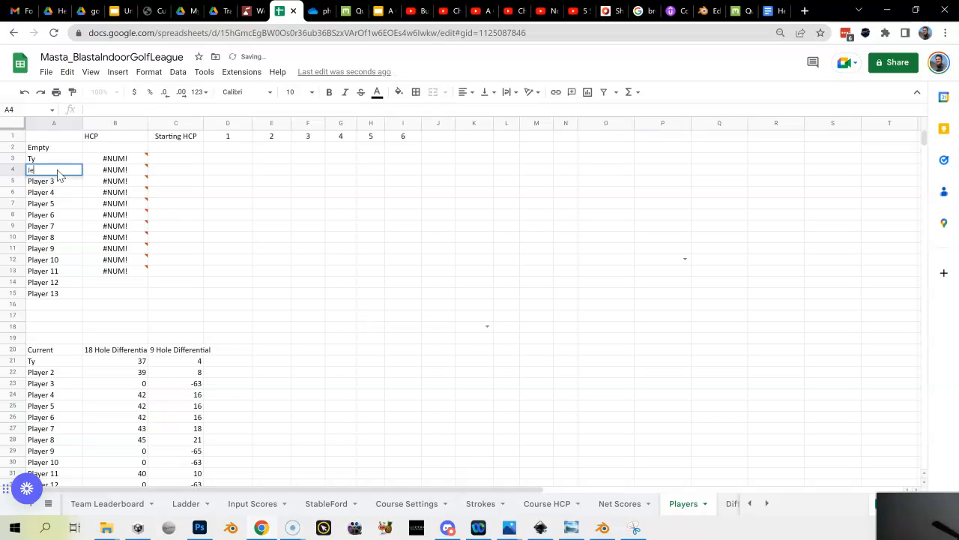
{"action": "key", "text": "Return"}
{"action": "type", "text": "Tom"}
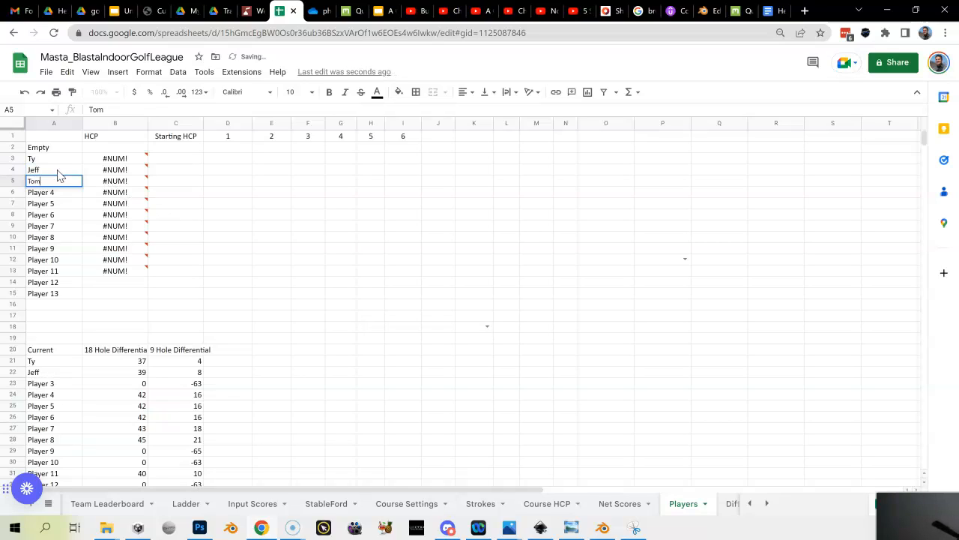
{"action": "key", "text": "Return"}
{"action": "type", "text": "Rich"}
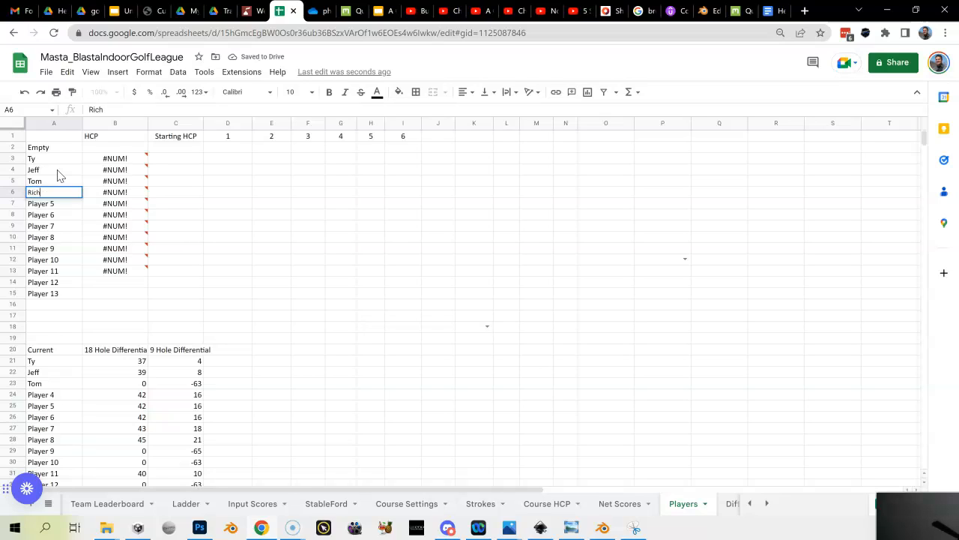
{"action": "key", "text": "Return"}
{"action": "type", "text": "Bill"}
{"action": "key", "text": "Return"}
{"action": "type", "text": "Jenn"}
{"action": "key", "text": "Return"}
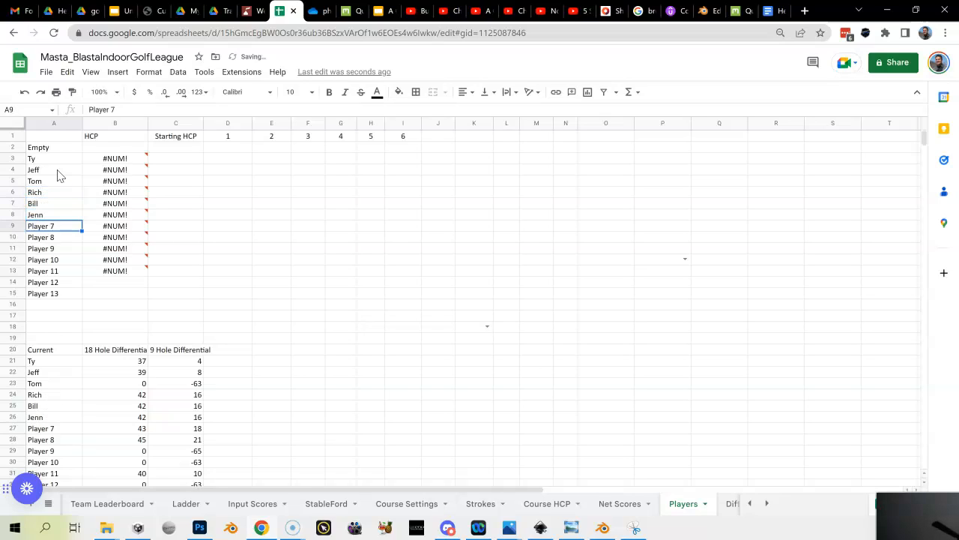
{"action": "type", "text": "C"}
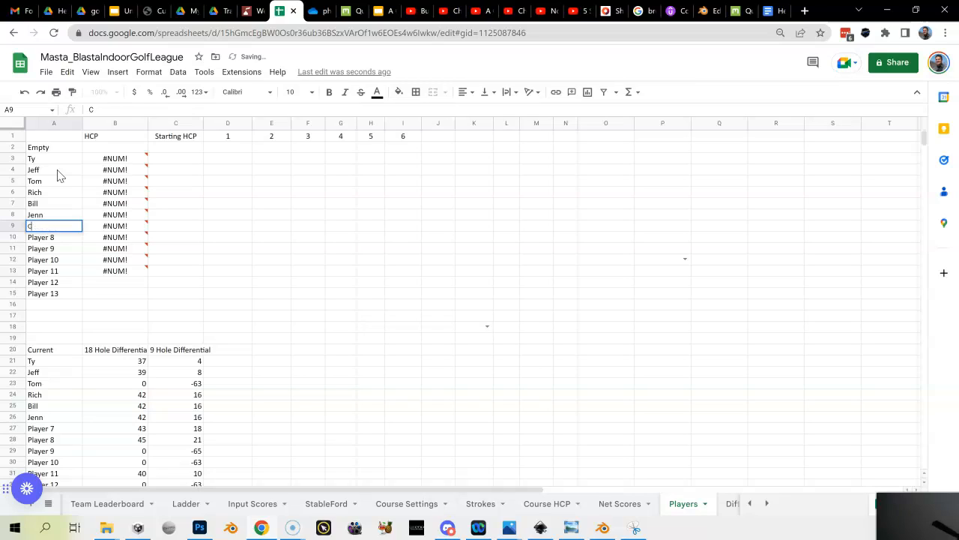
{"action": "type", "text": "lare"}
{"action": "key", "text": "Return"}
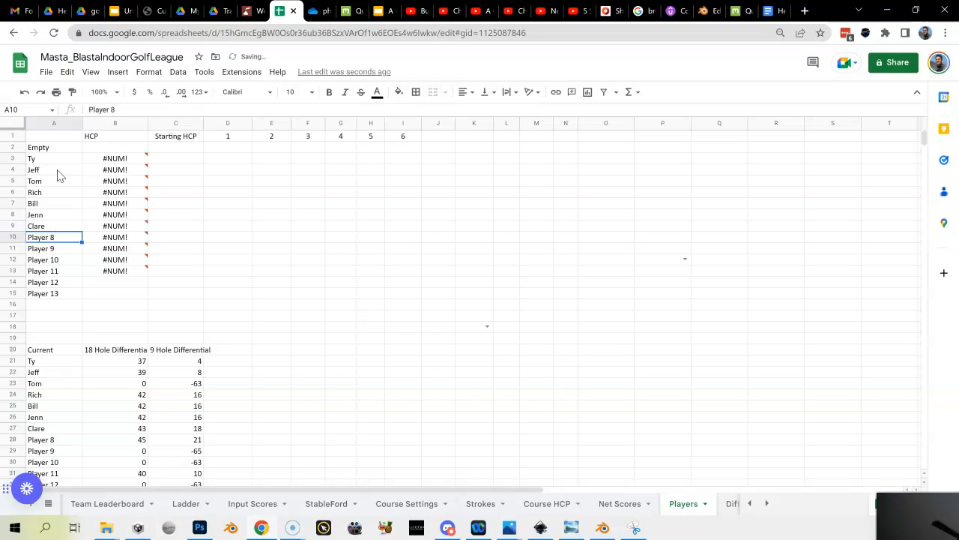
{"action": "type", "text": "Nick"}
{"action": "key", "text": "Return"}
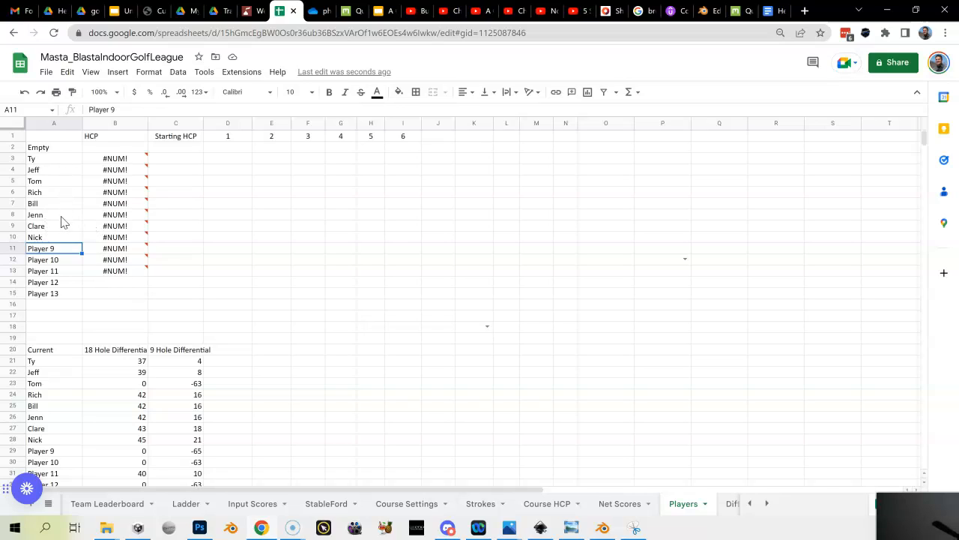
Step: Enter the Starting HCP values 8, 9, 10, 2, 3, 4, 5 and 6 in C3:C10
{"action": "mouse_move", "coordinate": [97, 162]}
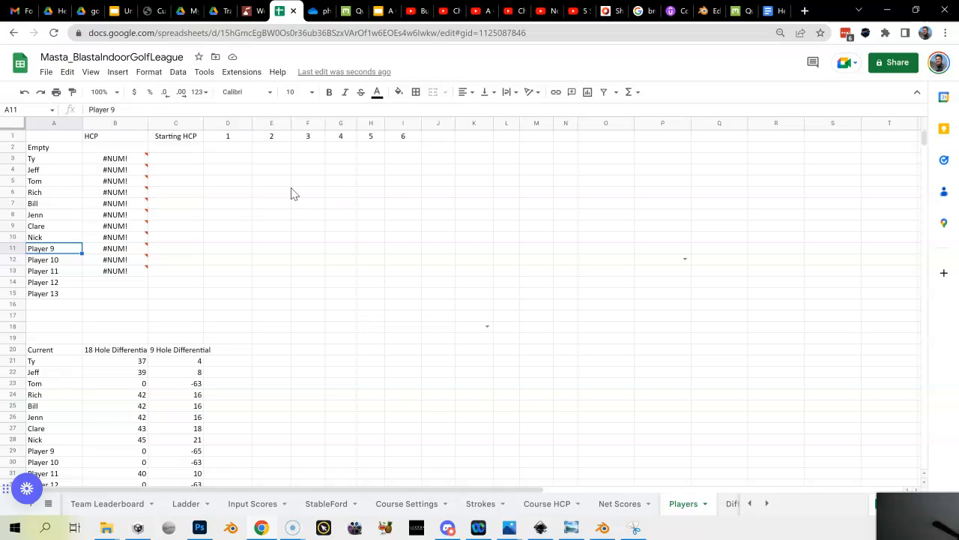
{"action": "left_click", "coordinate": [176, 162]}
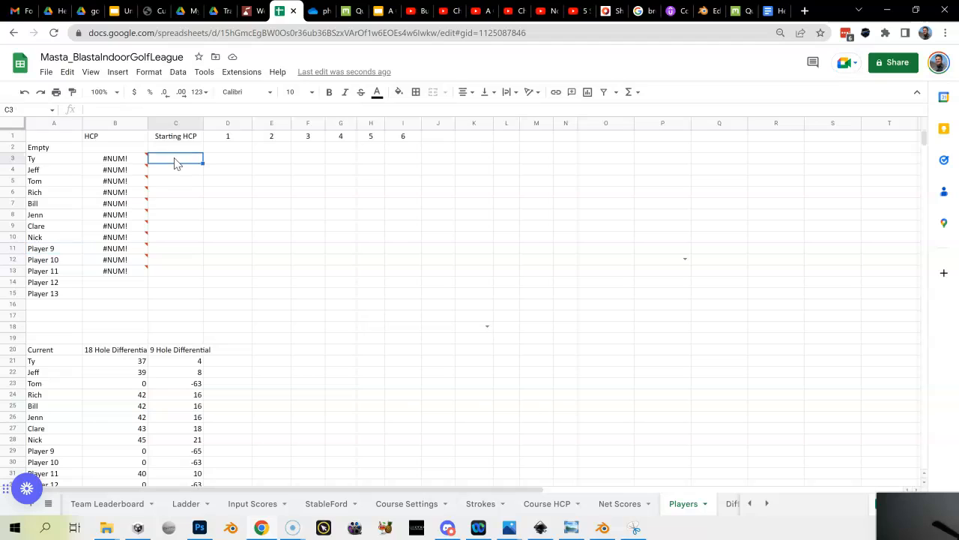
{"action": "type", "text": "8"}
{"action": "key", "text": "Return"}
{"action": "type", "text": "9"}
{"action": "key", "text": "Return"}
{"action": "type", "text": "10"}
{"action": "key", "text": "Return"}
{"action": "type", "text": "2"}
{"action": "key", "text": "Return"}
{"action": "type", "text": "3"}
{"action": "key", "text": "Return"}
{"action": "type", "text": "4"}
{"action": "key", "text": "Return"}
{"action": "type", "text": "5"}
{"action": "key", "text": "Return"}
{"action": "type", "text": "6"}
{"action": "key", "text": "Return"}
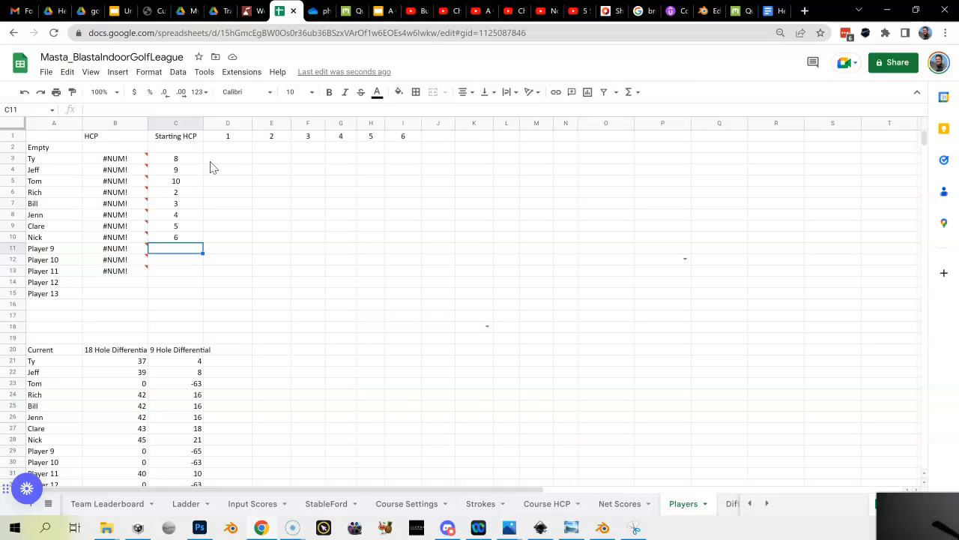
Step: Fill the starting handicaps across C3:I10 so that columns 1 to 6 hold the same value for each player
{"action": "left_click", "coordinate": [217, 163]}
{"action": "left_click", "coordinate": [183, 161]}
{"action": "left_click_drag", "start_coordinate": [183, 169], "coordinate": [395, 242]}
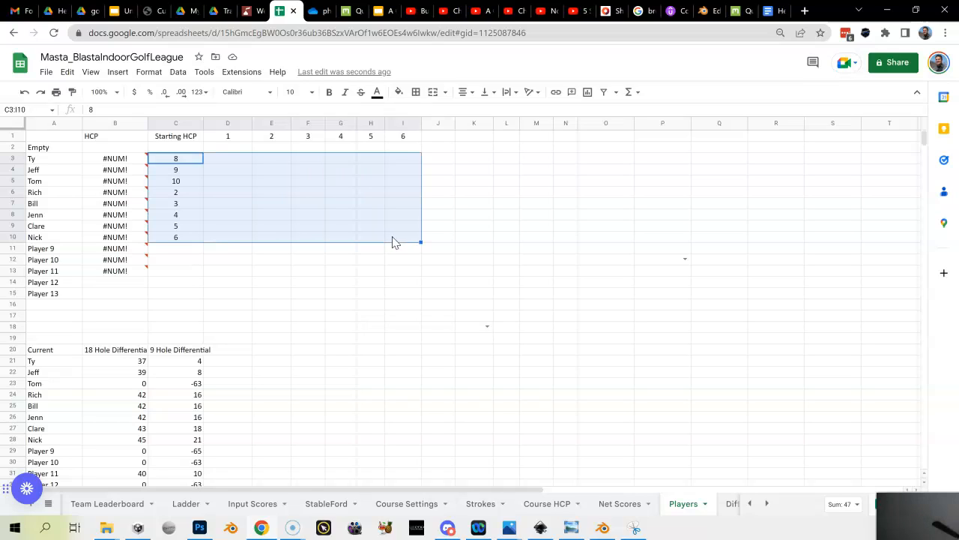
{"action": "key", "text": "ctrl+r"}
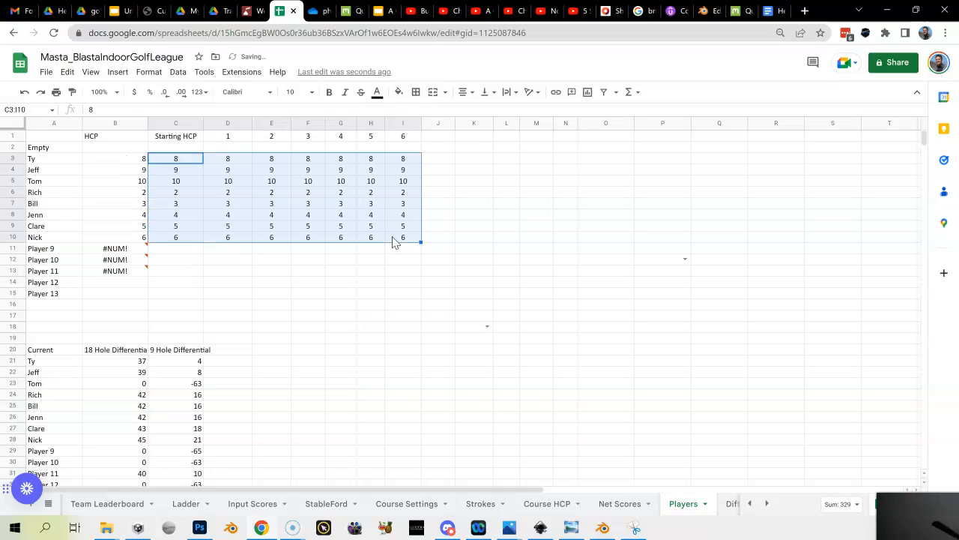
{"action": "left_click", "coordinate": [287, 249]}
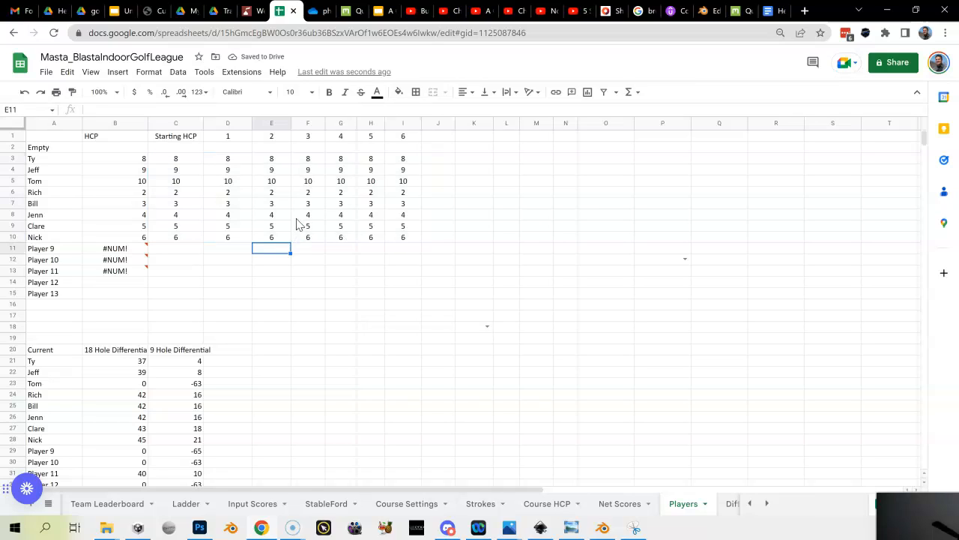
Step: Examine the HCP formulas in B3 and B4 that average the four lowest values of each row
{"action": "left_click", "coordinate": [299, 218]}
{"action": "left_click", "coordinate": [307, 162]}
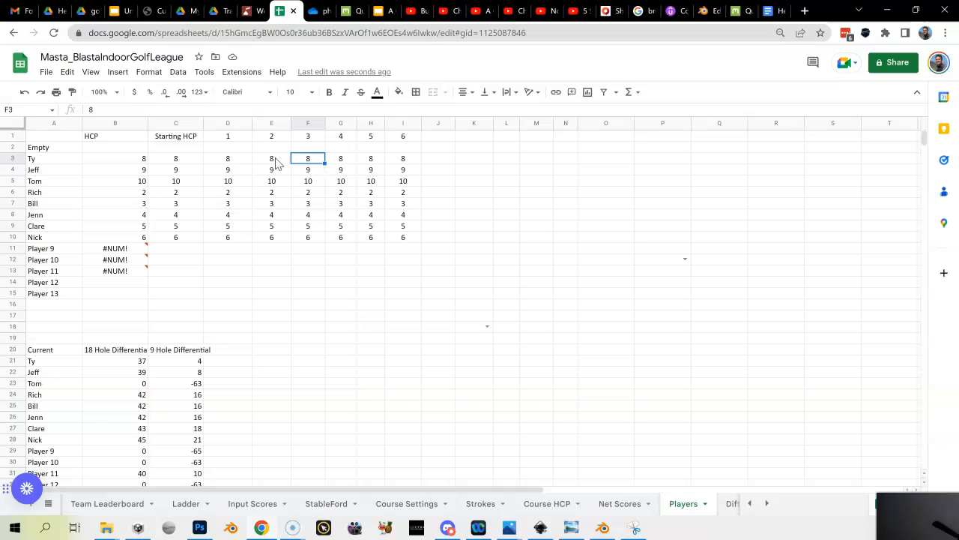
{"action": "left_click", "coordinate": [116, 160]}
{"action": "left_click", "coordinate": [113, 171]}
{"action": "left_click", "coordinate": [111, 161]}
{"action": "left_click", "coordinate": [113, 171]}
{"action": "left_click", "coordinate": [119, 162]}
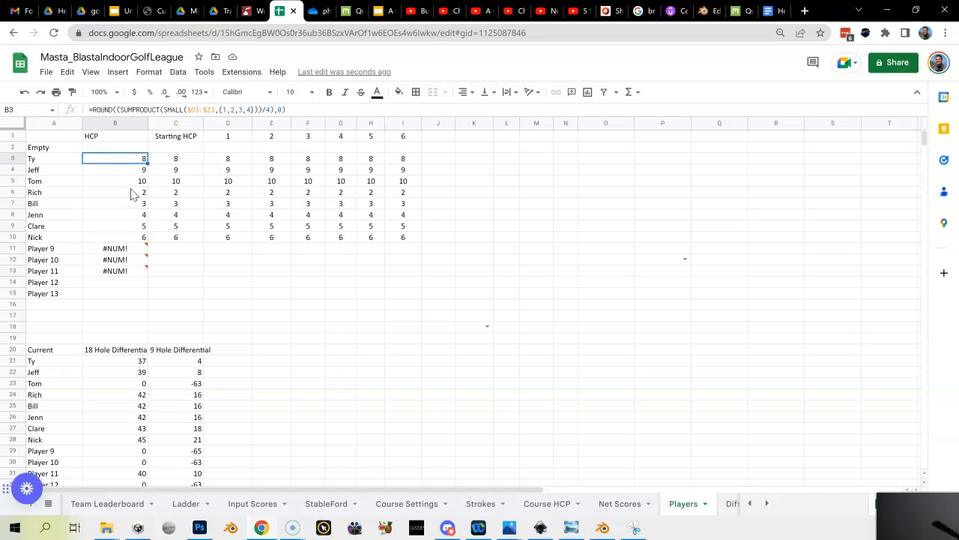
Step: Set the first player's values in G3, H3 and I3 to 7 and check the HCP calculation in B3
{"action": "left_click", "coordinate": [342, 162]}
{"action": "type", "text": "7"}
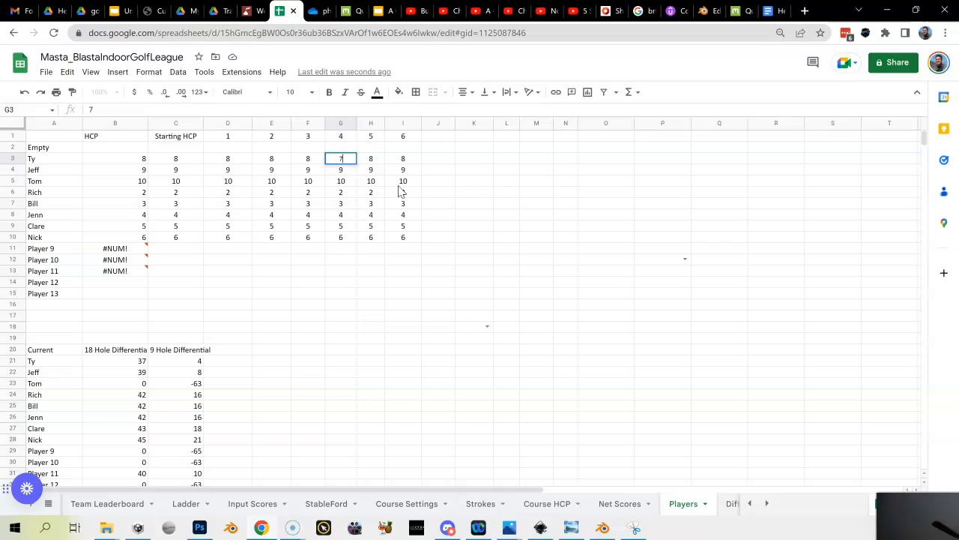
{"action": "left_click", "coordinate": [472, 195]}
{"action": "left_click", "coordinate": [111, 160]}
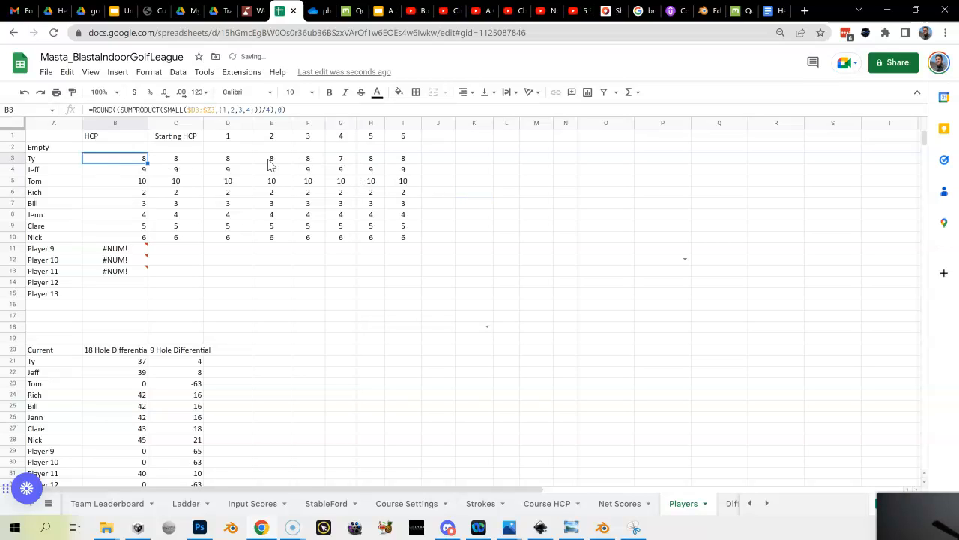
{"action": "left_click", "coordinate": [367, 162]}
{"action": "type", "text": "7"}
{"action": "left_click", "coordinate": [488, 182]}
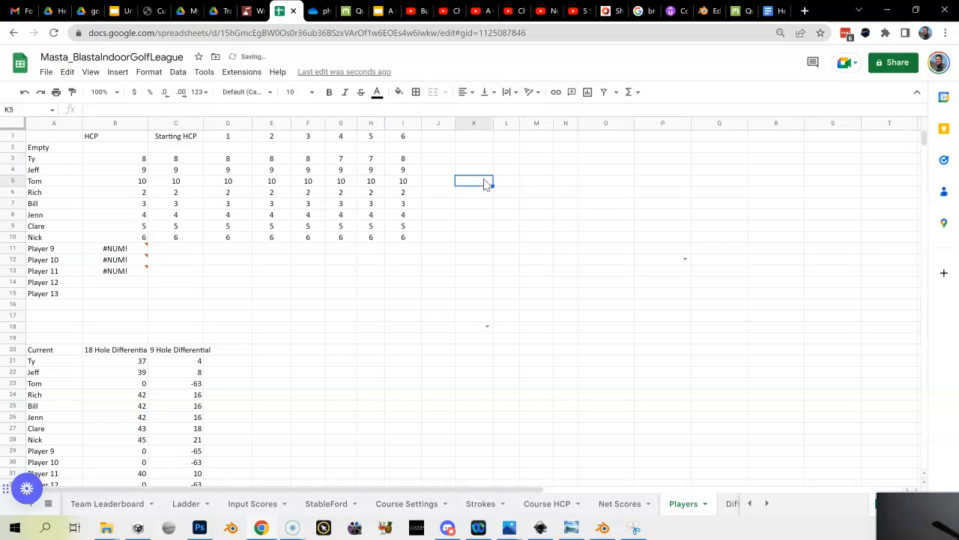
{"action": "left_click", "coordinate": [405, 161]}
{"action": "type", "text": "7"}
{"action": "left_click", "coordinate": [444, 182]}
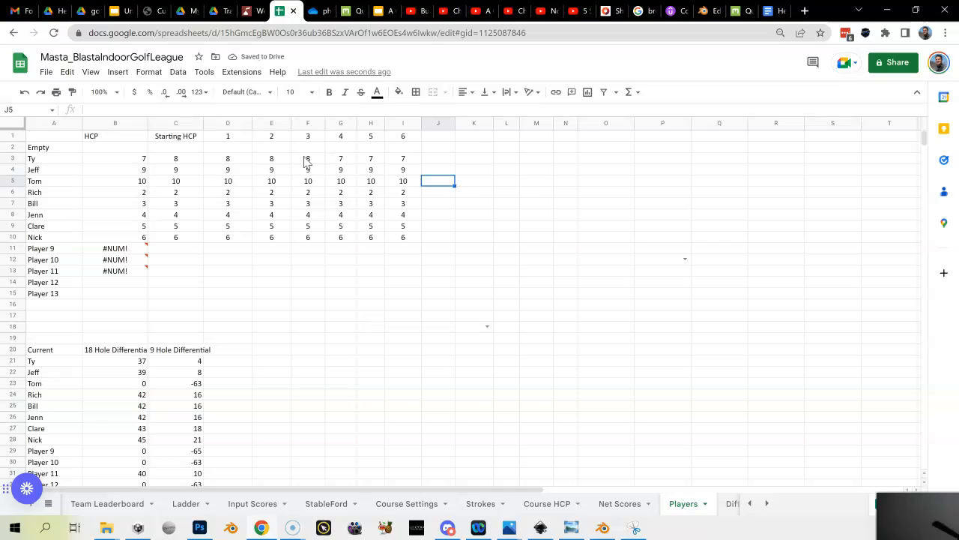
Step: Change the first player's values to 9 in H3 and 4 in I3 to test the HCP calculation
{"action": "left_click", "coordinate": [372, 161]}
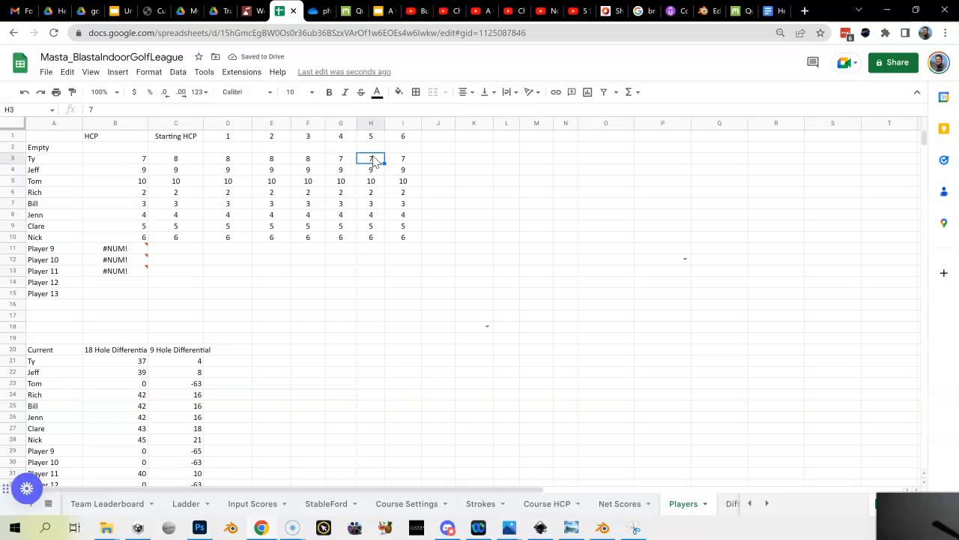
{"action": "type", "text": "9"}
{"action": "left_click", "coordinate": [405, 160]}
{"action": "type", "text": "4"}
{"action": "left_click", "coordinate": [442, 171]}
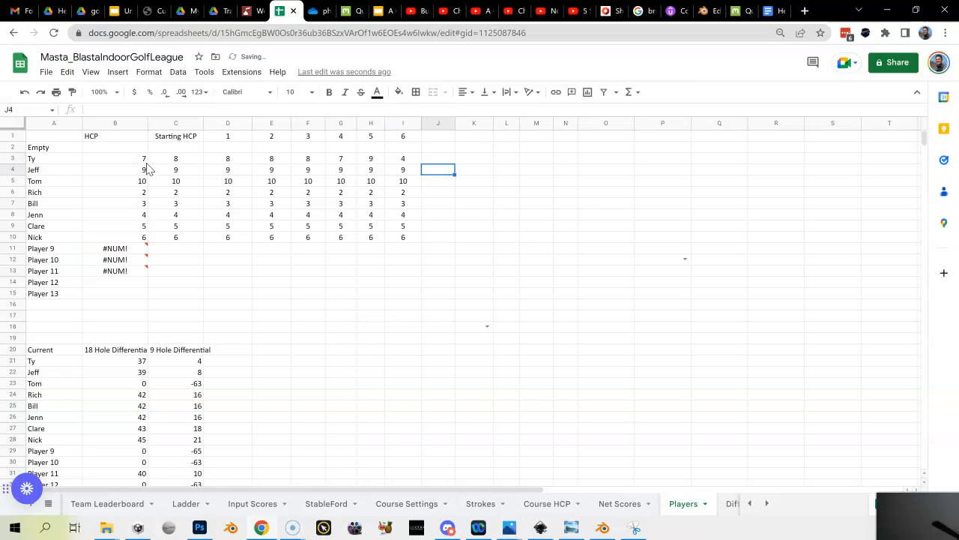
Step: Fill the value 8 from D3 across to I3 for the first player
{"action": "left_click_drag", "start_coordinate": [235, 160], "coordinate": [408, 165]}
{"action": "key", "text": "ctrl+r"}
{"action": "left_click", "coordinate": [372, 217]}
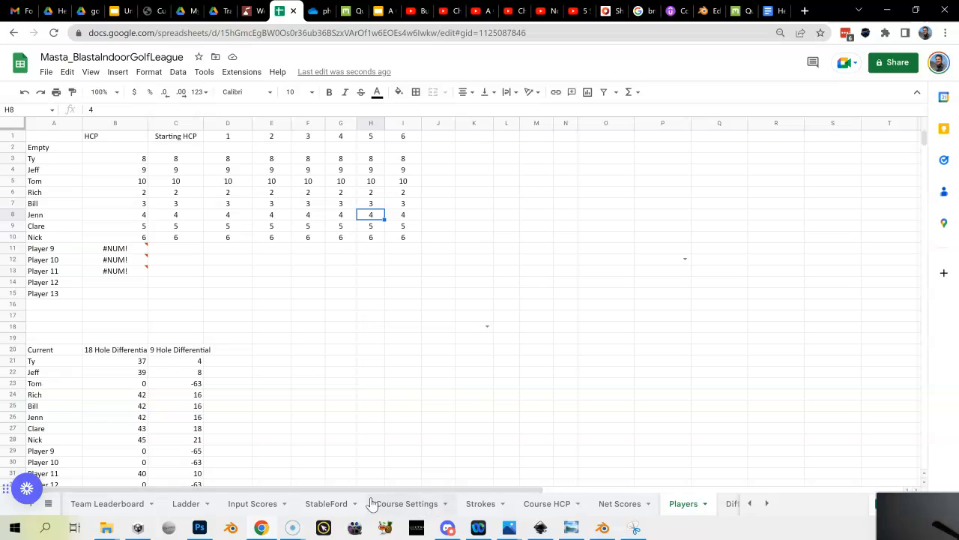
Step: Open the Course Settings sheet and examine the HCP Index and Par values for the 18 holes
{"action": "left_click", "coordinate": [412, 508]}
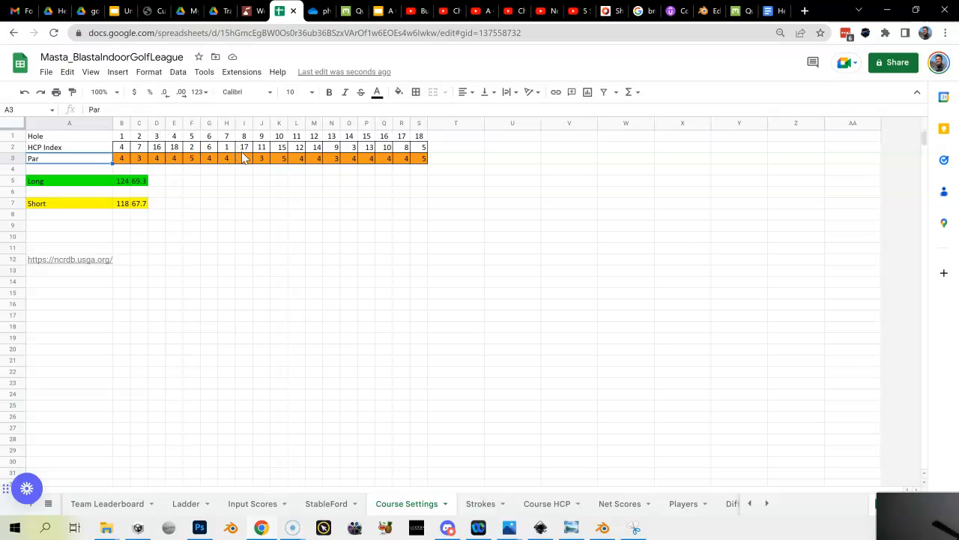
{"action": "left_click", "coordinate": [125, 147]}
{"action": "left_click", "coordinate": [146, 148]}
{"action": "left_click", "coordinate": [160, 149]}
{"action": "left_click", "coordinate": [177, 148]}
{"action": "left_click", "coordinate": [193, 148]}
{"action": "left_click", "coordinate": [122, 160]}
{"action": "left_click", "coordinate": [138, 162]}
{"action": "left_click", "coordinate": [156, 163]}
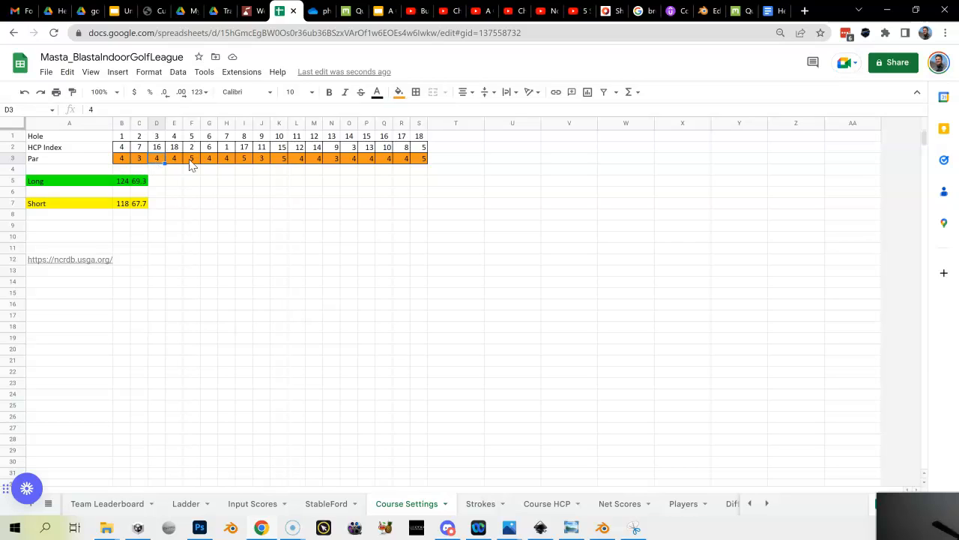
{"action": "left_click", "coordinate": [419, 161]}
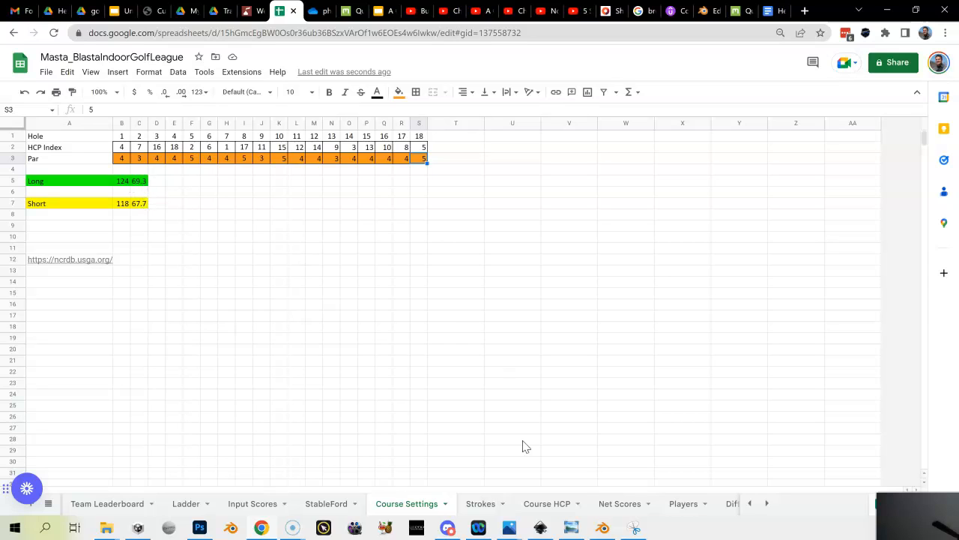
Step: Review the handicaps and differentials on the Course HCP sheet, and open the Leaderboard sheet
{"action": "left_click", "coordinate": [546, 503]}
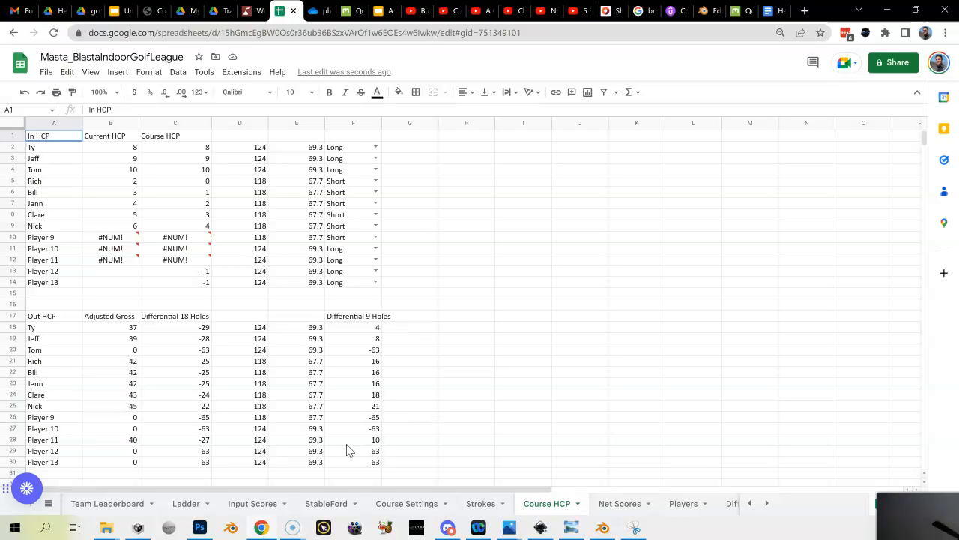
{"action": "left_click", "coordinate": [48, 503]}
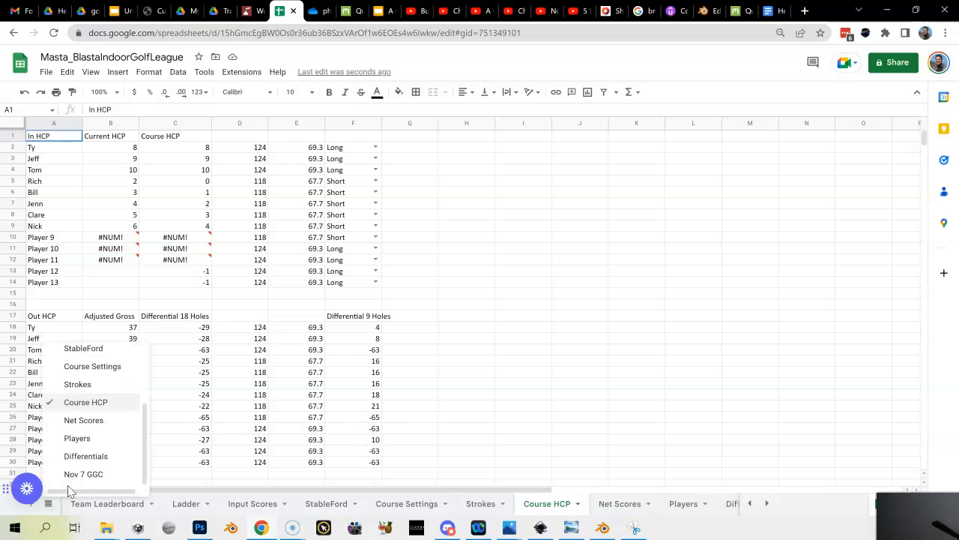
{"action": "scroll", "coordinate": [86, 363], "scroll_direction": "up", "scroll_amount": 3}
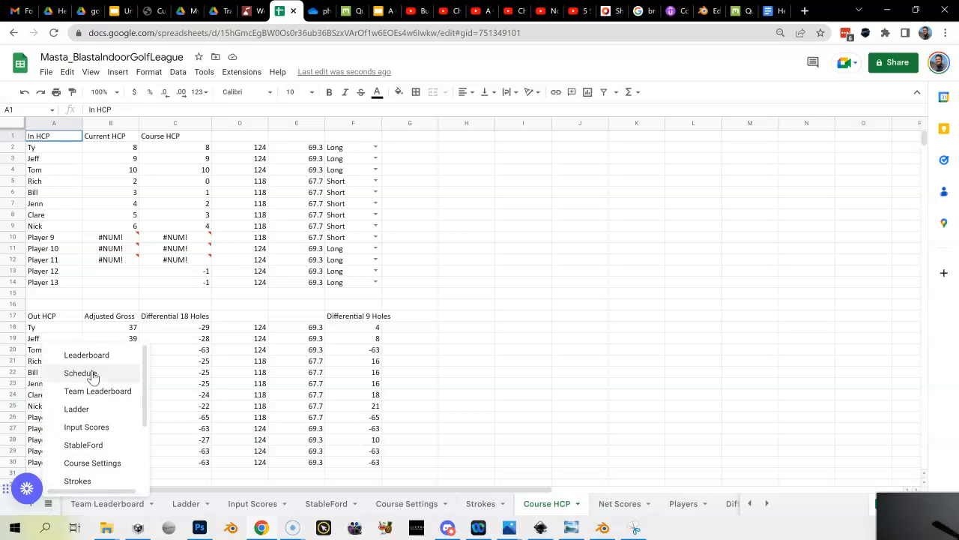
{"action": "left_click", "coordinate": [88, 358]}
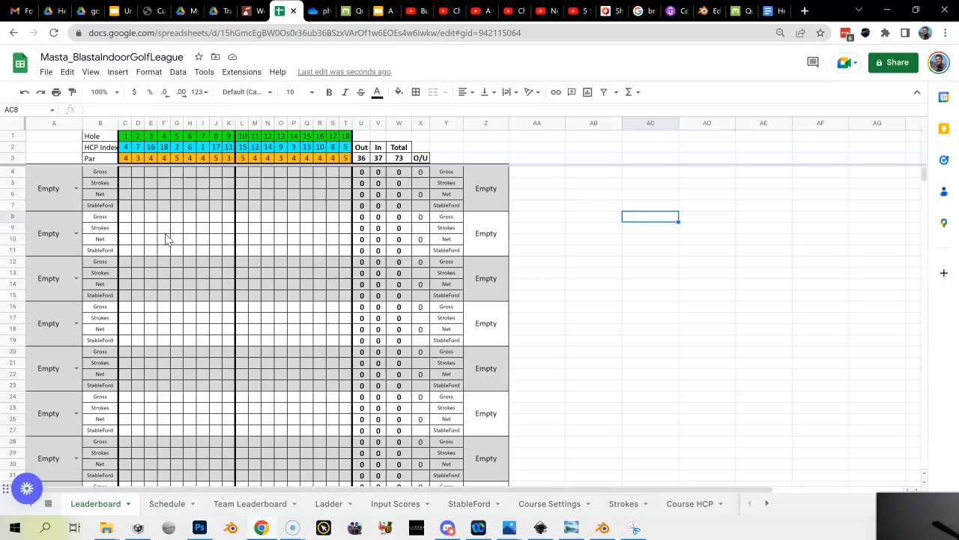
Step: Assign the first four players from the league list, in order, to the first four Empty player blocks on the Leaderboard
{"action": "left_click", "coordinate": [77, 189]}
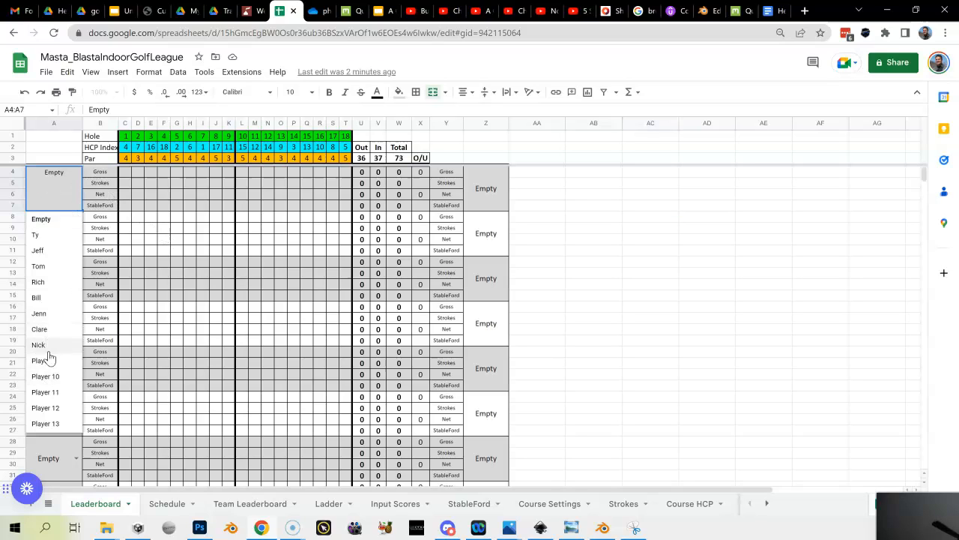
{"action": "left_click", "coordinate": [37, 235]}
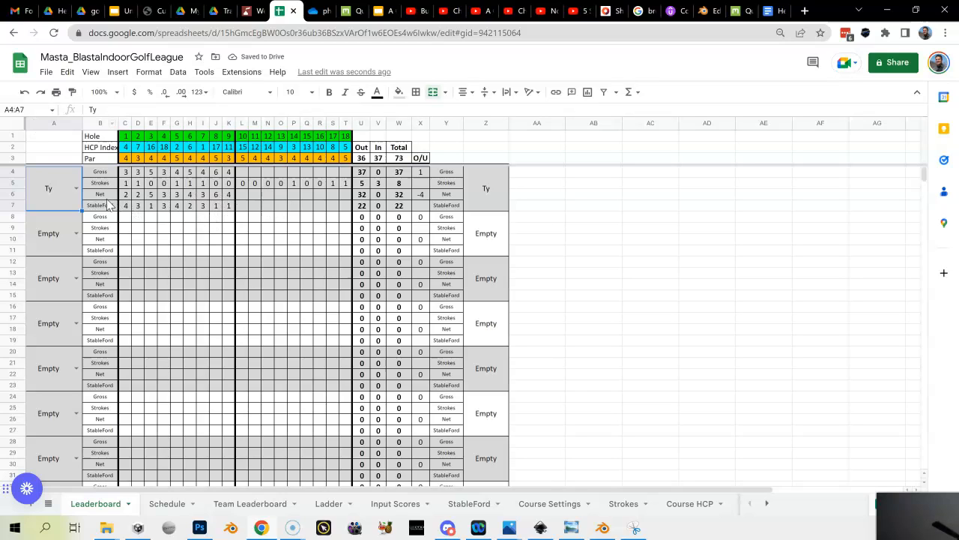
{"action": "left_click", "coordinate": [76, 233]}
{"action": "left_click", "coordinate": [61, 298]}
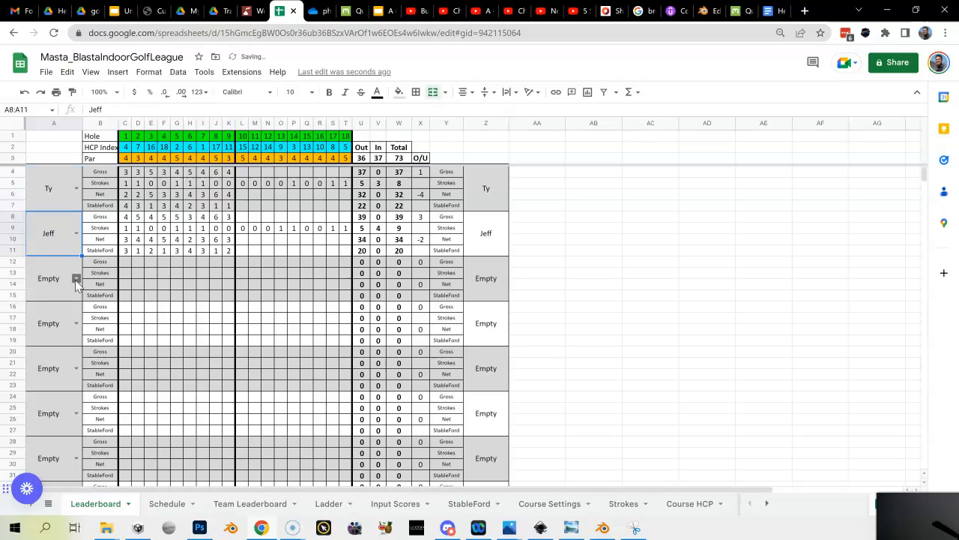
{"action": "left_click", "coordinate": [75, 278]}
{"action": "left_click", "coordinate": [62, 359]}
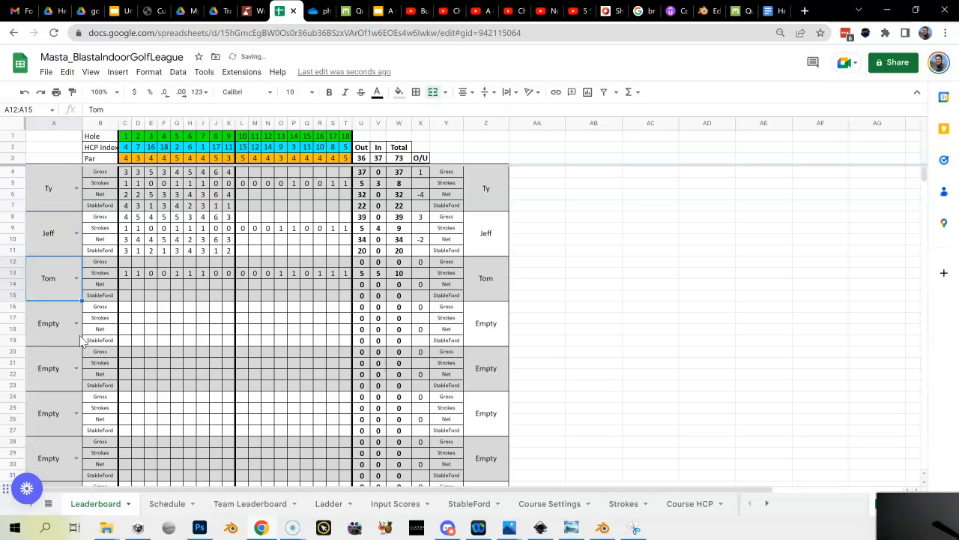
{"action": "left_click", "coordinate": [75, 324]}
{"action": "left_click", "coordinate": [61, 418]}
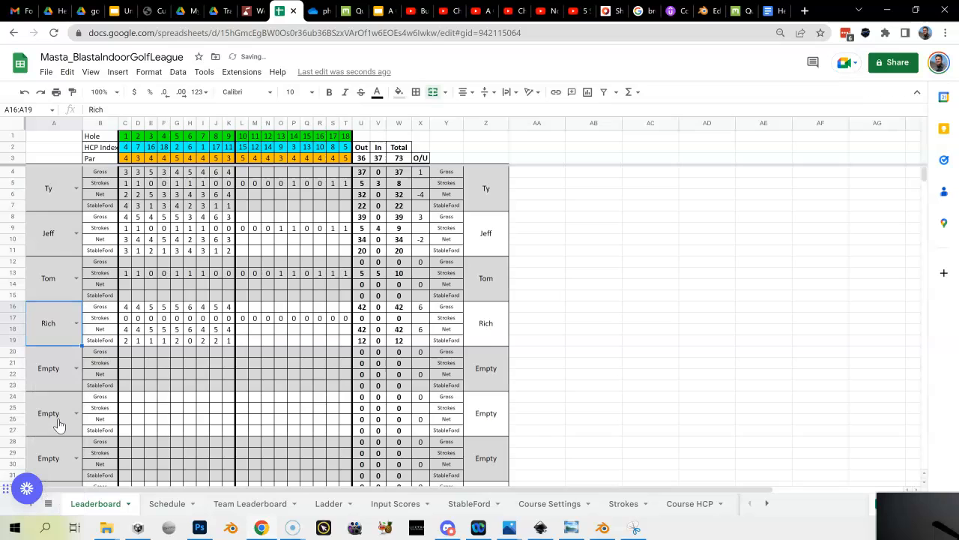
Step: Examine the remaining player blocks down to the end of the Leaderboard sheet
{"action": "scroll", "coordinate": [72, 345], "scroll_direction": "down", "scroll_amount": 10}
{"action": "scroll", "coordinate": [71, 346], "scroll_direction": "up", "scroll_amount": 7}
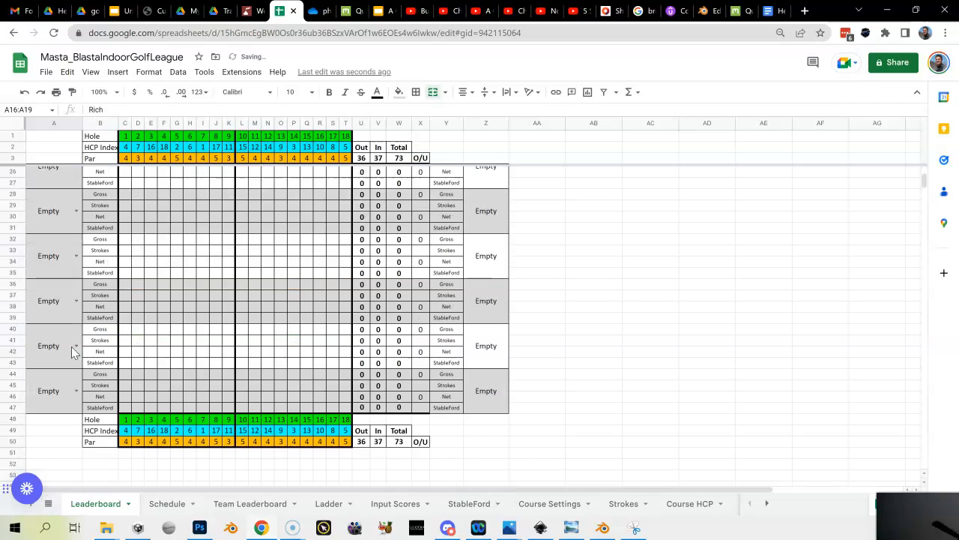
{"action": "scroll", "coordinate": [54, 333], "scroll_direction": "down", "scroll_amount": 10}
{"action": "scroll", "coordinate": [59, 339], "scroll_direction": "up", "scroll_amount": 10}
{"action": "scroll", "coordinate": [59, 338], "scroll_direction": "down", "scroll_amount": 3}
{"action": "scroll", "coordinate": [60, 336], "scroll_direction": "up", "scroll_amount": 5}
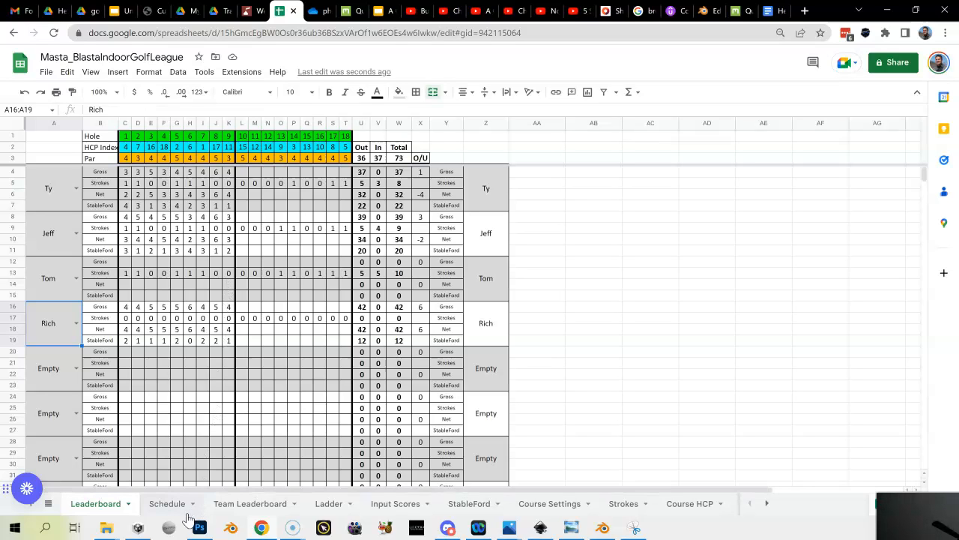
Step: On the Team Leaderboard sheet, set Team 1's first two members to the first and second players of the league list
{"action": "left_click", "coordinate": [221, 509]}
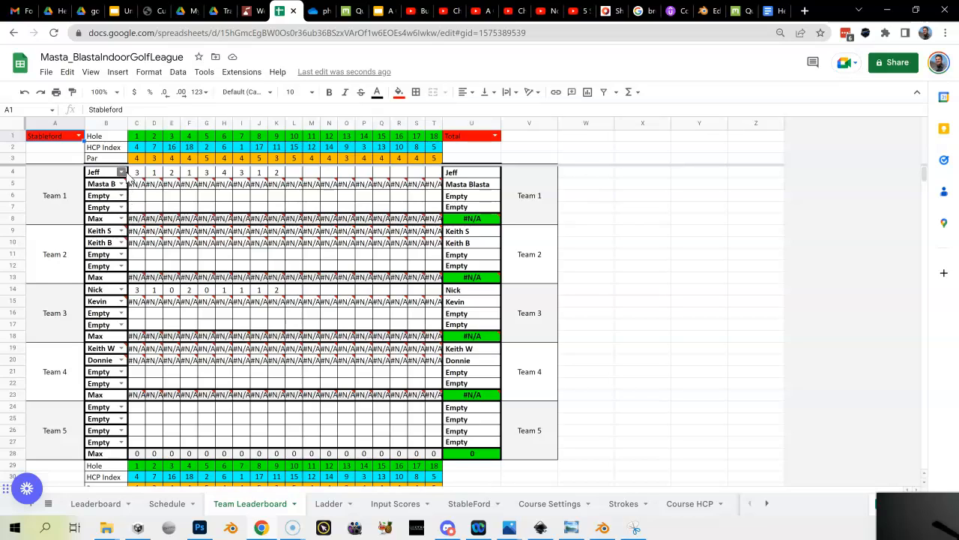
{"action": "left_click", "coordinate": [122, 173]}
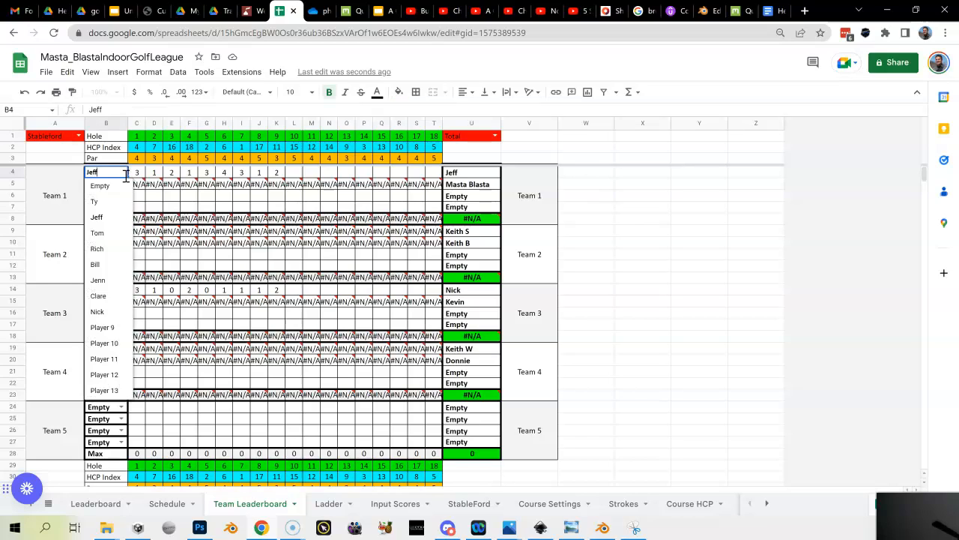
{"action": "left_click", "coordinate": [111, 198]}
{"action": "left_click", "coordinate": [119, 186]}
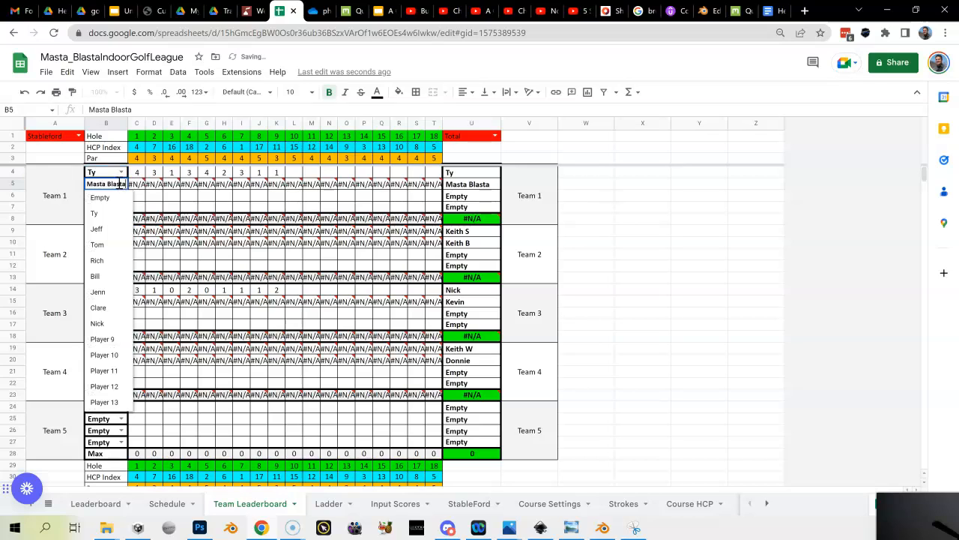
{"action": "left_click", "coordinate": [105, 234]}
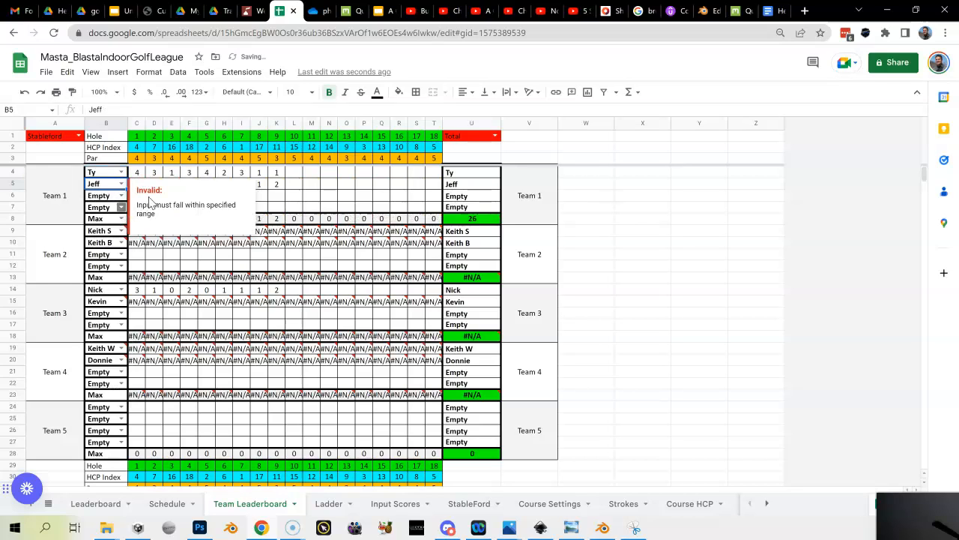
{"action": "left_click", "coordinate": [386, 199]}
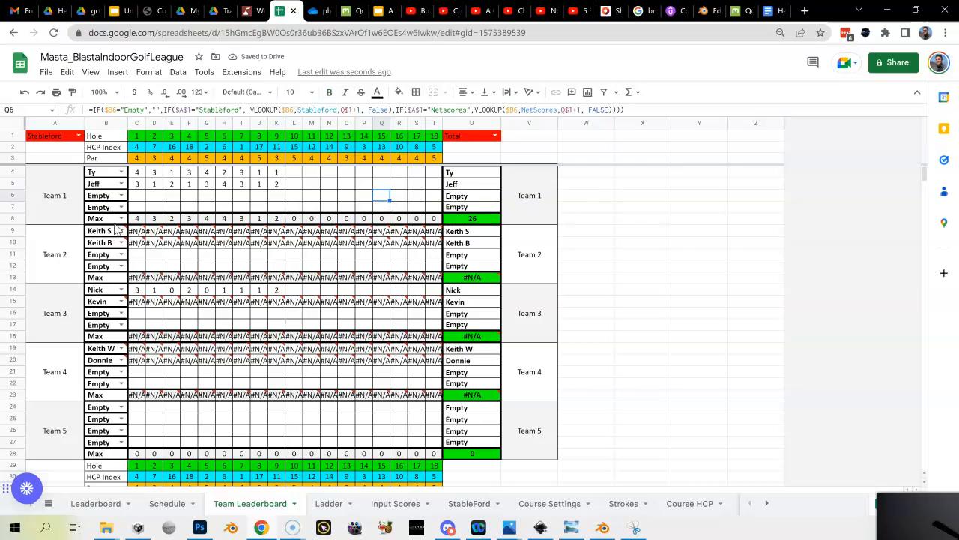
Step: Set Team 2's first two members in B9 and B10 to the third and fourth players of the league list
{"action": "left_click", "coordinate": [121, 231]}
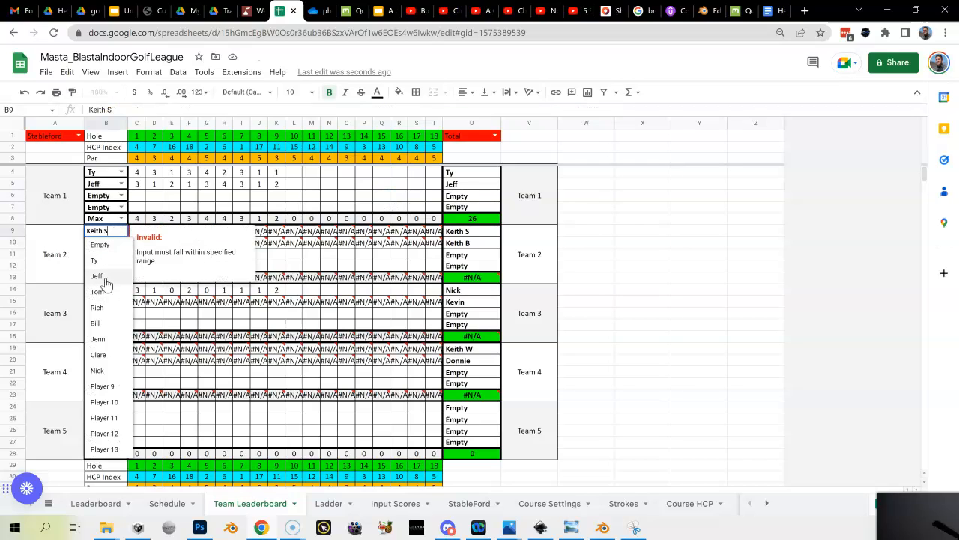
{"action": "left_click", "coordinate": [105, 279]}
{"action": "left_click", "coordinate": [120, 231]}
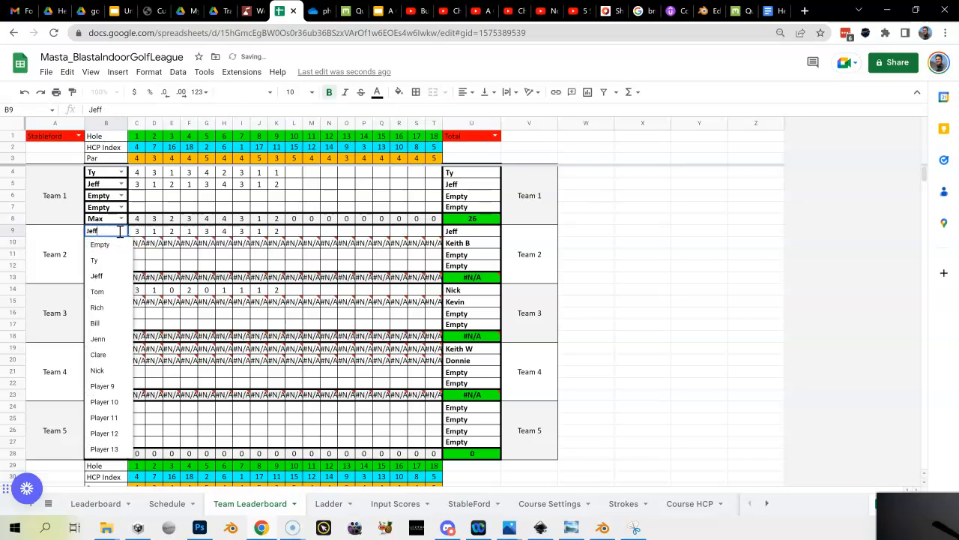
{"action": "left_click", "coordinate": [103, 292]}
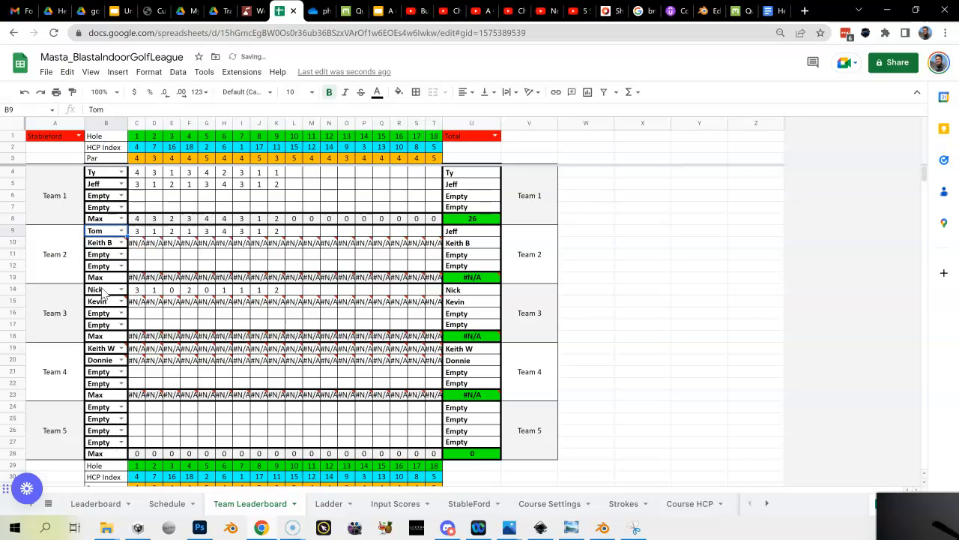
{"action": "left_click", "coordinate": [121, 243]}
{"action": "left_click", "coordinate": [109, 320]}
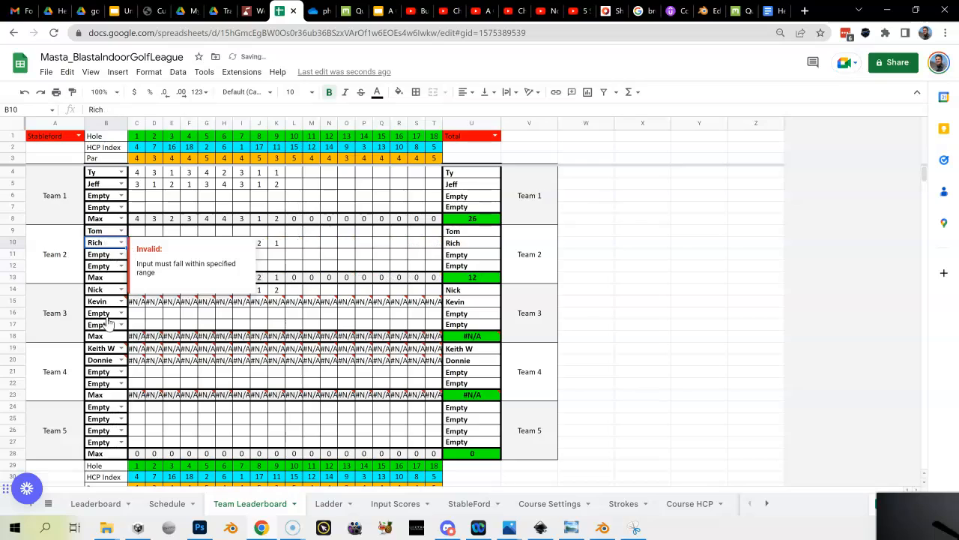
{"action": "left_click", "coordinate": [347, 243]}
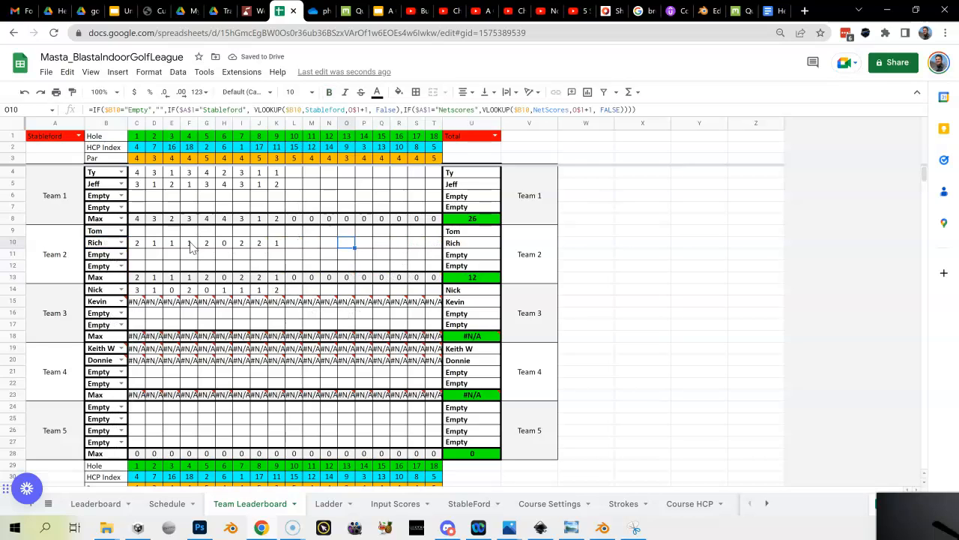
Step: Set the first two member slots of Team 3 and Team 4 to Empty
{"action": "left_click", "coordinate": [120, 290]}
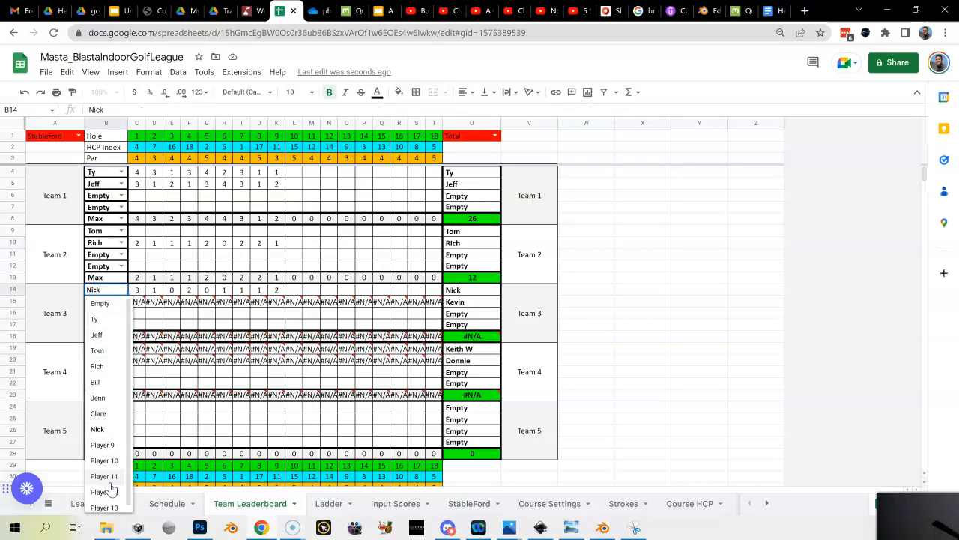
{"action": "left_click", "coordinate": [105, 306]}
{"action": "left_click", "coordinate": [120, 301]}
{"action": "left_click", "coordinate": [111, 319]}
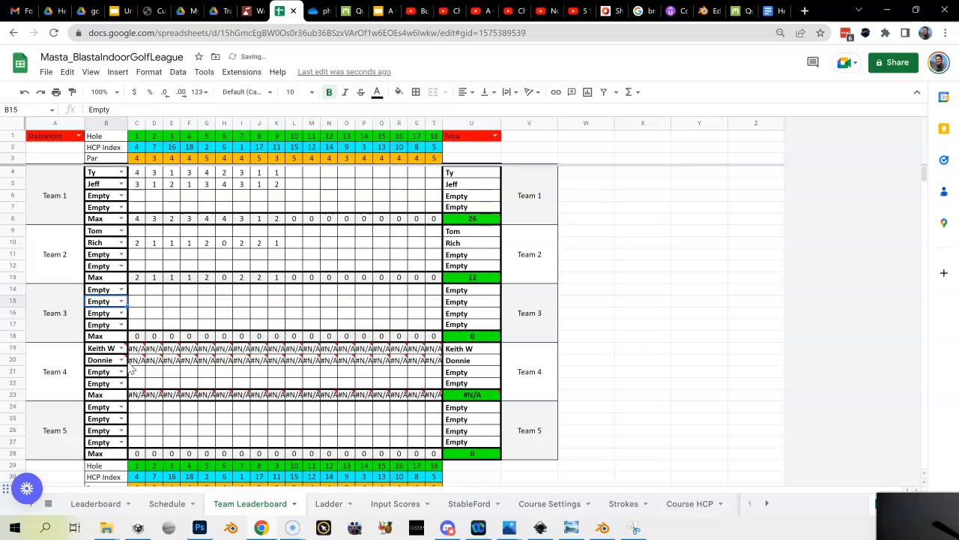
{"action": "left_click", "coordinate": [121, 348]}
{"action": "left_click", "coordinate": [116, 365]}
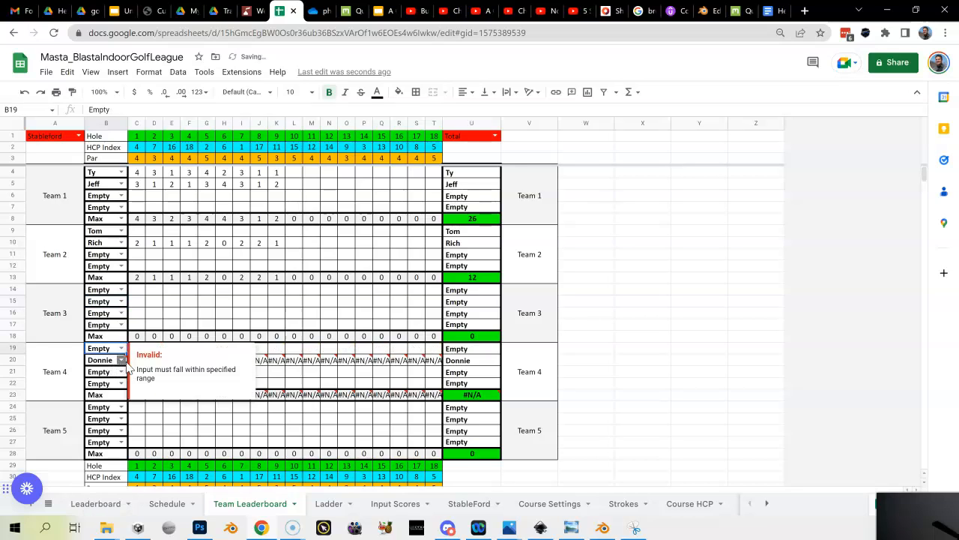
{"action": "left_click", "coordinate": [120, 360]}
{"action": "left_click", "coordinate": [114, 378]}
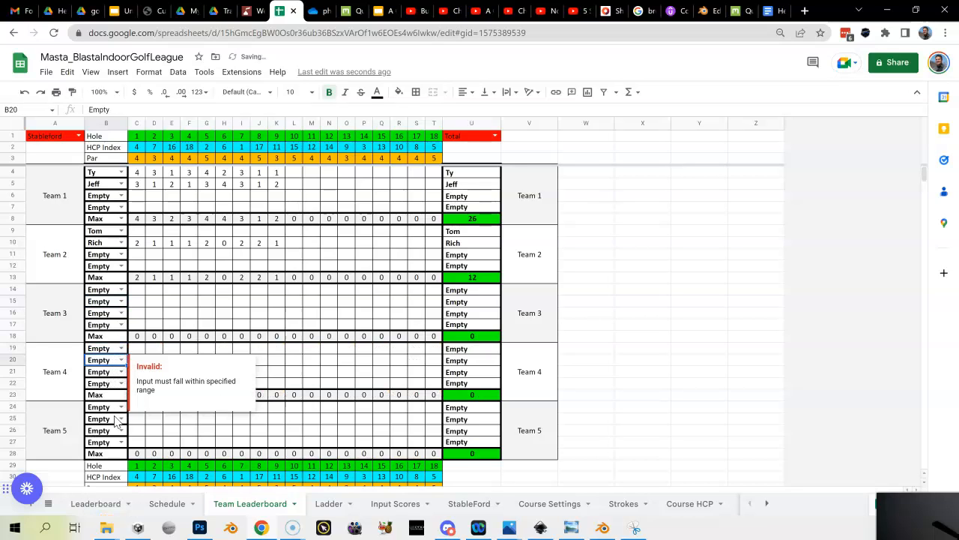
{"action": "left_click", "coordinate": [608, 281]}
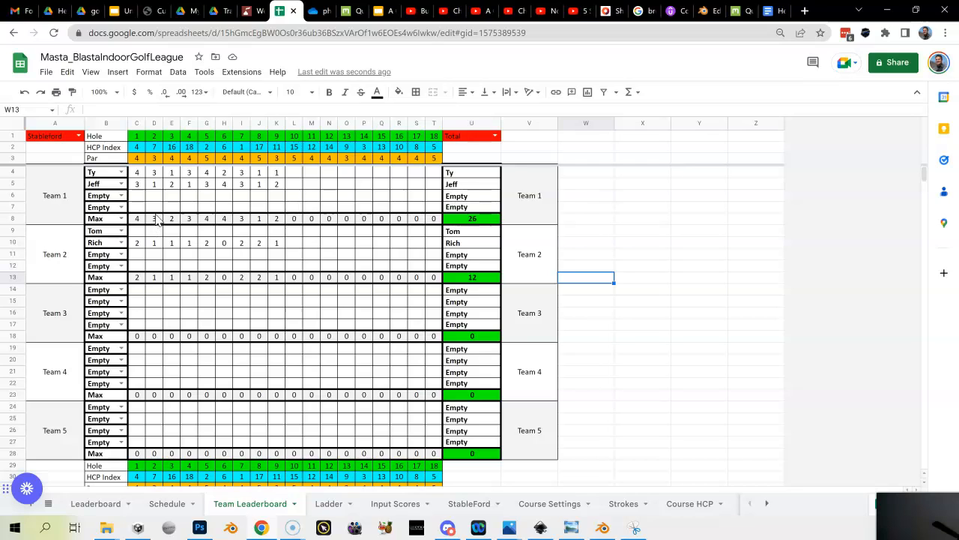
Step: Switch the team scoring in A1 to NetScores and the calculation in B8 to Min, allowing protected edits without warnings for 5 minutes
{"action": "left_click", "coordinate": [78, 136]}
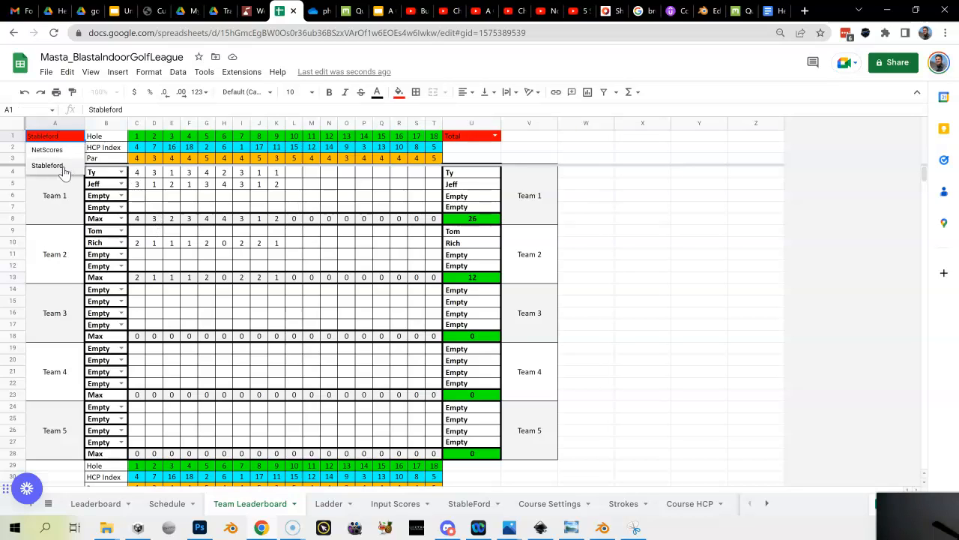
{"action": "left_click", "coordinate": [64, 153]}
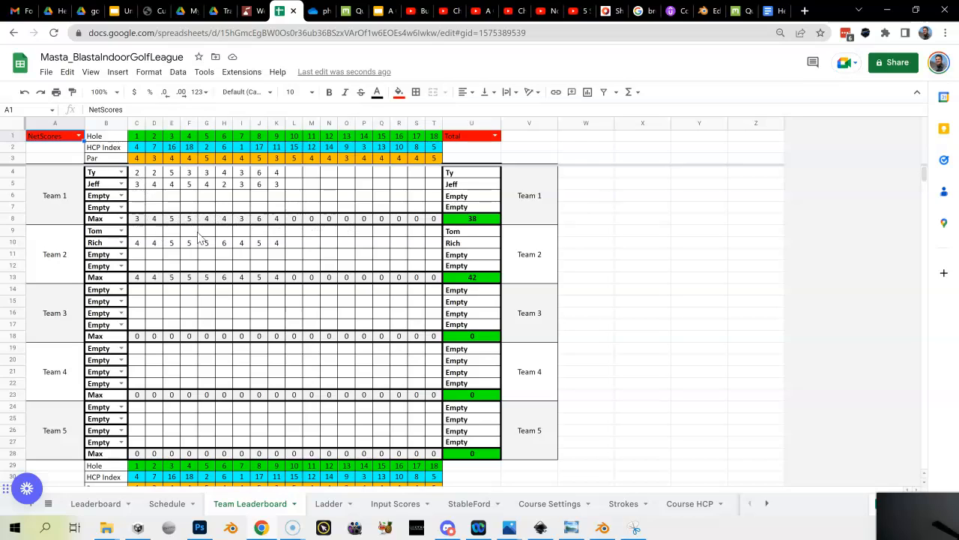
{"action": "left_click", "coordinate": [122, 219]}
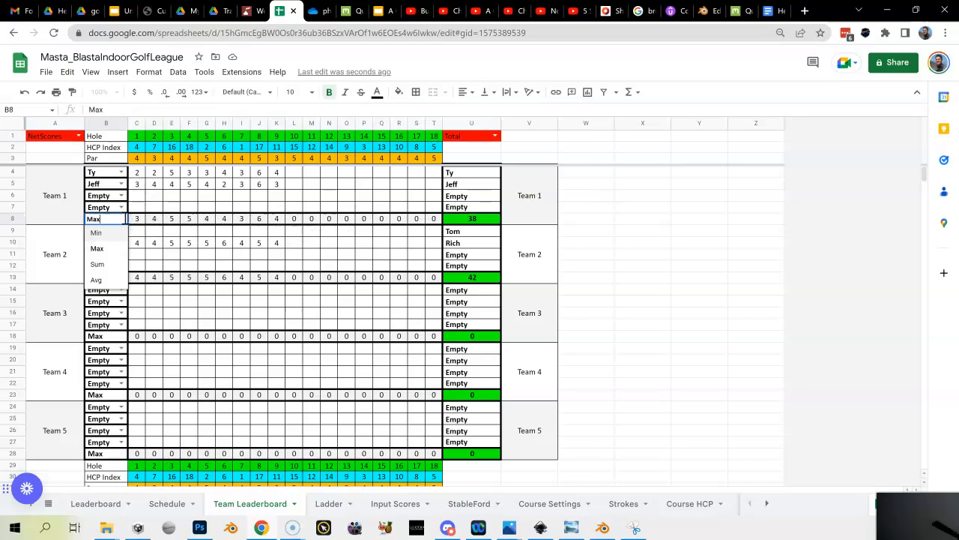
{"action": "left_click", "coordinate": [98, 233]}
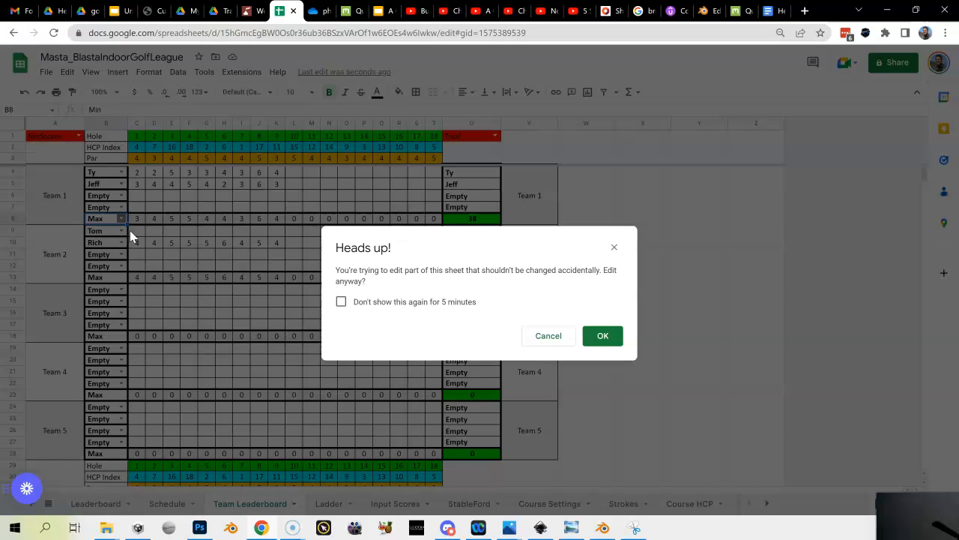
{"action": "left_click", "coordinate": [341, 302]}
{"action": "left_click", "coordinate": [593, 341]}
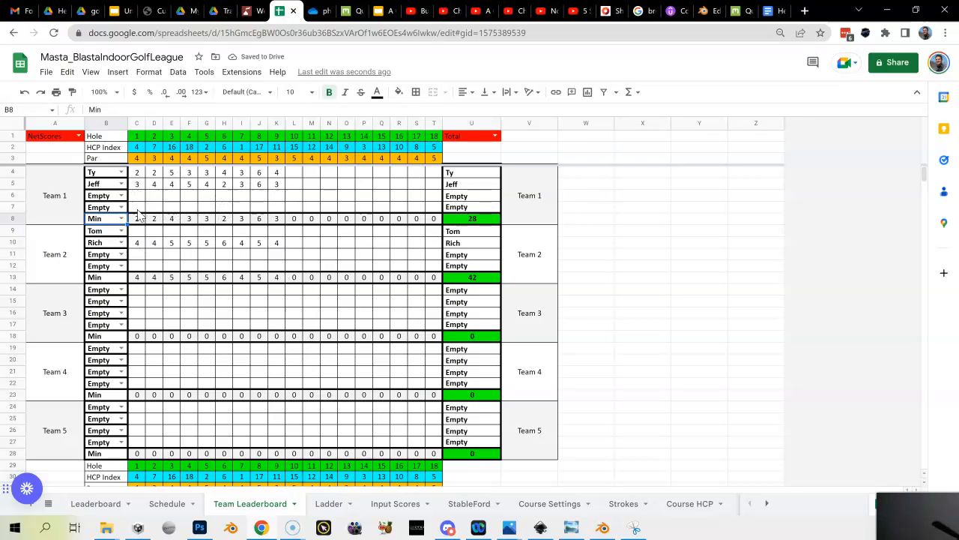
Step: Compare the Max and Sum team calculations in B8, ending with the calculation set to Avg
{"action": "left_click", "coordinate": [120, 218]}
{"action": "left_click", "coordinate": [106, 249]}
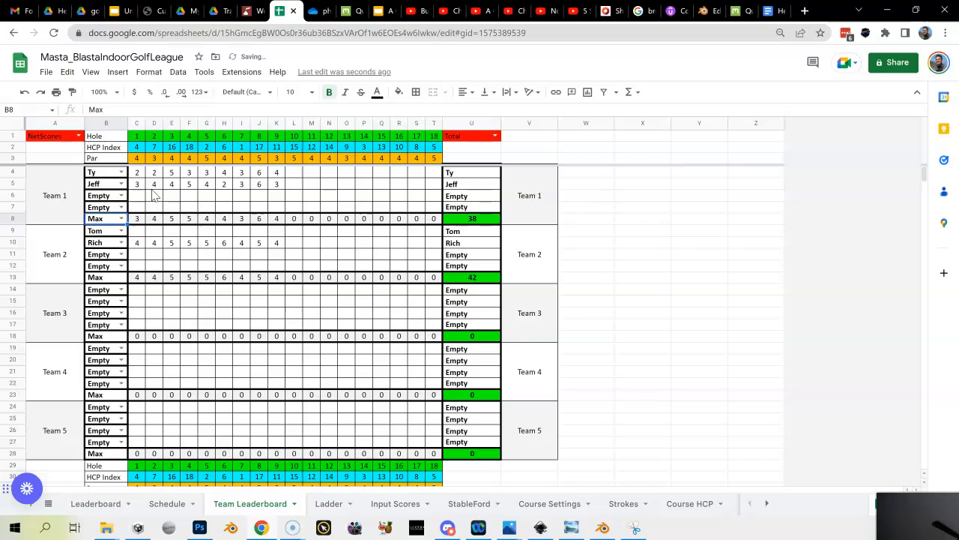
{"action": "left_click", "coordinate": [122, 218]}
{"action": "left_click", "coordinate": [106, 268]}
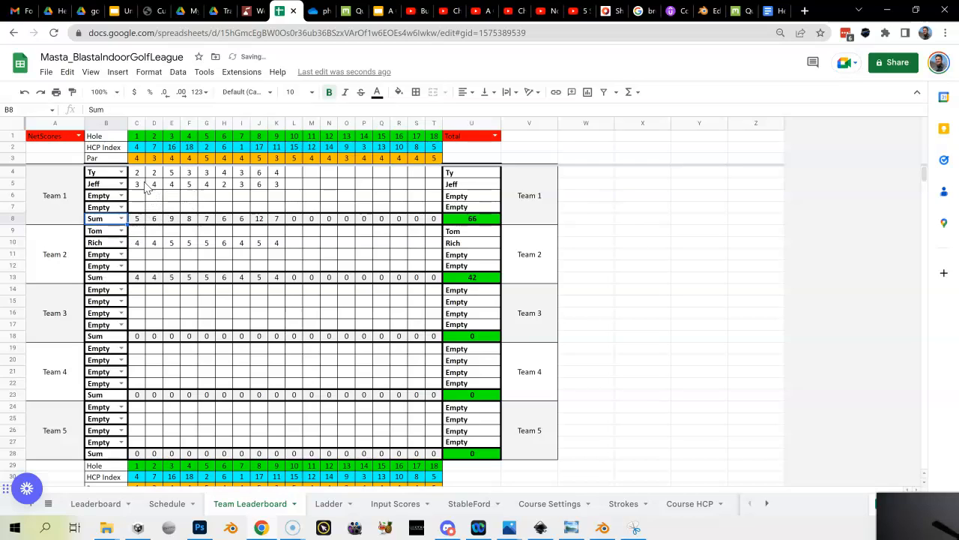
{"action": "left_click", "coordinate": [121, 221]}
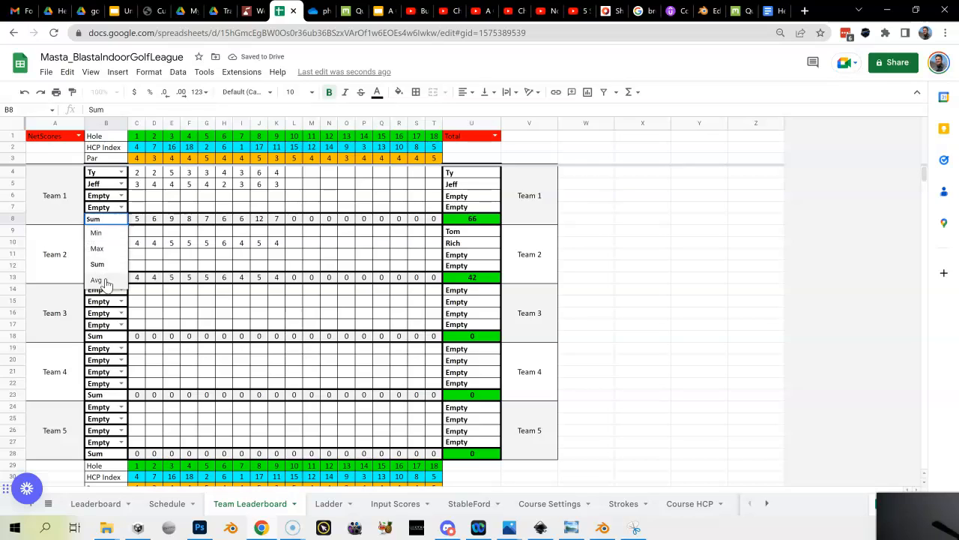
{"action": "left_click", "coordinate": [98, 279]}
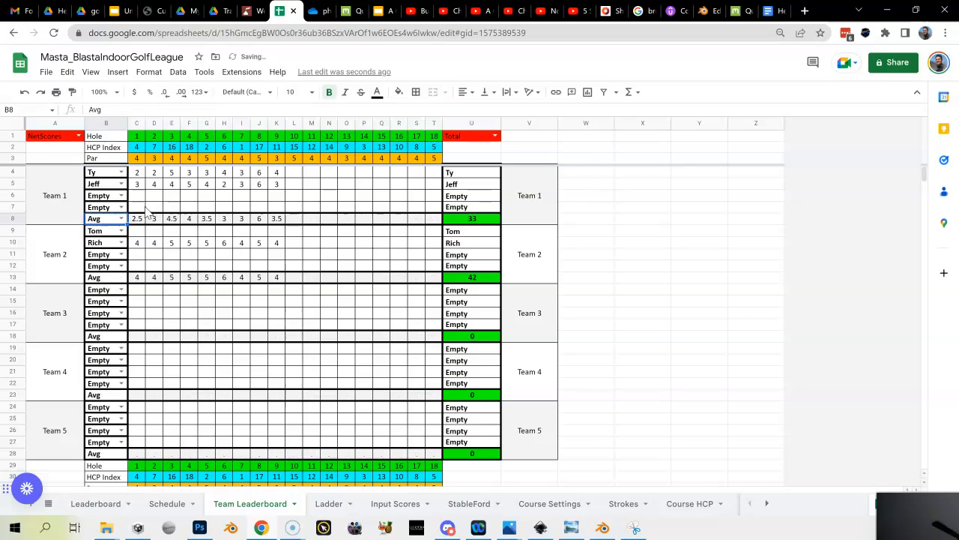
Step: Switch the team scoring in A1 to Stableford and the team calculation in B8 to Sum
{"action": "left_click", "coordinate": [79, 135]}
{"action": "left_click", "coordinate": [54, 165]}
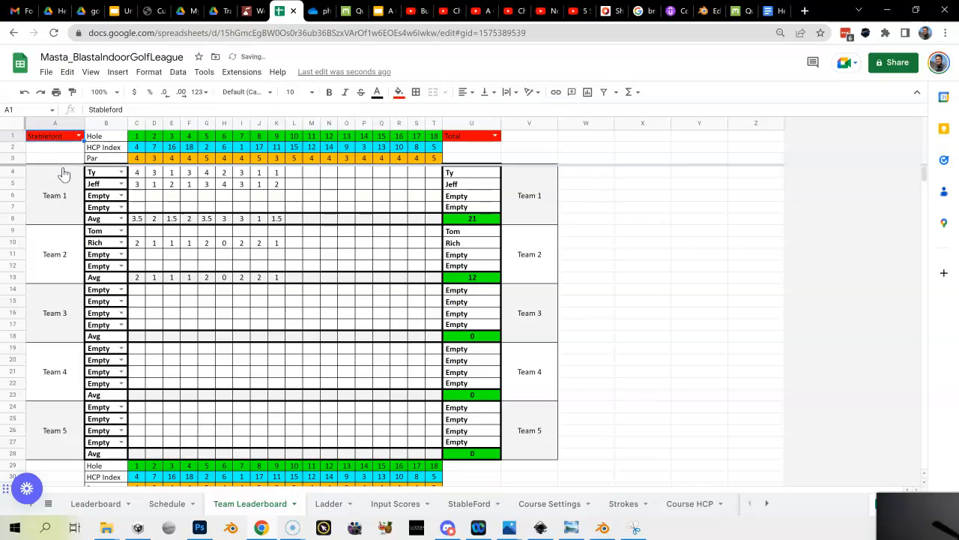
{"action": "left_click", "coordinate": [122, 222]}
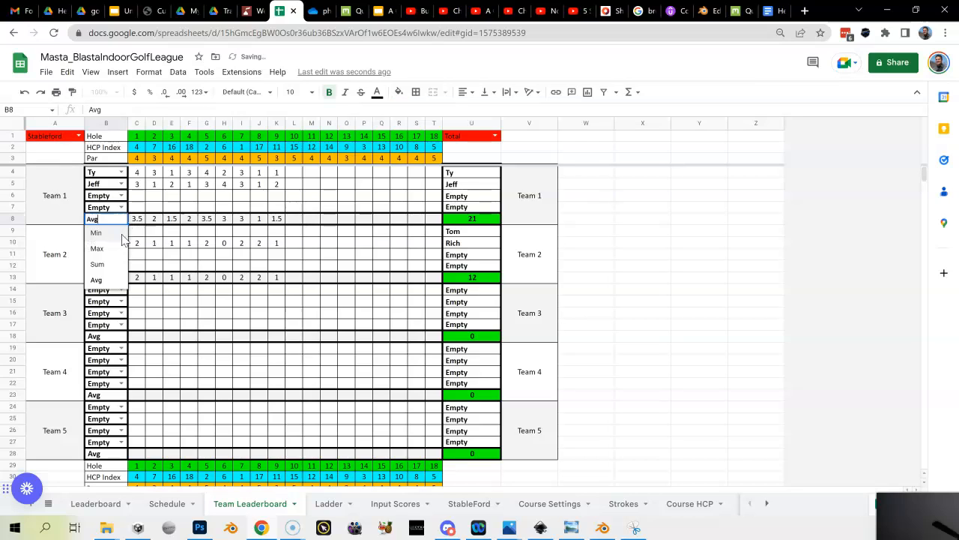
{"action": "left_click", "coordinate": [111, 262]}
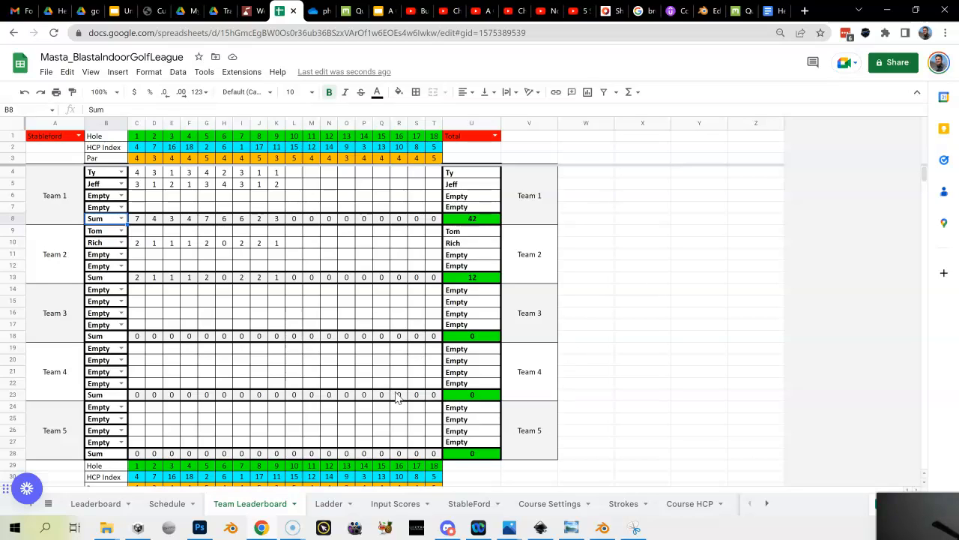
Step: Publish the entire document to the web as a web page, with automatic republishing when changes are made
{"action": "left_click", "coordinate": [155, 504]}
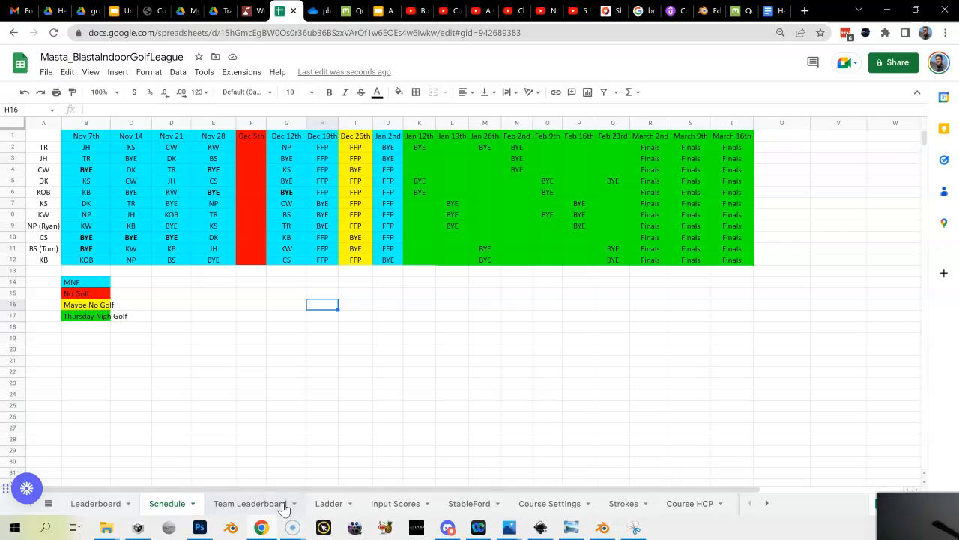
{"action": "left_click", "coordinate": [105, 510]}
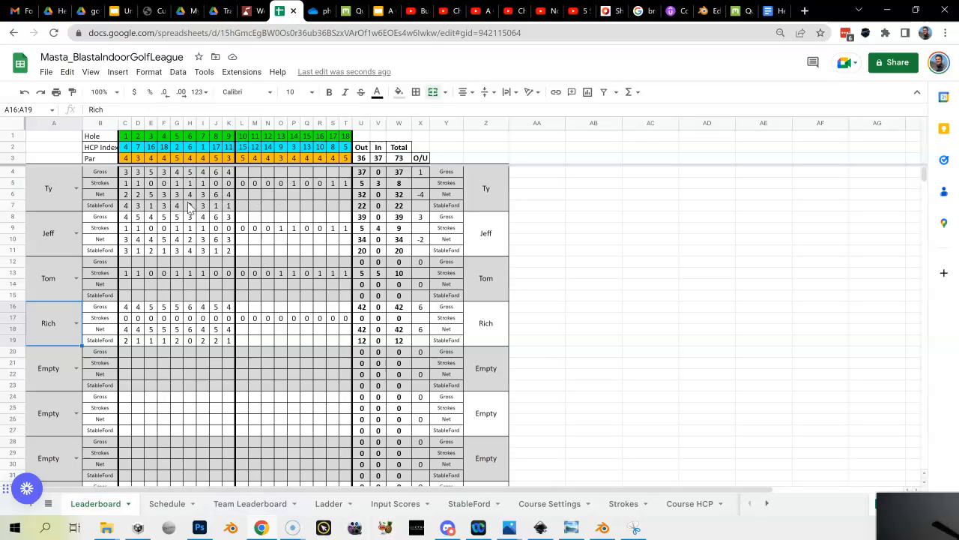
{"action": "left_click", "coordinate": [46, 72]}
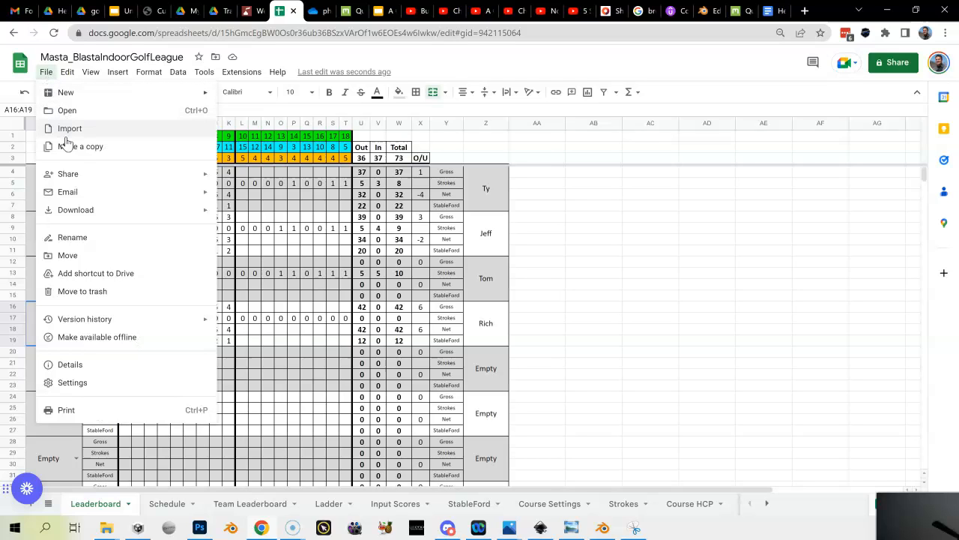
{"action": "mouse_move", "coordinate": [80, 175]}
{"action": "left_click", "coordinate": [276, 201]}
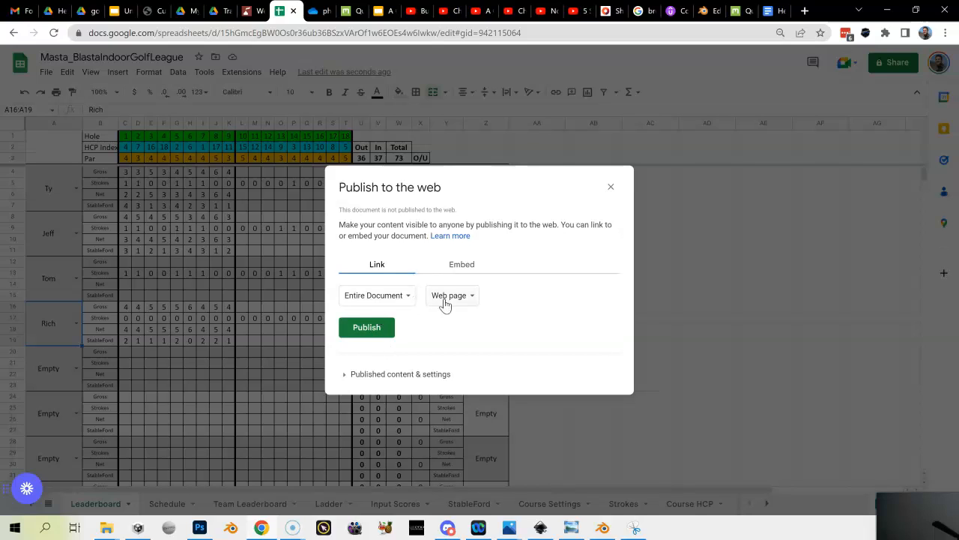
{"action": "left_click", "coordinate": [345, 375]}
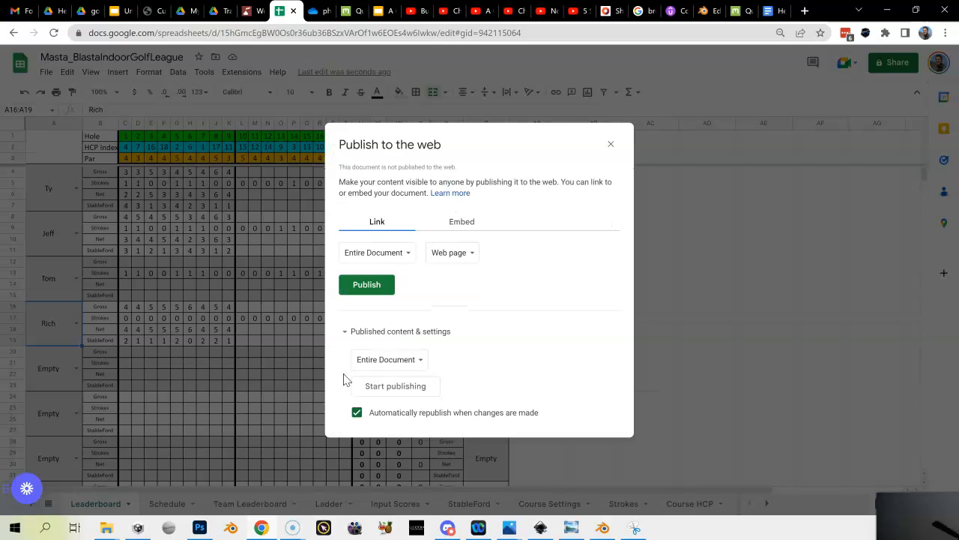
{"action": "left_click", "coordinate": [377, 291]}
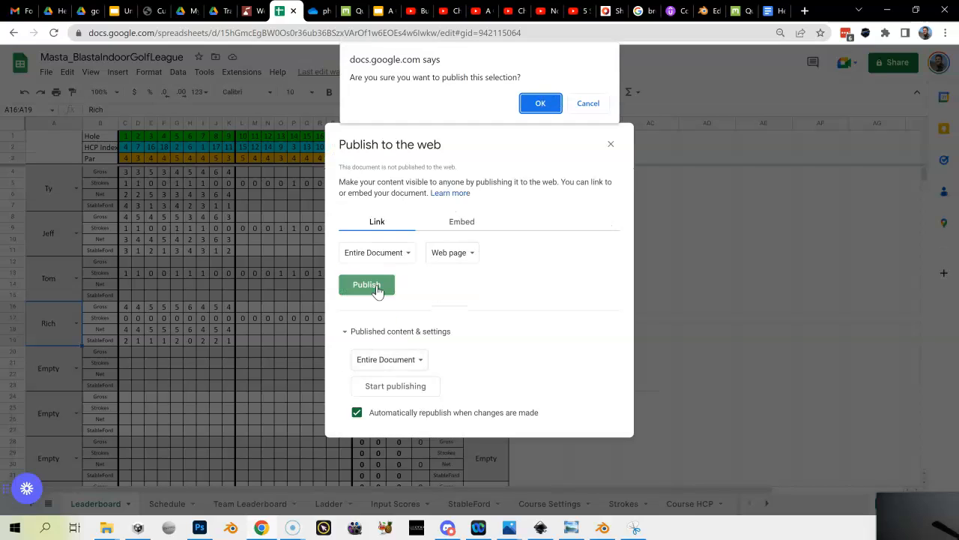
{"action": "left_click", "coordinate": [535, 102]}
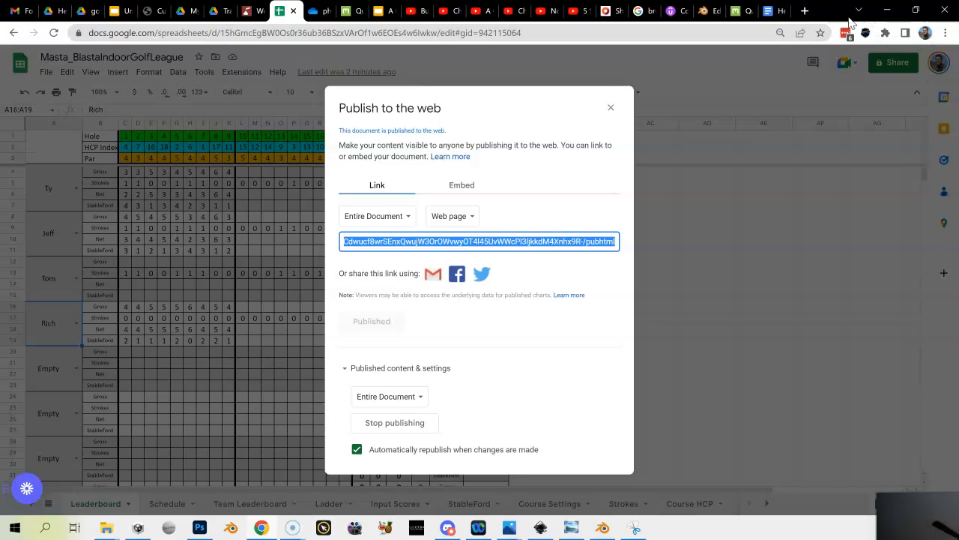
Step: Open the published workbook link in a new browser tab
{"action": "left_click", "coordinate": [806, 12]}
{"action": "left_click", "coordinate": [747, 33]}
{"action": "type", "text": "https://docs.google.com/spreadsheets/d/e/2PACX-1vQqi2Jjqlz9i5FcFkcTYFTPWZCdwucf8wrSEnxQwujW3OrOWvwyOT4l45UvWWcPl3ljkkdM4Xnhx9R-/pubhtml"}
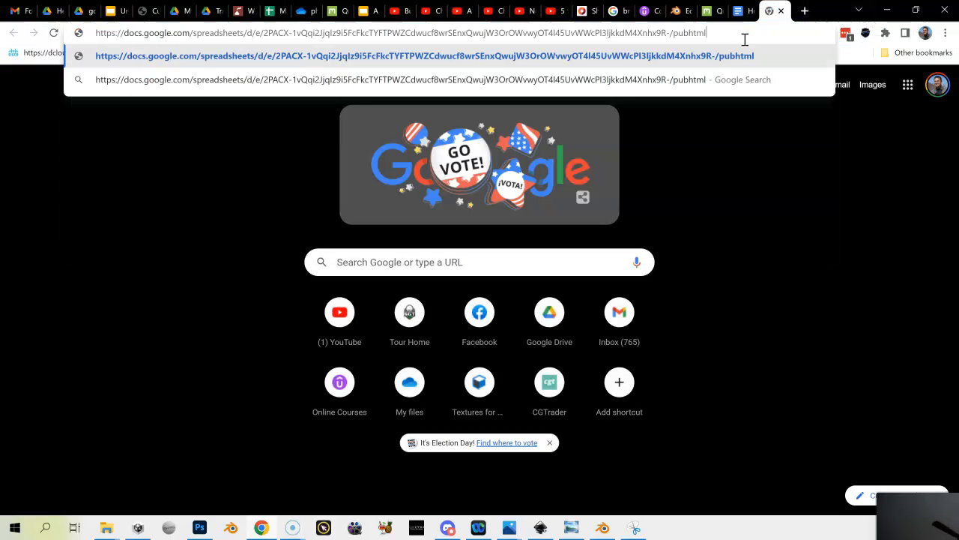
{"action": "key", "text": "Return"}
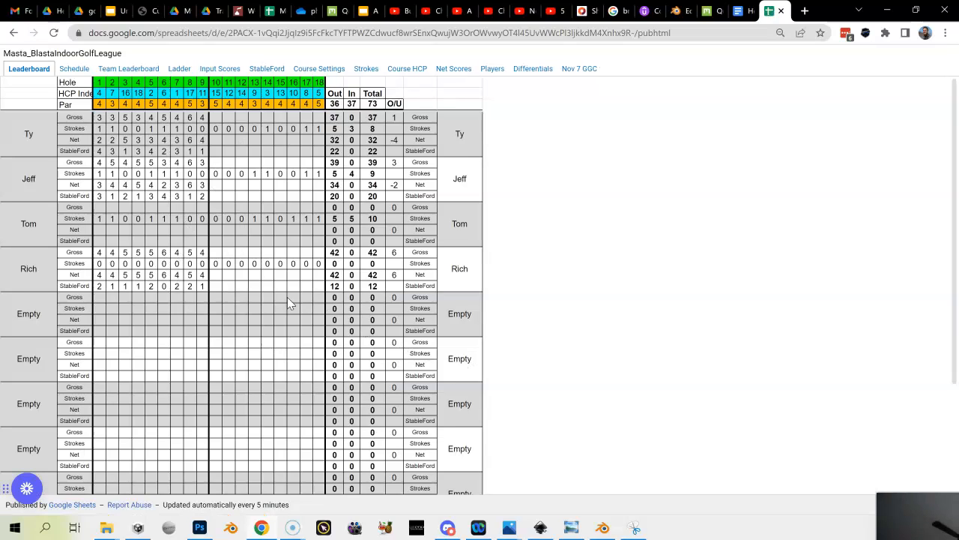
Step: Review the published page's schedule, leaderboard, ladder, scores, strokes and course settings sheets, and return to the editable workbook without the publishing dialog
{"action": "left_click", "coordinate": [81, 73]}
{"action": "left_click", "coordinate": [129, 69]}
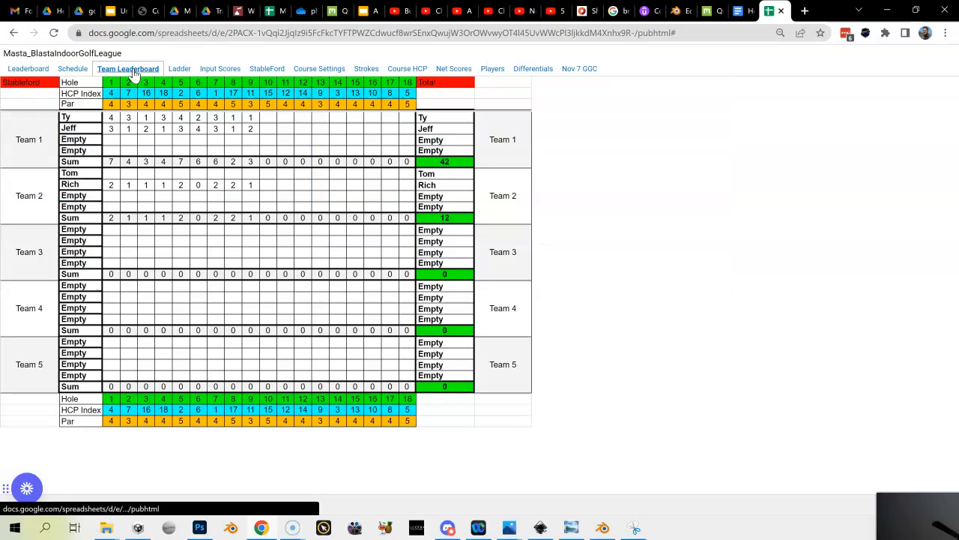
{"action": "left_click", "coordinate": [179, 69]}
{"action": "left_click", "coordinate": [234, 70]}
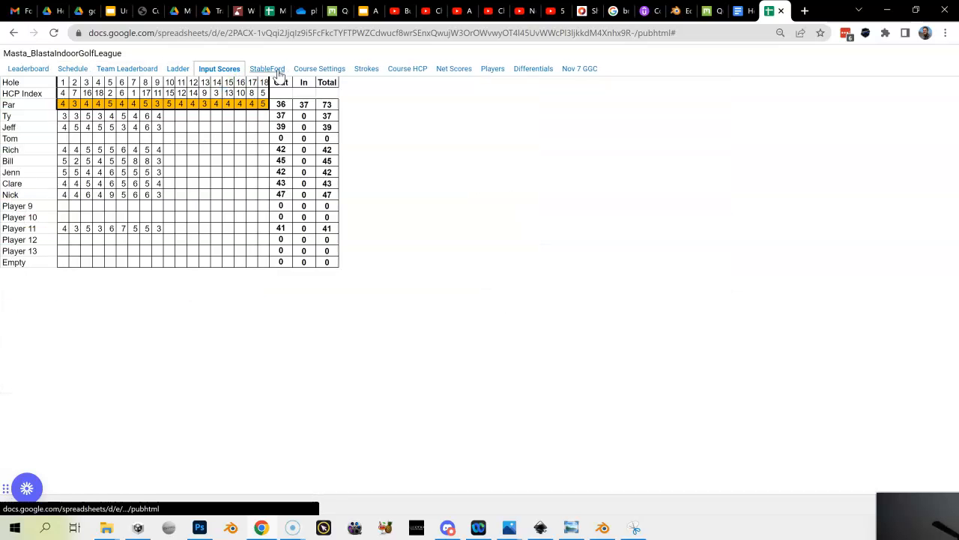
{"action": "left_click", "coordinate": [267, 69]}
{"action": "left_click", "coordinate": [321, 73]}
{"action": "left_click", "coordinate": [366, 69]}
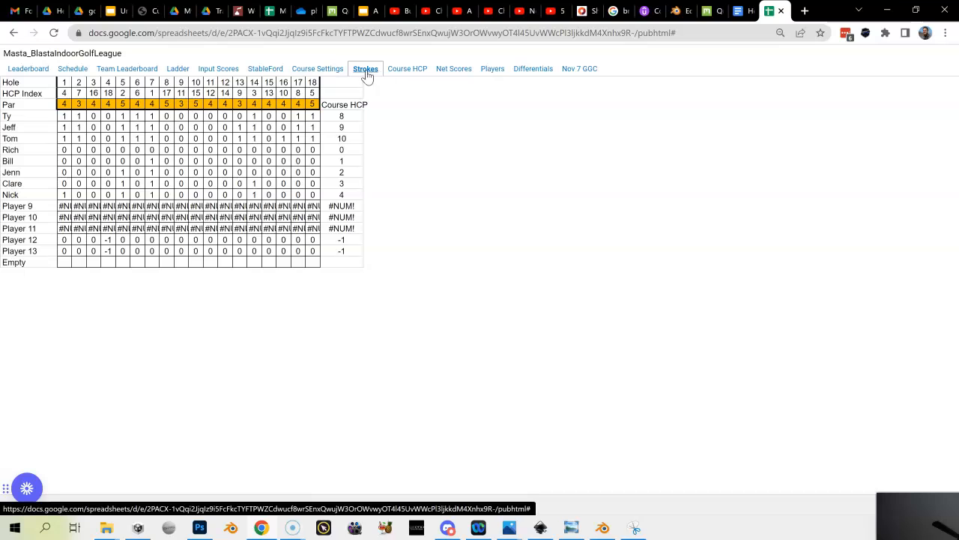
{"action": "left_click", "coordinate": [315, 72]}
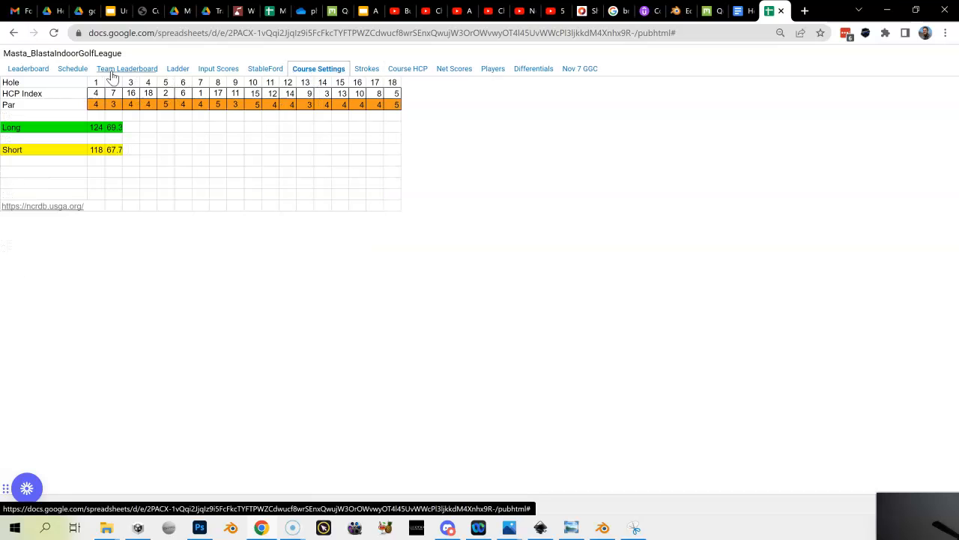
{"action": "left_click", "coordinate": [43, 71]}
{"action": "left_click", "coordinate": [76, 71]}
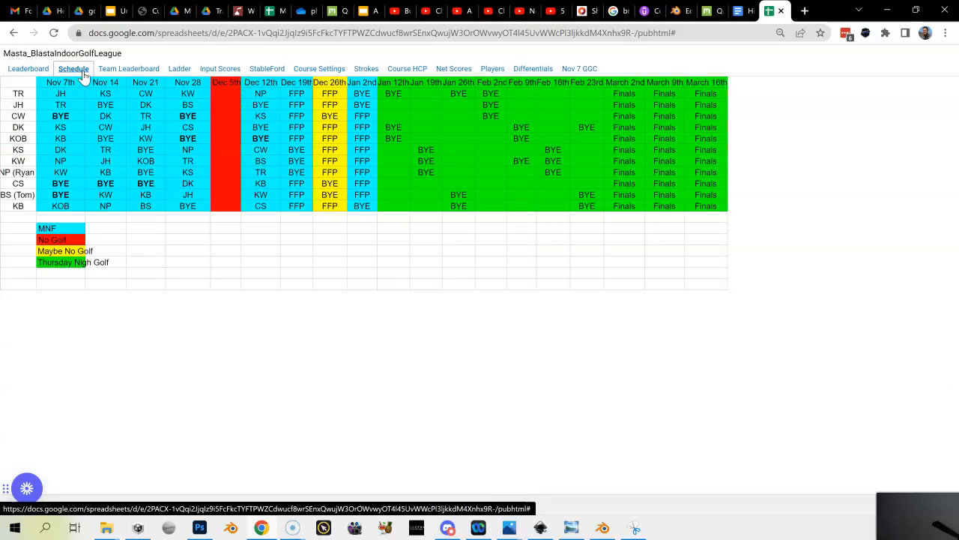
{"action": "left_click", "coordinate": [134, 69]}
{"action": "left_click", "coordinate": [180, 70]}
{"action": "left_click", "coordinate": [19, 71]}
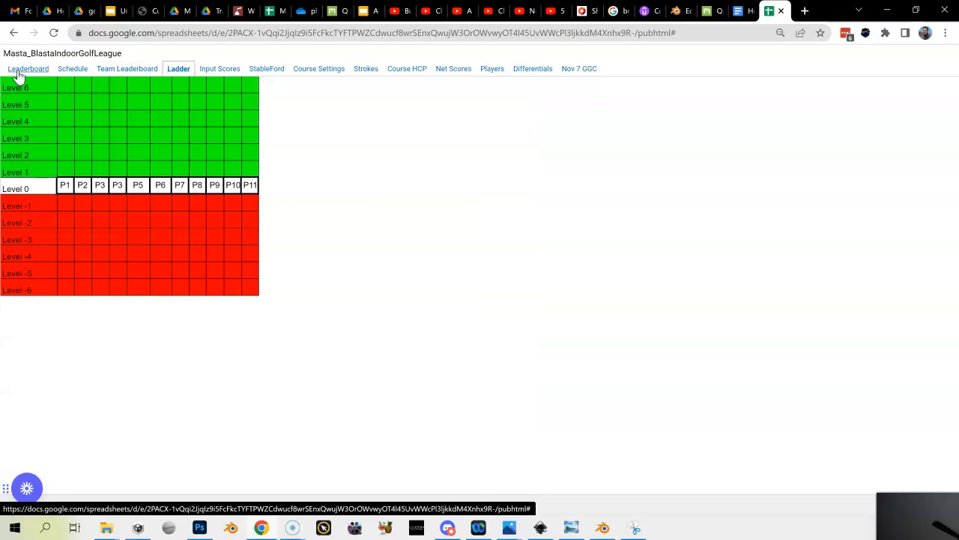
{"action": "left_click", "coordinate": [272, 10]}
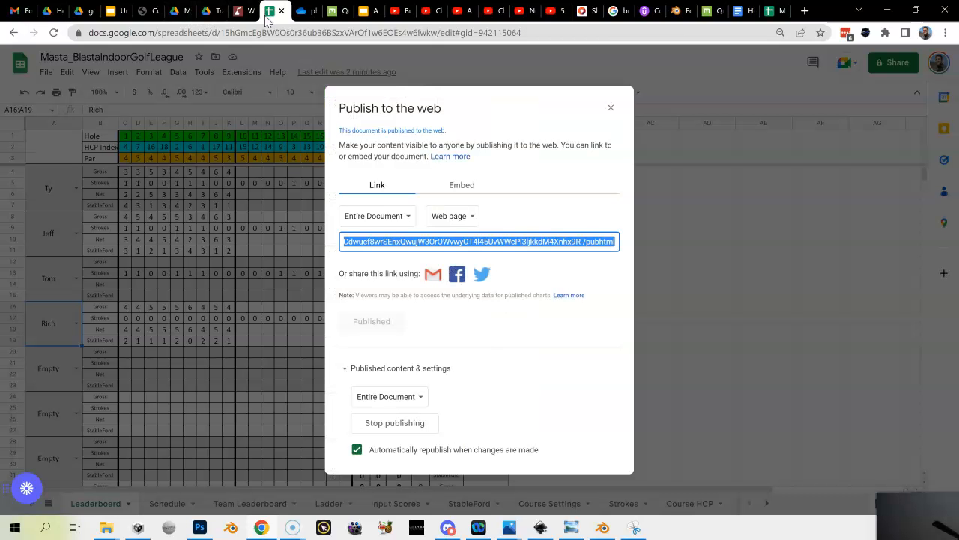
{"action": "left_click", "coordinate": [610, 110]}
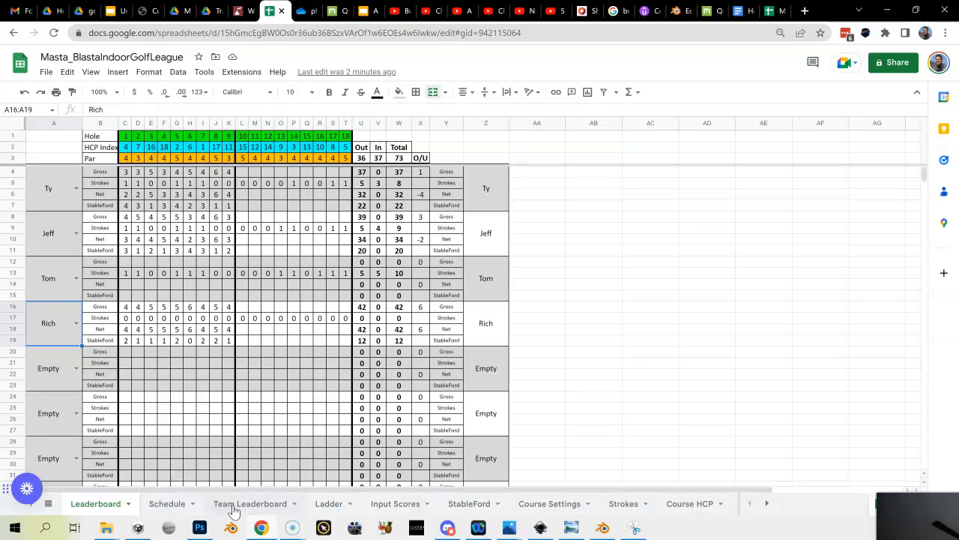
Step: On the Ladder sheet, enter P1 at Level 1 in B6 and P2 at Level -1 in C8
{"action": "left_click", "coordinate": [322, 505]}
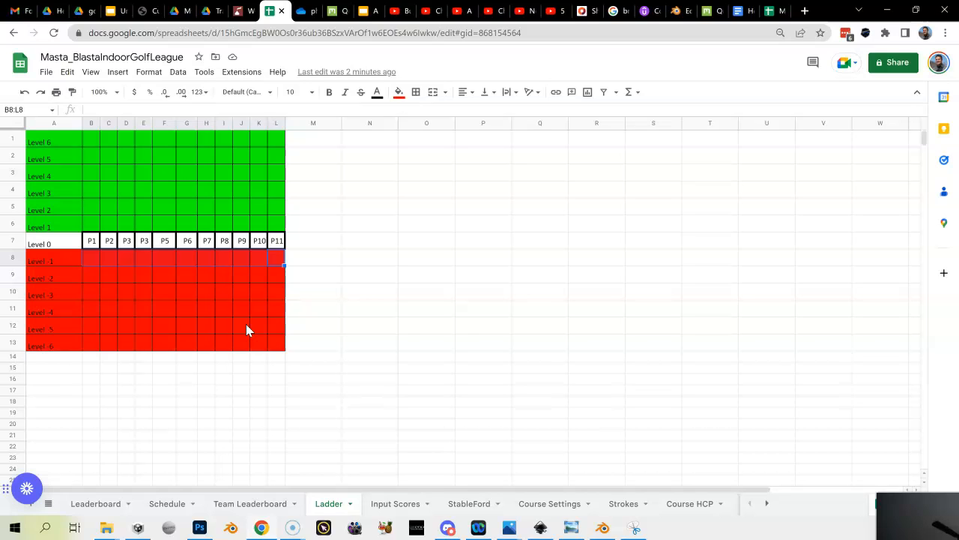
{"action": "left_click", "coordinate": [92, 229]}
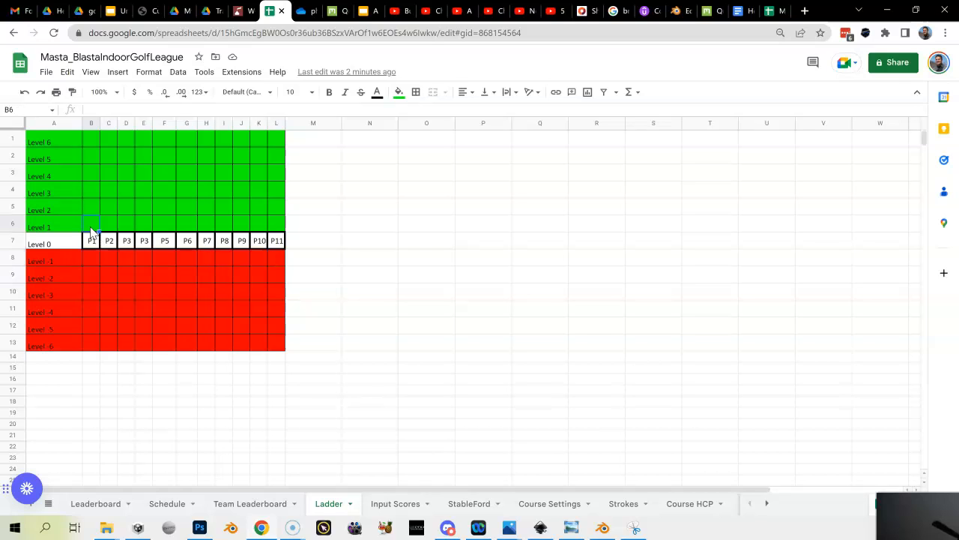
{"action": "type", "text": "P1"}
{"action": "left_click", "coordinate": [109, 258]}
{"action": "type", "text": "P2"}
{"action": "key", "text": "Return"}
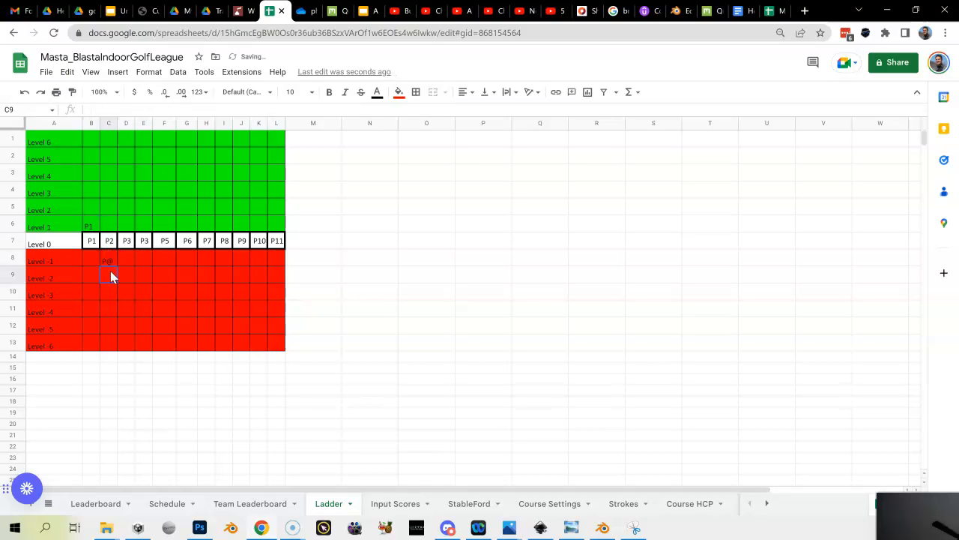
{"action": "left_click", "coordinate": [106, 256]}
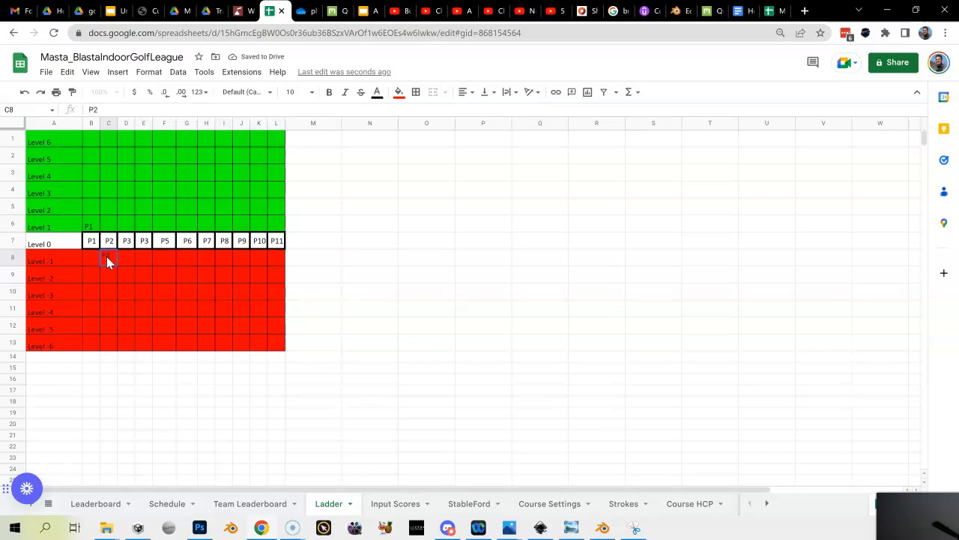
{"action": "left_click", "coordinate": [96, 257]}
Step: Clear P1 and P2 from their Level 0 cells, B7 and C7
{"action": "left_click", "coordinate": [96, 246]}
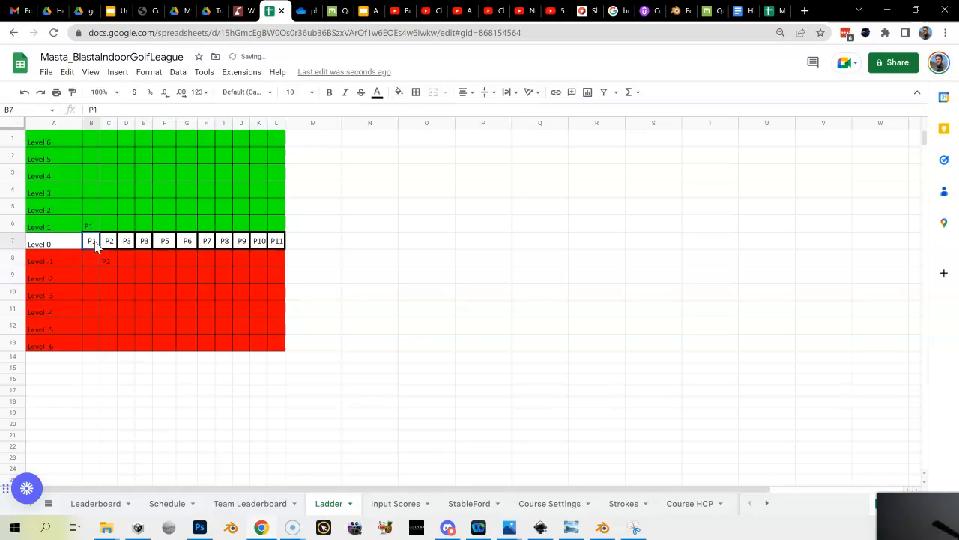
{"action": "key", "text": "Delete"}
{"action": "left_click", "coordinate": [114, 248]}
{"action": "key", "text": "Delete"}
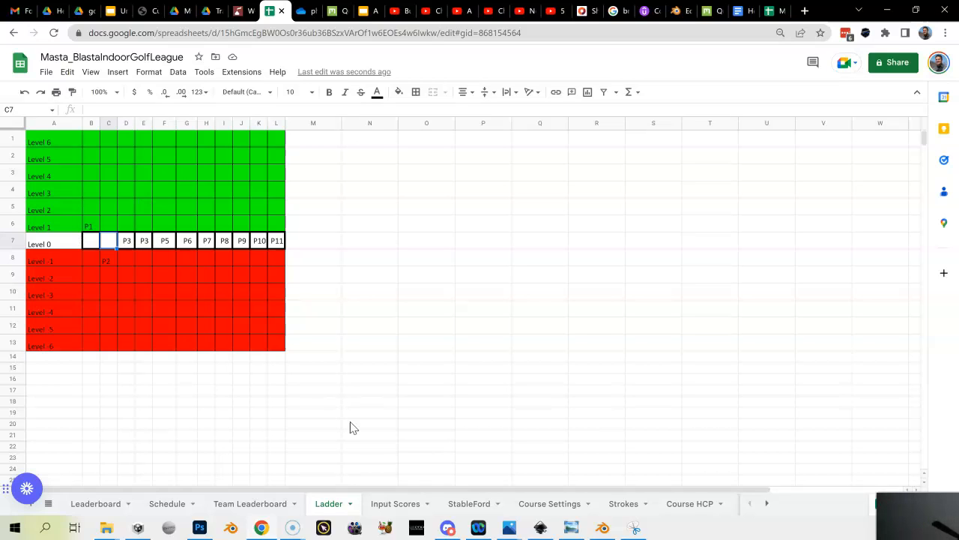
Step: On the Input Scores sheet, fill the second player's scores for holes 1 to 9 down into the third player's row, B6:J6
{"action": "left_click", "coordinate": [396, 504]}
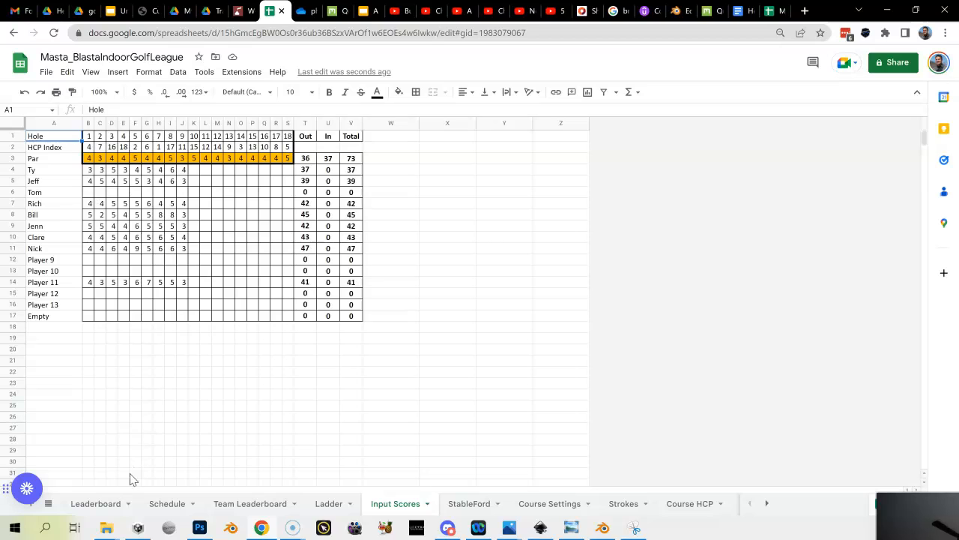
{"action": "left_click", "coordinate": [108, 506]}
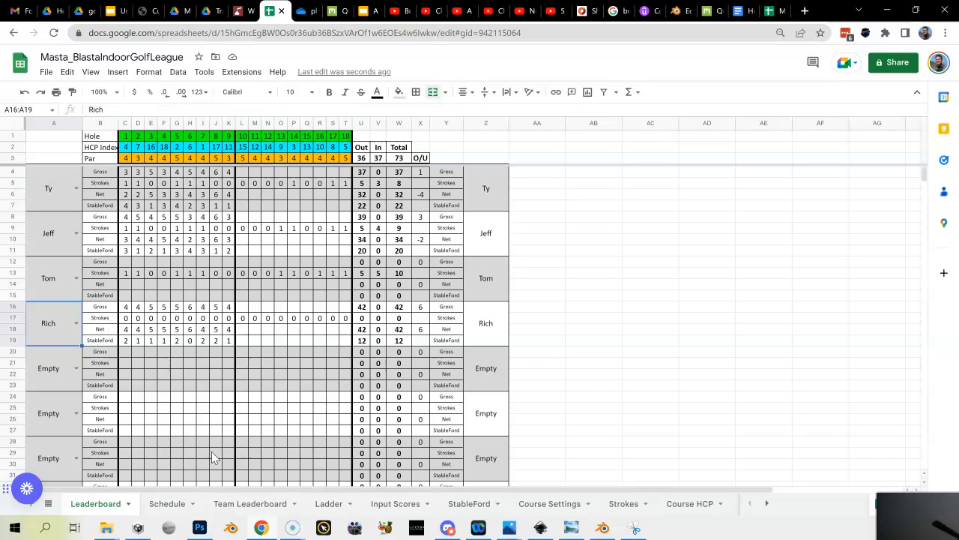
{"action": "left_click", "coordinate": [250, 511]}
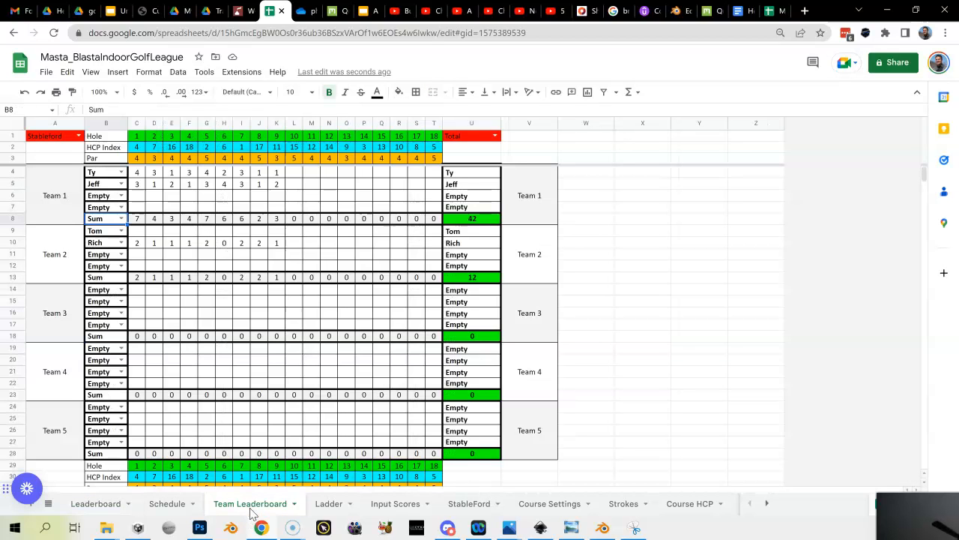
{"action": "left_click", "coordinate": [399, 506]}
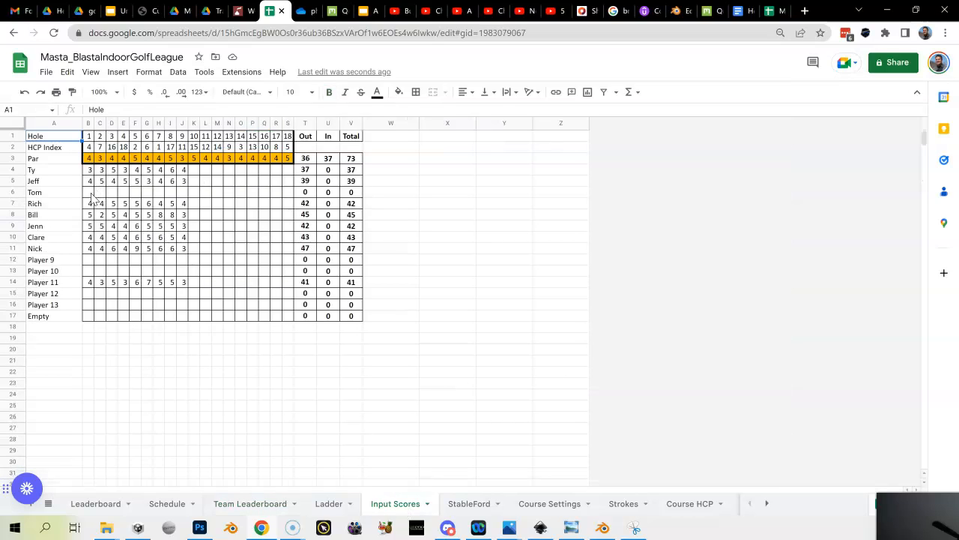
{"action": "left_click_drag", "start_coordinate": [90, 183], "coordinate": [184, 197]}
{"action": "key", "text": "ctrl+d"}
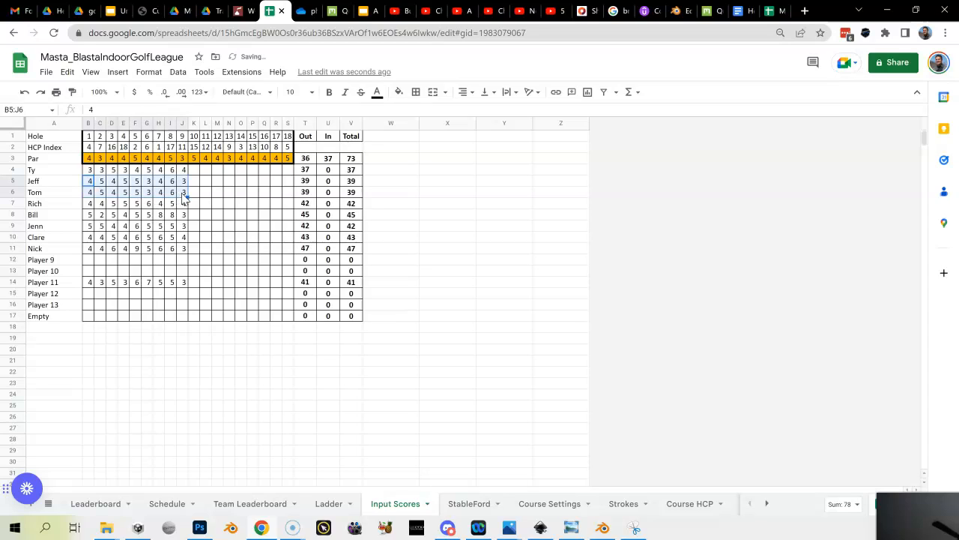
Step: Check the third player's results on the Leaderboard and inspect Player 11's hole 1 formula in B14 of the StableFord sheet
{"action": "left_click", "coordinate": [105, 505]}
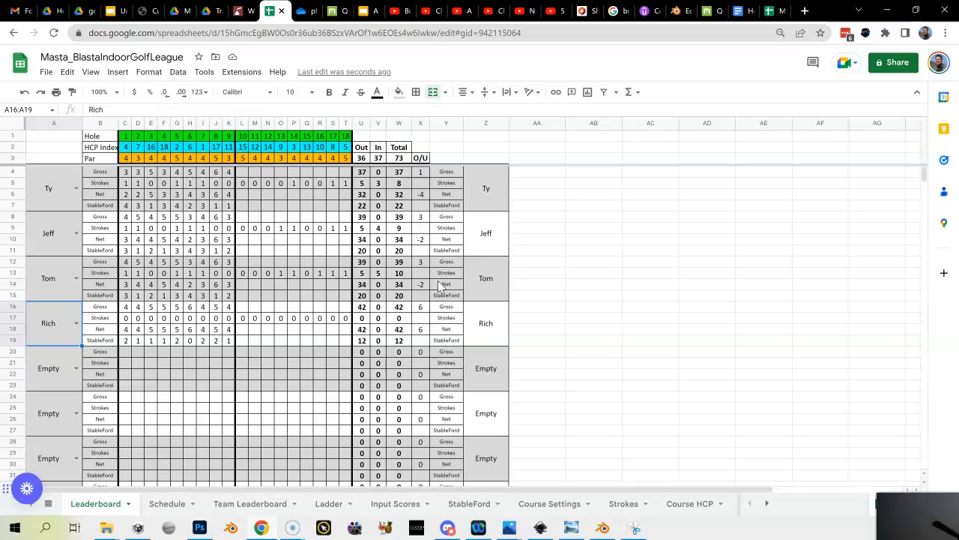
{"action": "left_click", "coordinate": [384, 509]}
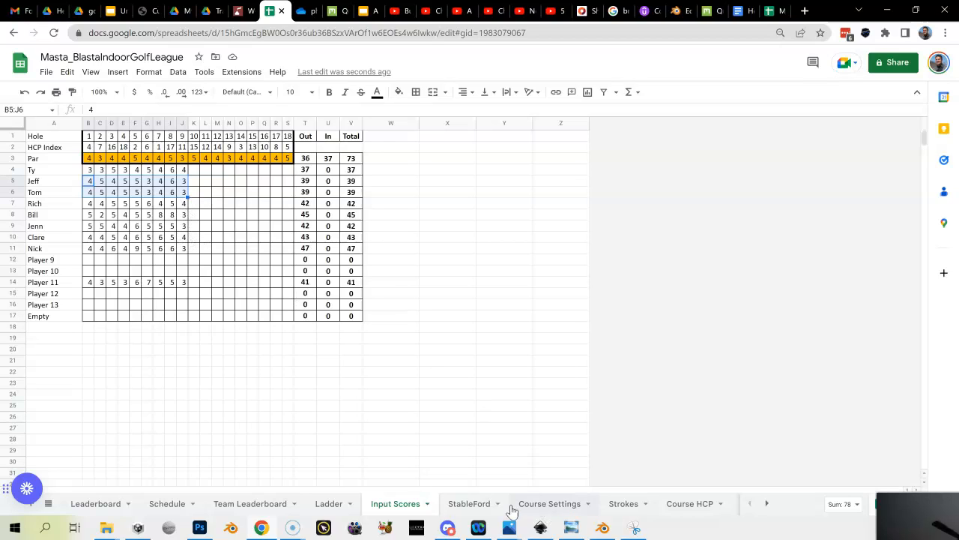
{"action": "left_click", "coordinate": [470, 504]}
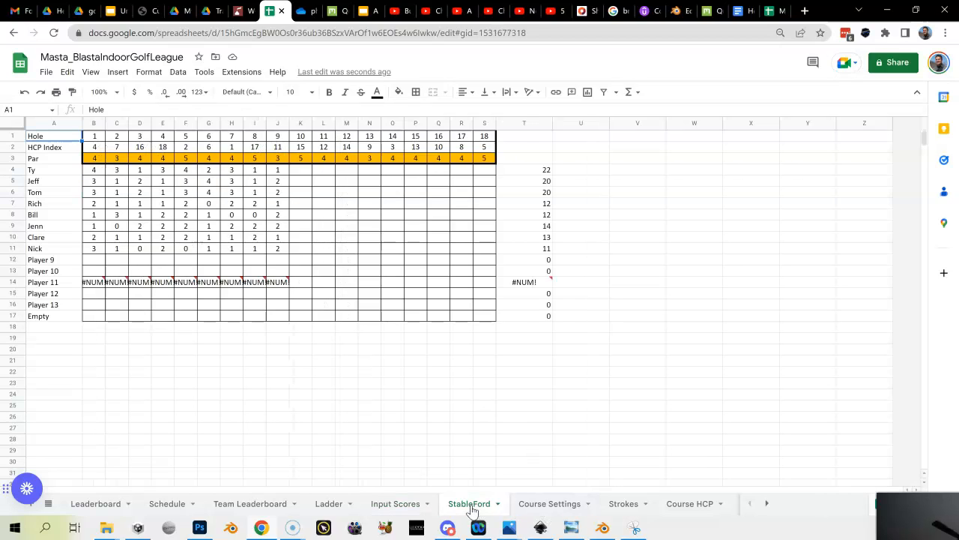
{"action": "left_click", "coordinate": [99, 287]}
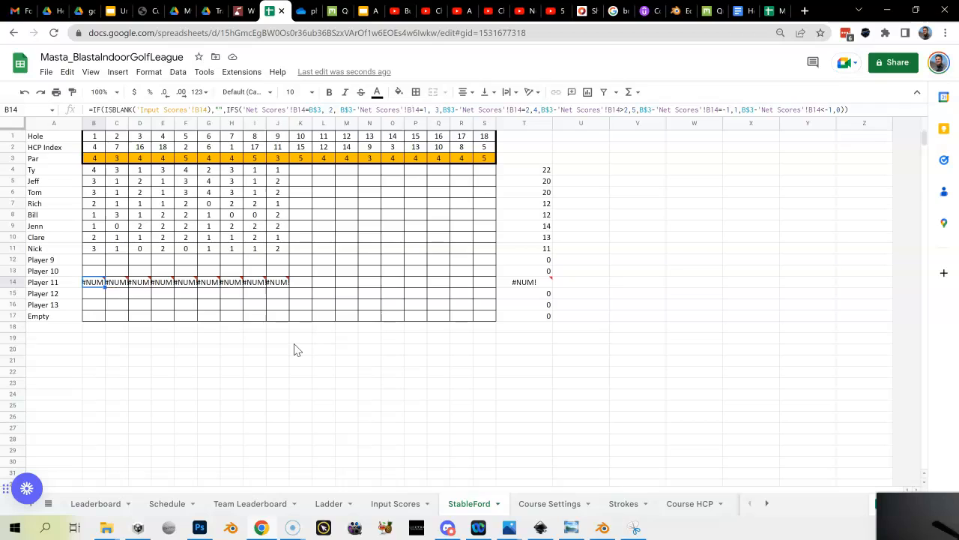
Step: Examine the Strokes, Course HCP, Net Scores, Players and Differentials sheets to trace how handicap values pass between them
{"action": "left_click", "coordinate": [533, 510]}
{"action": "left_click", "coordinate": [623, 508]}
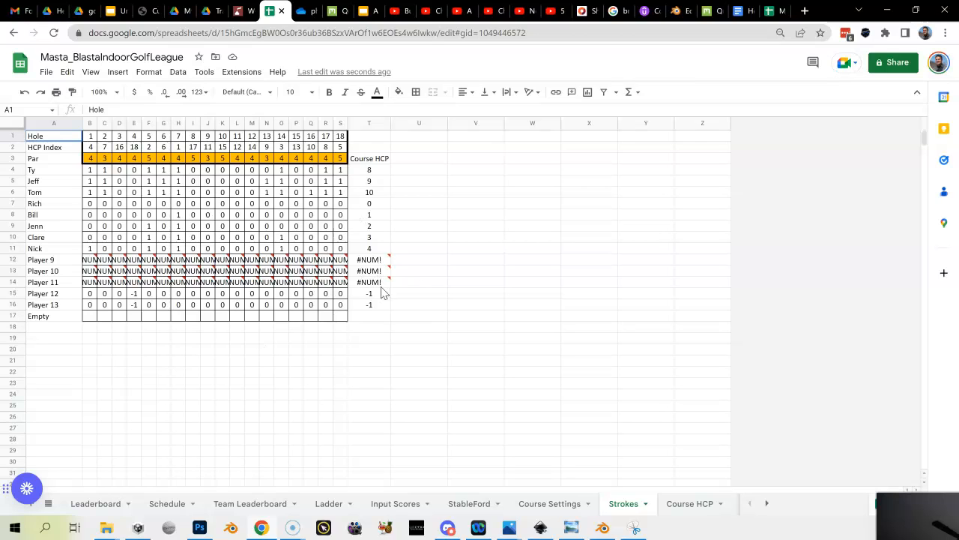
{"action": "left_click", "coordinate": [682, 510]}
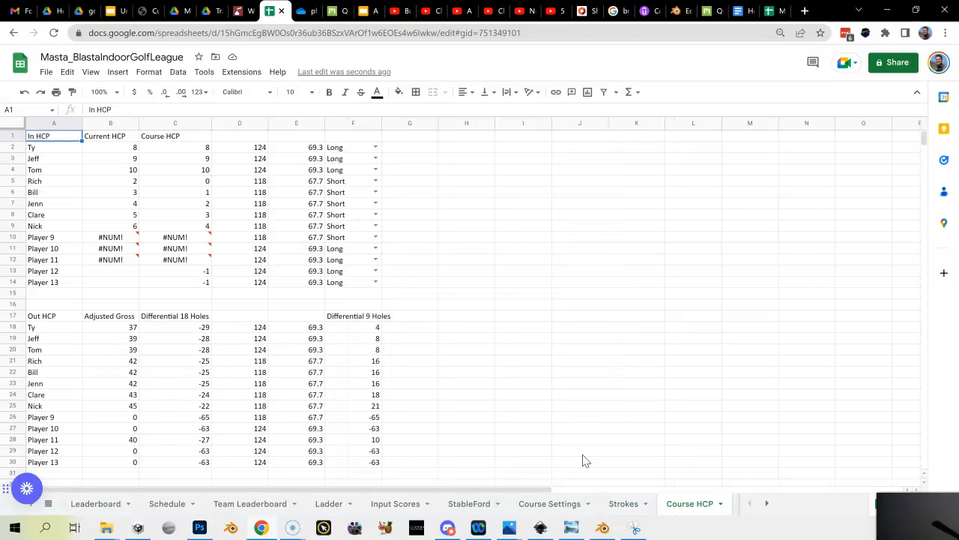
{"action": "left_click", "coordinate": [768, 503]}
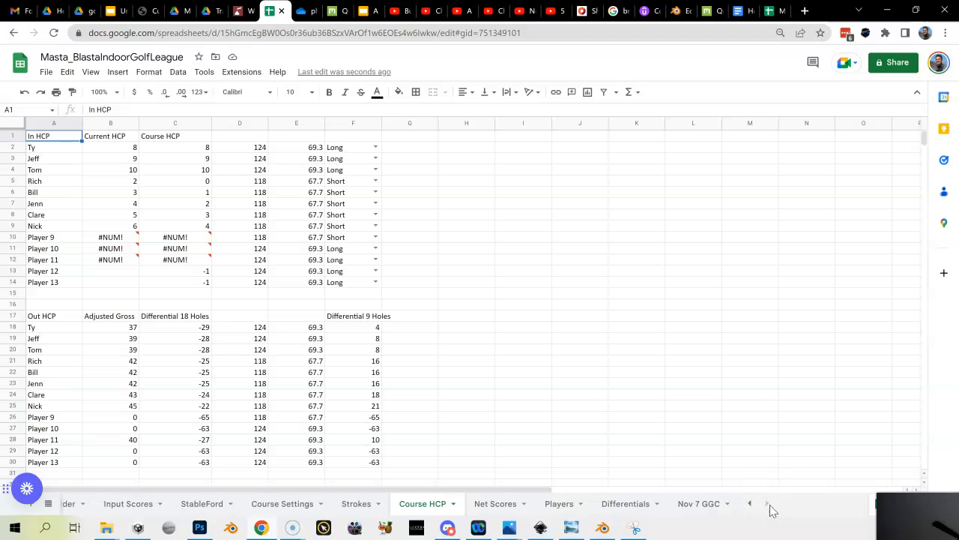
{"action": "left_click", "coordinate": [512, 507]}
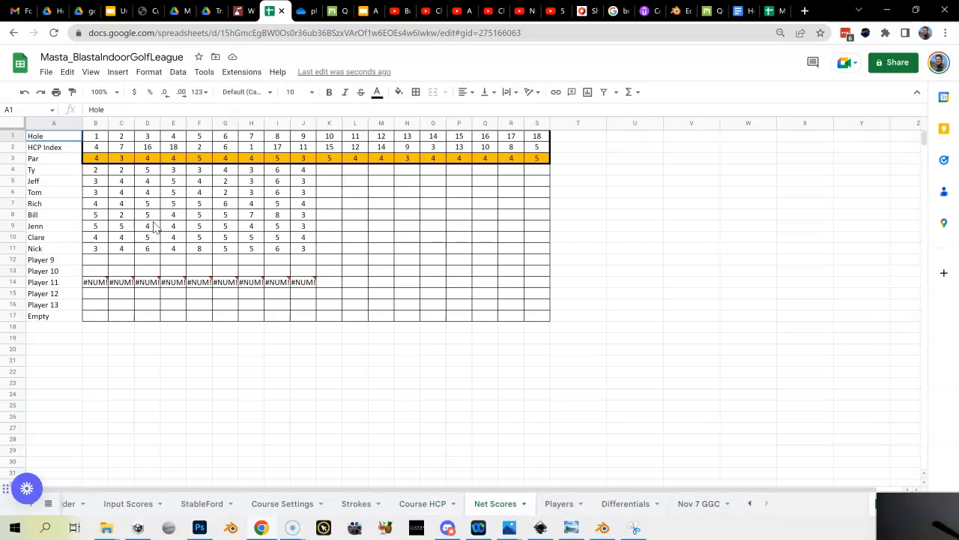
{"action": "left_click", "coordinate": [561, 503]}
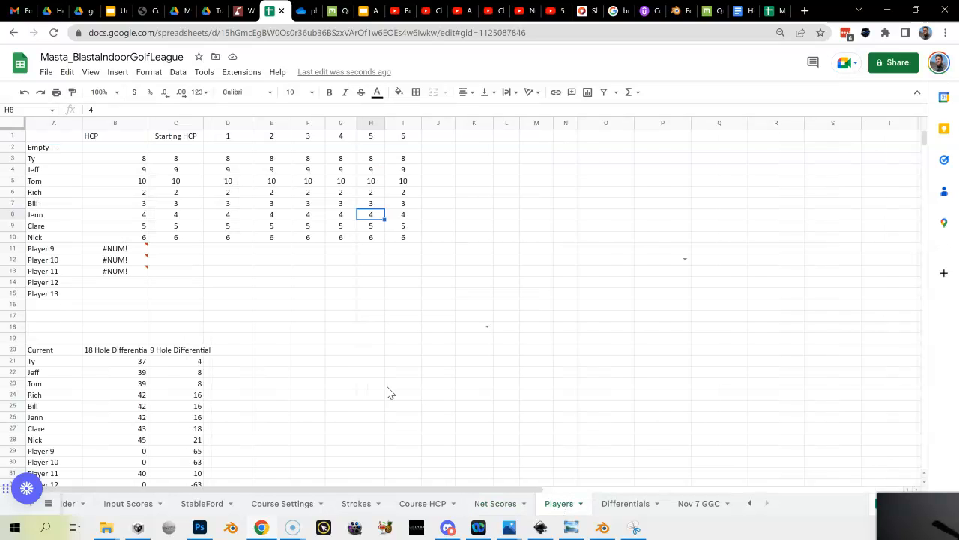
{"action": "left_click", "coordinate": [631, 502]}
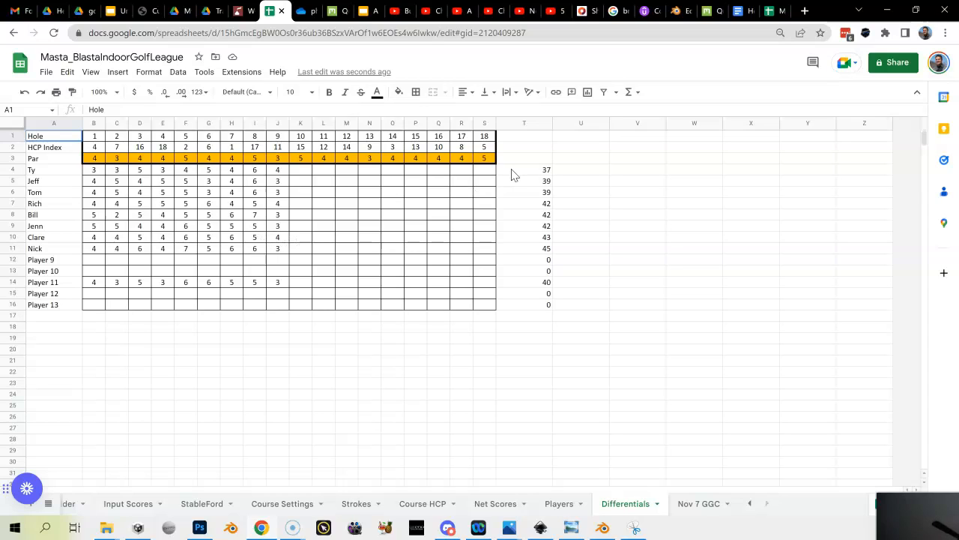
Step: On the Players sheet, review the current 18-hole and 9-hole differentials and inspect the first player's 9-hole formula in C21
{"action": "left_click", "coordinate": [558, 507]}
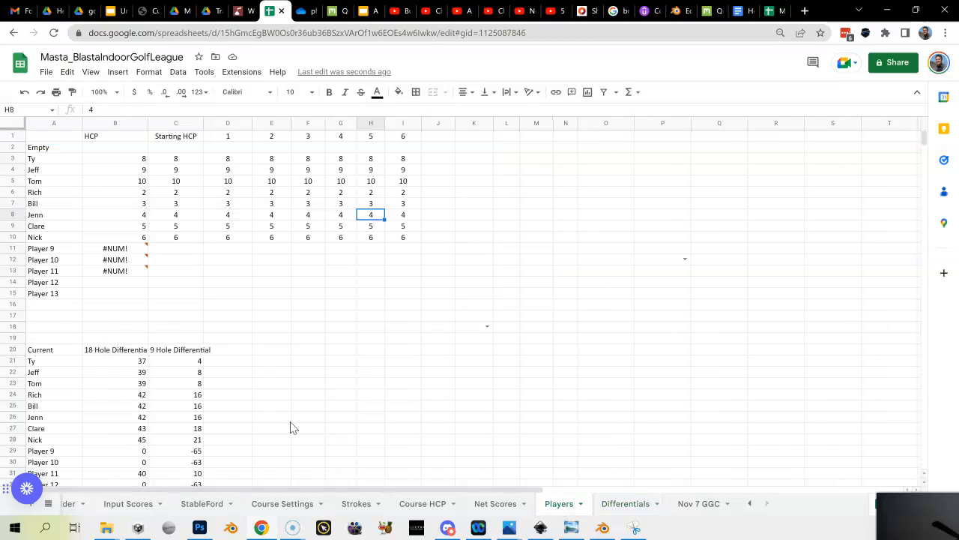
{"action": "scroll", "coordinate": [135, 365], "scroll_direction": "down", "scroll_amount": 5}
{"action": "scroll", "coordinate": [135, 366], "scroll_direction": "up", "scroll_amount": 2}
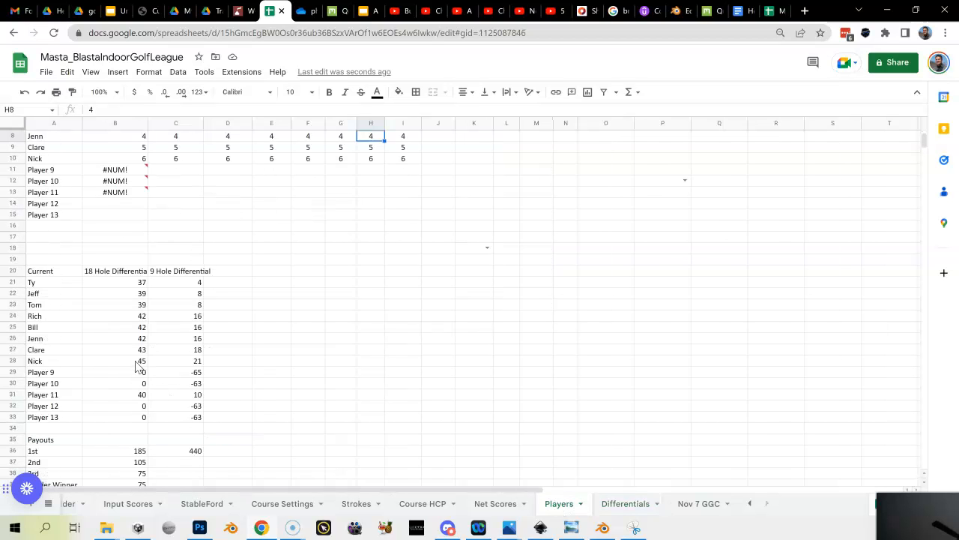
{"action": "scroll", "coordinate": [136, 366], "scroll_direction": "up", "scroll_amount": 2}
{"action": "scroll", "coordinate": [136, 366], "scroll_direction": "down", "scroll_amount": 2}
{"action": "scroll", "coordinate": [136, 365], "scroll_direction": "up", "scroll_amount": 2}
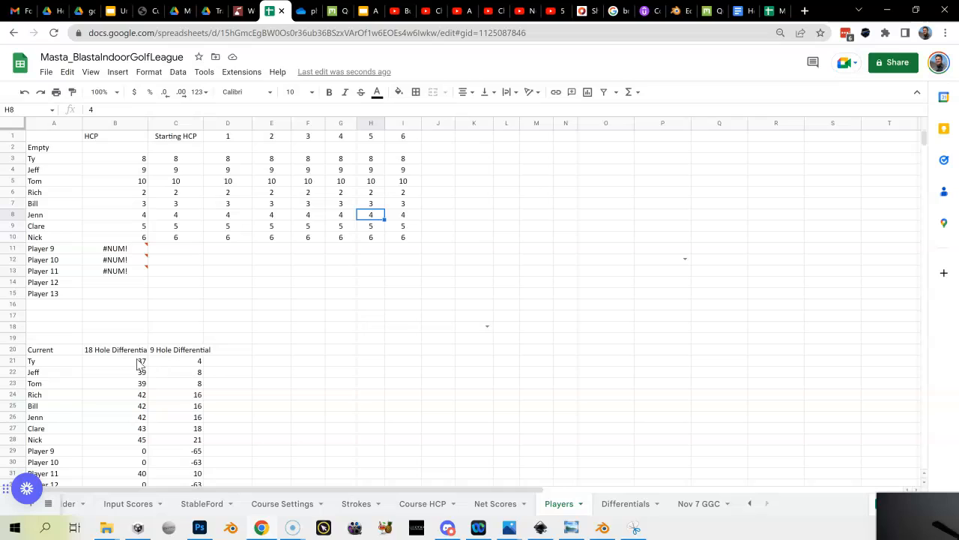
{"action": "scroll", "coordinate": [140, 364], "scroll_direction": "down", "scroll_amount": 2}
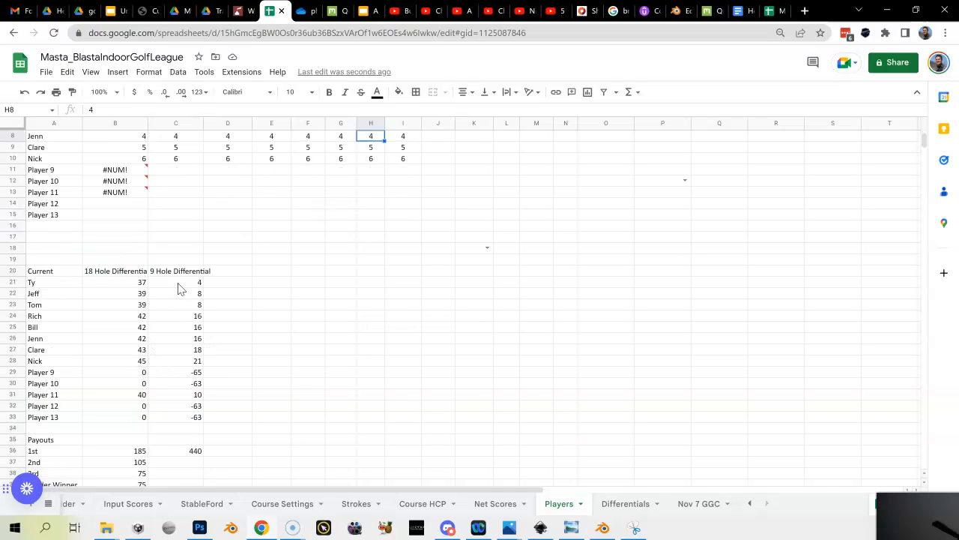
{"action": "scroll", "coordinate": [188, 315], "scroll_direction": "up", "scroll_amount": 2}
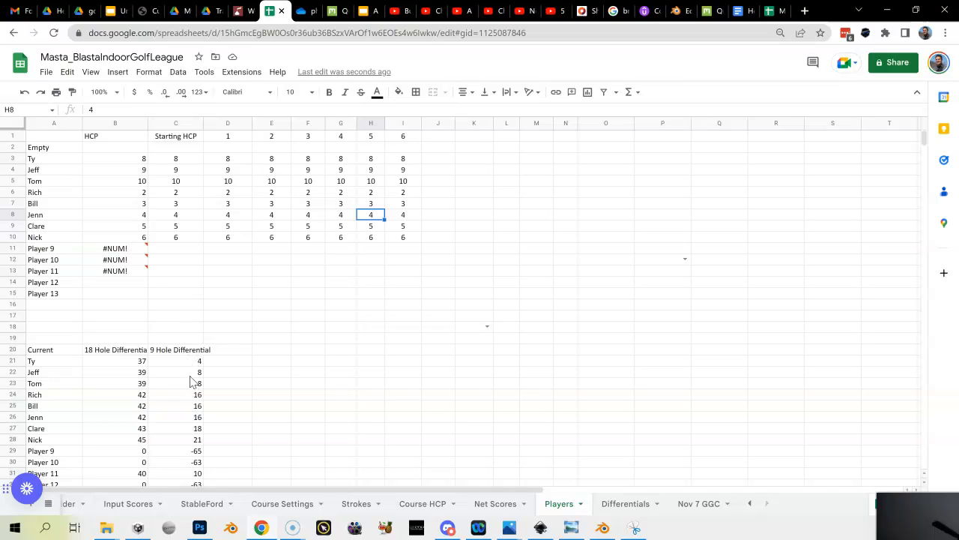
{"action": "left_click", "coordinate": [189, 363]}
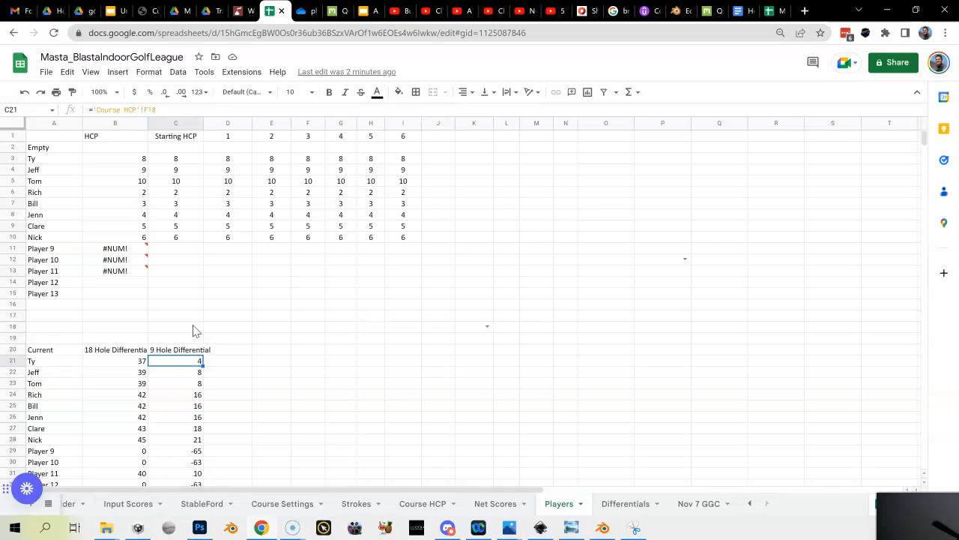
Step: Enter the first three players' 9-hole differentials, 4, 8 and 8, in the round 1 column, cells D3:D5
{"action": "left_click", "coordinate": [229, 161]}
{"action": "type", "text": "4"}
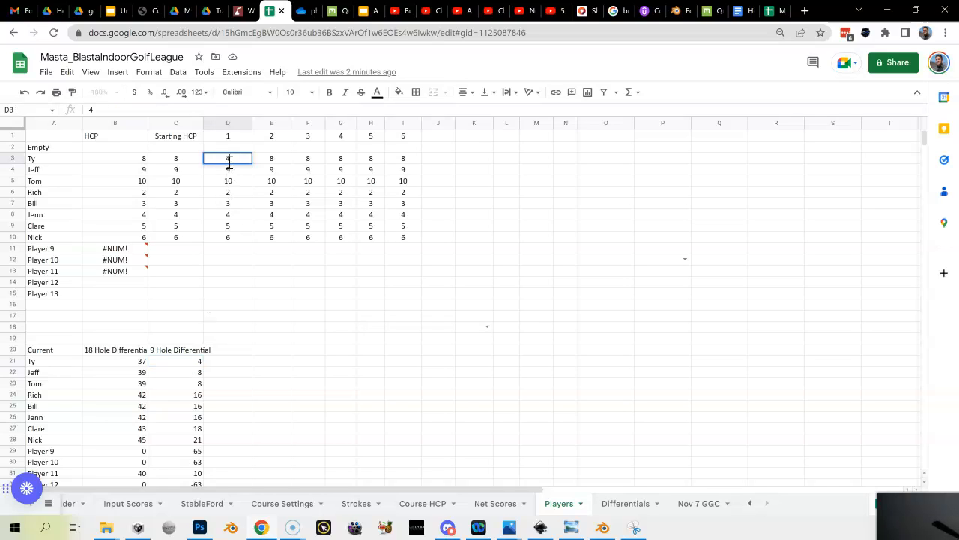
{"action": "key", "text": "Return"}
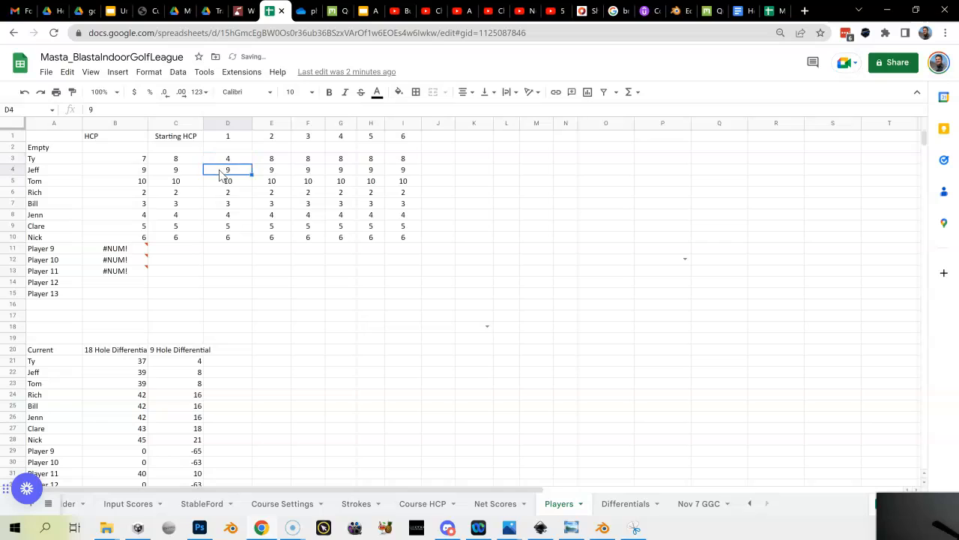
{"action": "type", "text": "8"}
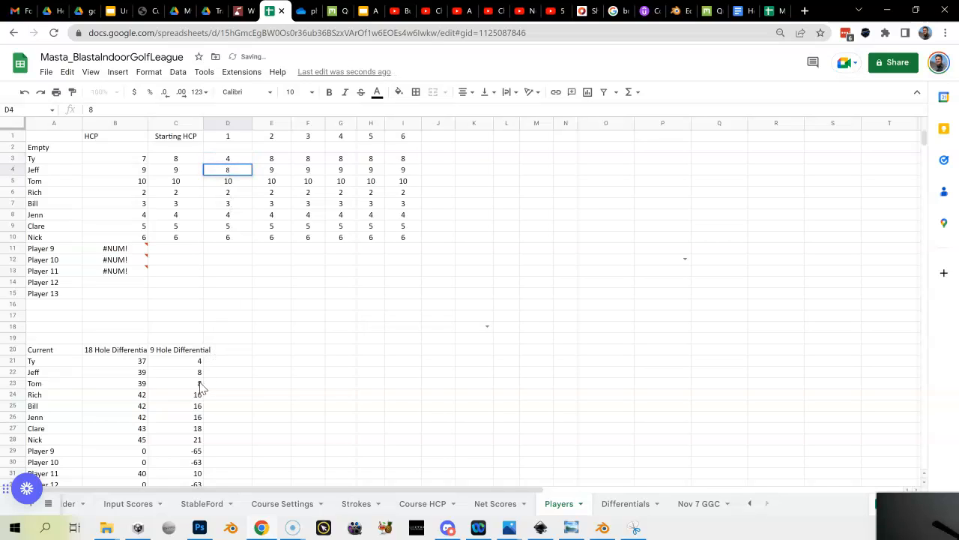
{"action": "left_click", "coordinate": [234, 185]}
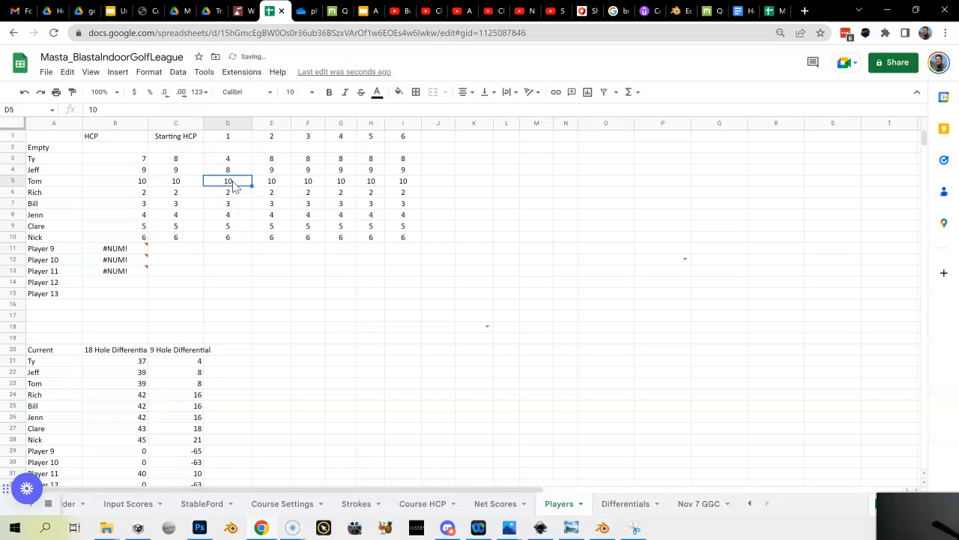
{"action": "type", "text": "8"}
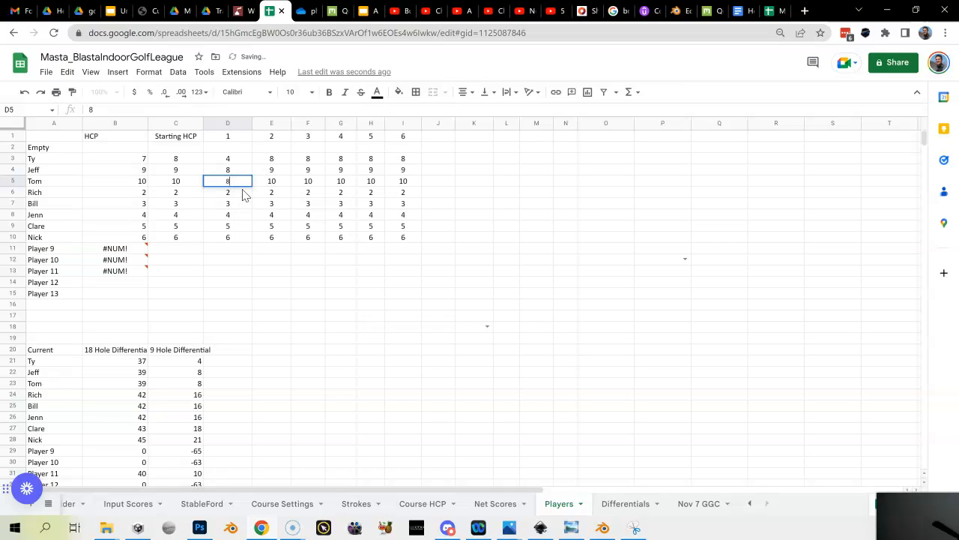
{"action": "key", "text": "Return"}
Step: Enter the remaining five players' round 1 differentials, 16, 16, 16, 18 and 21, in cells D6:D10
{"action": "type", "text": "16"}
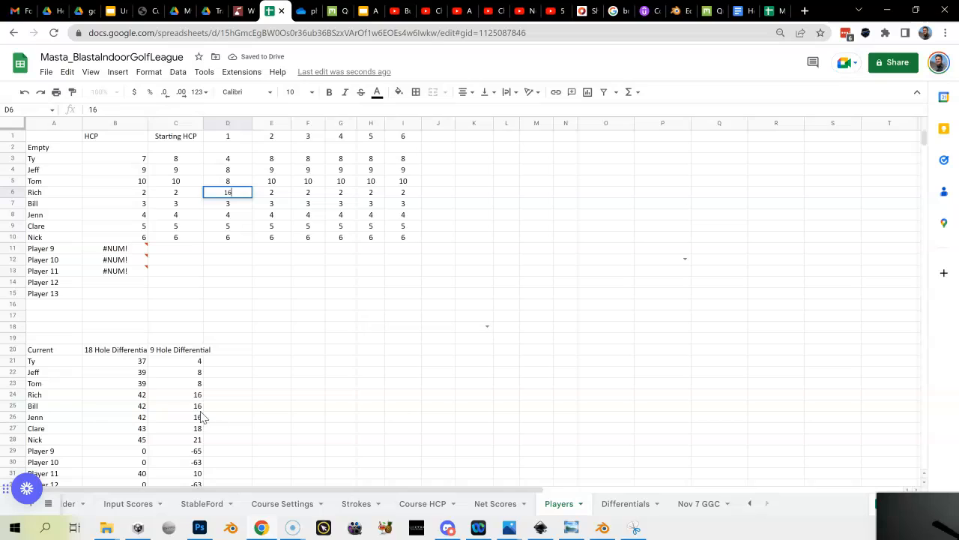
{"action": "key", "text": "Return"}
{"action": "type", "text": "16"}
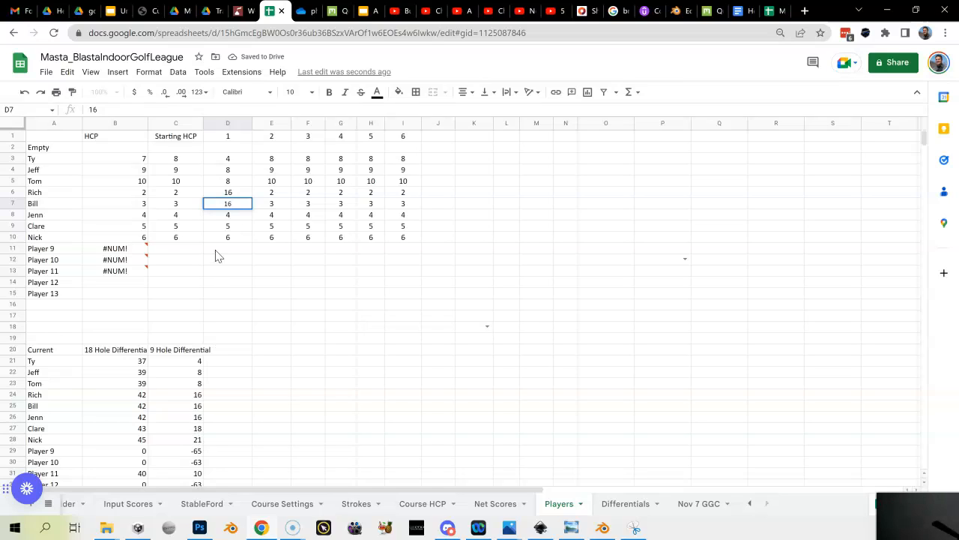
{"action": "left_click", "coordinate": [223, 214]}
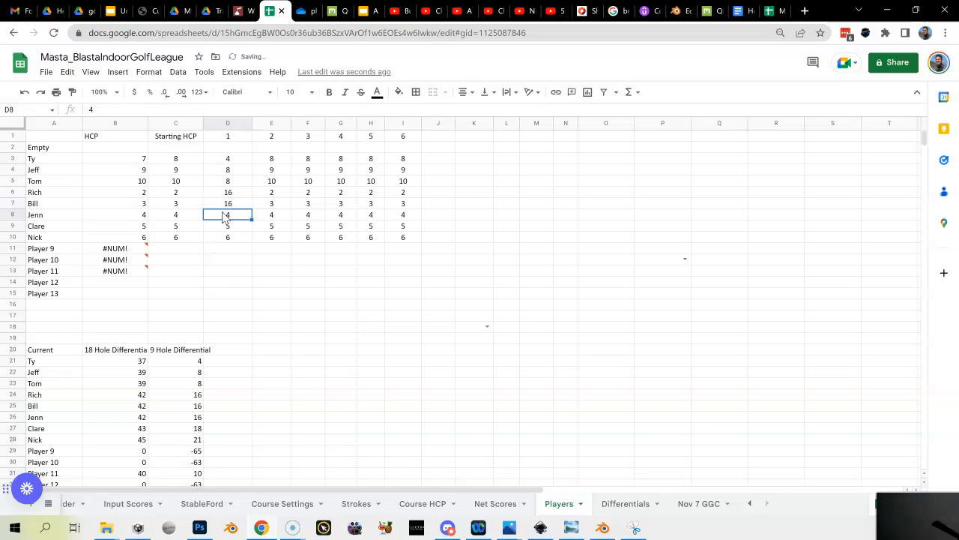
{"action": "type", "text": "16"}
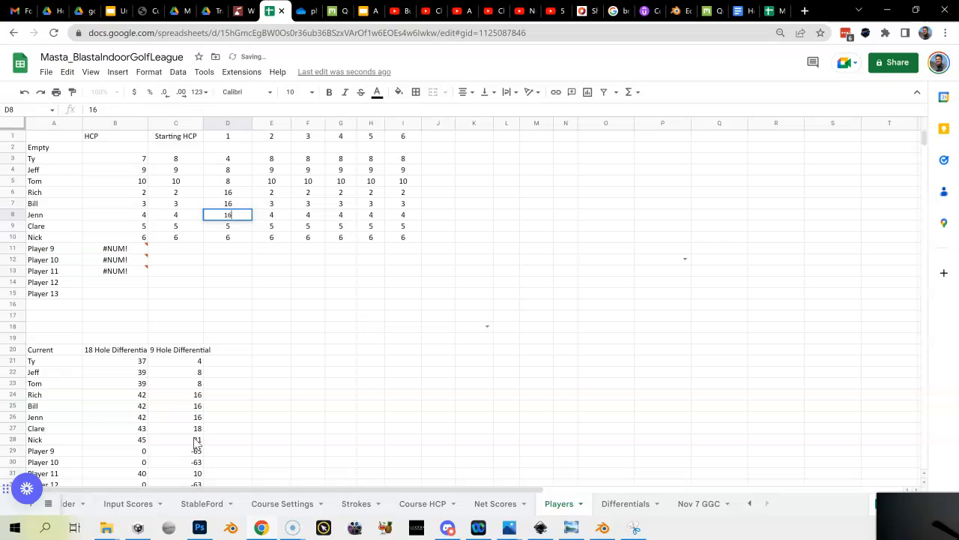
{"action": "left_click", "coordinate": [240, 230]}
{"action": "type", "text": "18"}
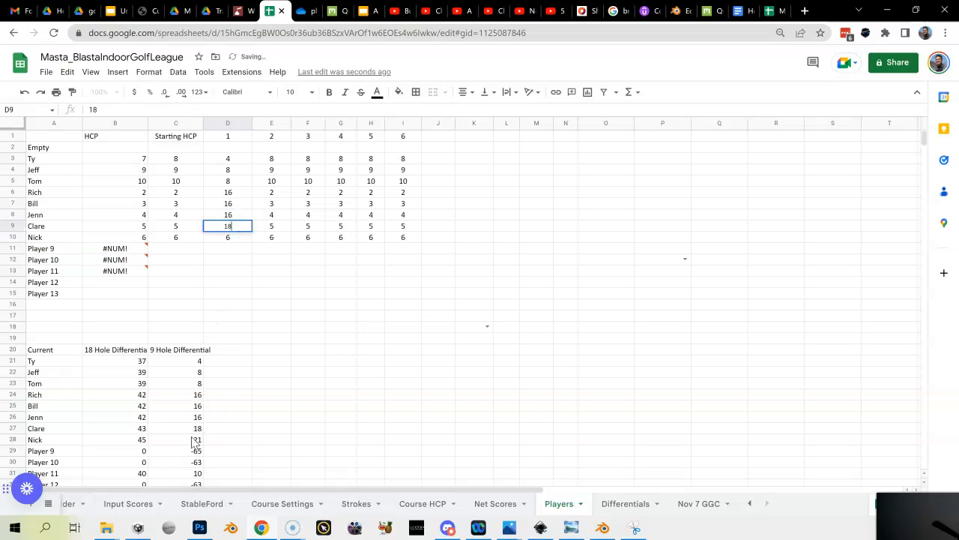
{"action": "left_click", "coordinate": [243, 236]}
{"action": "type", "text": "21"}
{"action": "left_click", "coordinate": [250, 283]}
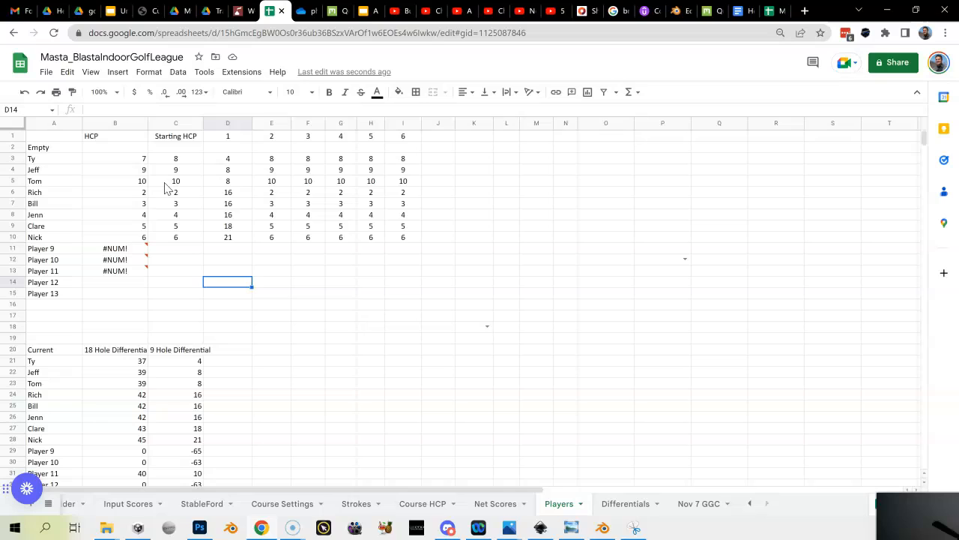
Step: Fill the round 1 differentials in D3:D10 of the Players sheet with green
{"action": "left_click", "coordinate": [243, 183]}
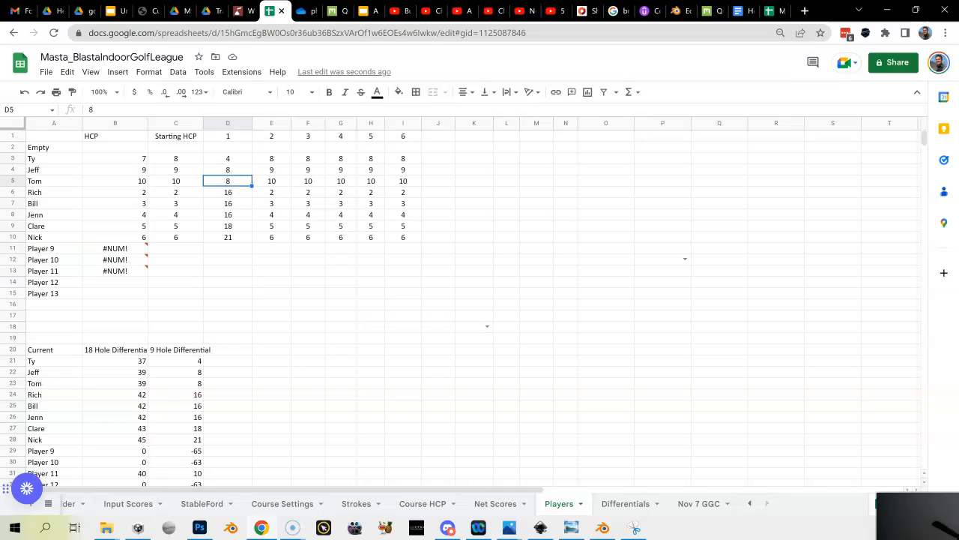
{"action": "left_click", "coordinate": [242, 207]}
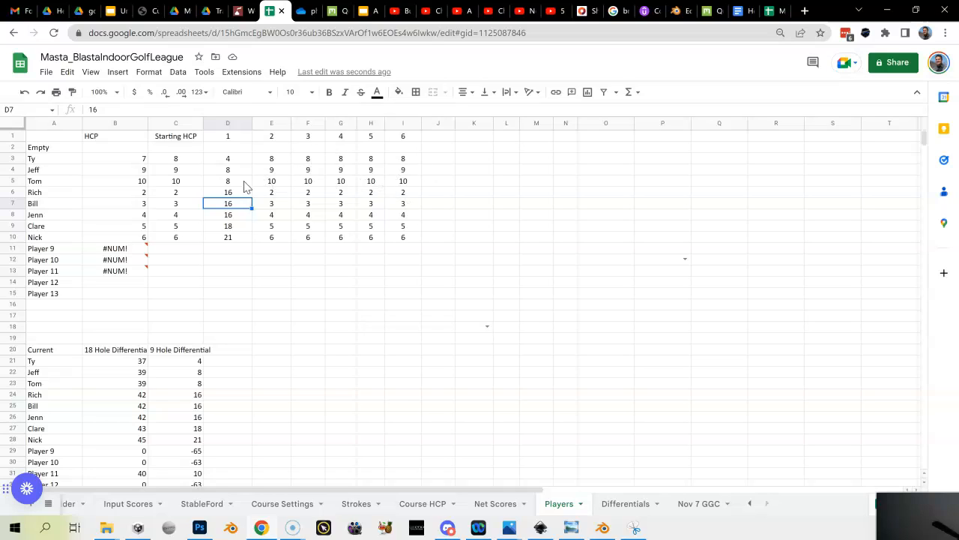
{"action": "left_click_drag", "start_coordinate": [232, 161], "coordinate": [227, 238]}
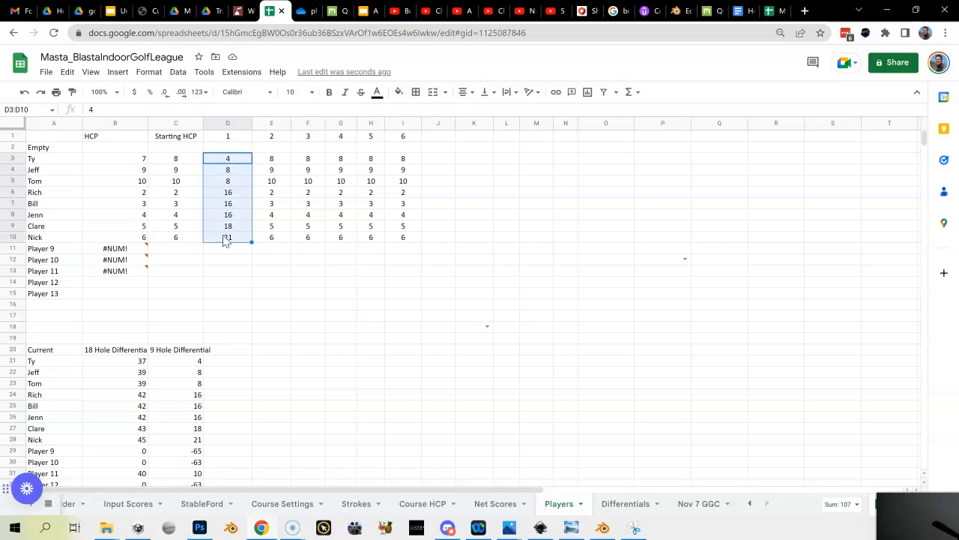
{"action": "left_click", "coordinate": [400, 93]}
{"action": "left_click", "coordinate": [449, 142]}
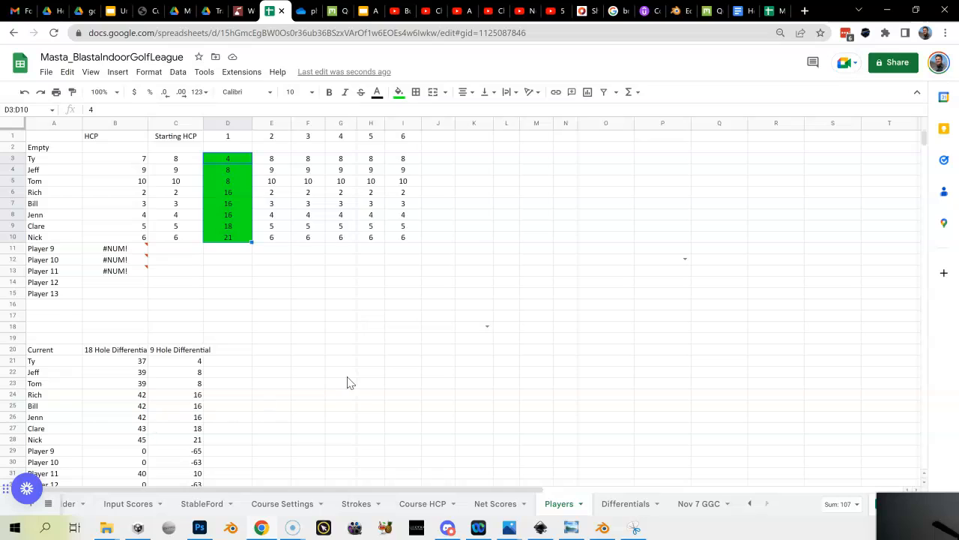
Step: Compare the Input Scores sheet with the Net Scores sheet, ending on Input Scores
{"action": "scroll", "coordinate": [347, 383], "scroll_direction": "down", "scroll_amount": 5}
{"action": "left_click", "coordinate": [128, 503]}
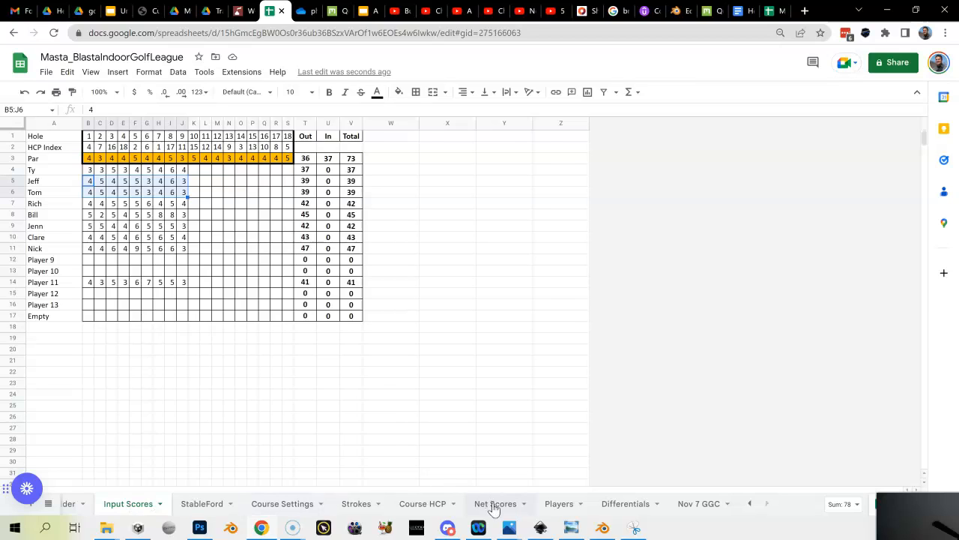
{"action": "left_click", "coordinate": [491, 503]}
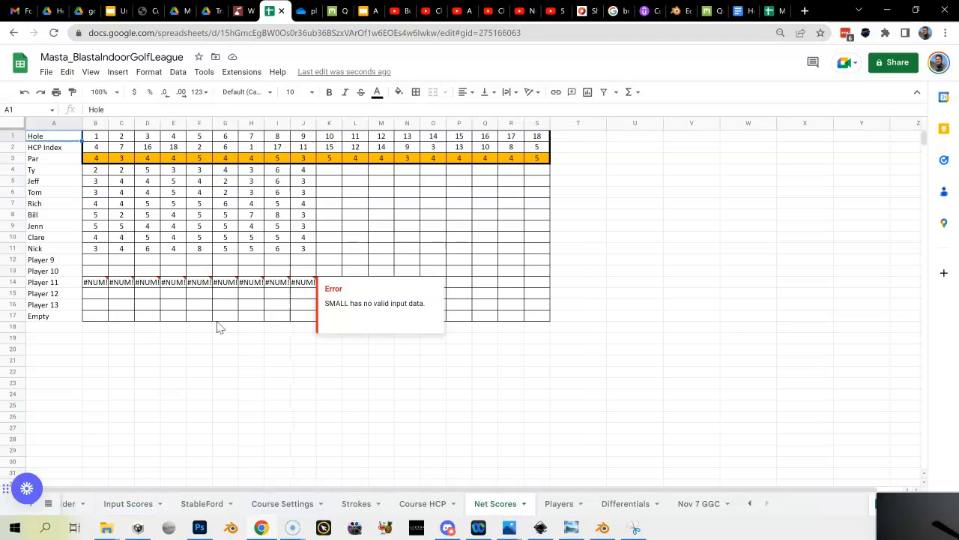
{"action": "left_click", "coordinate": [127, 503]}
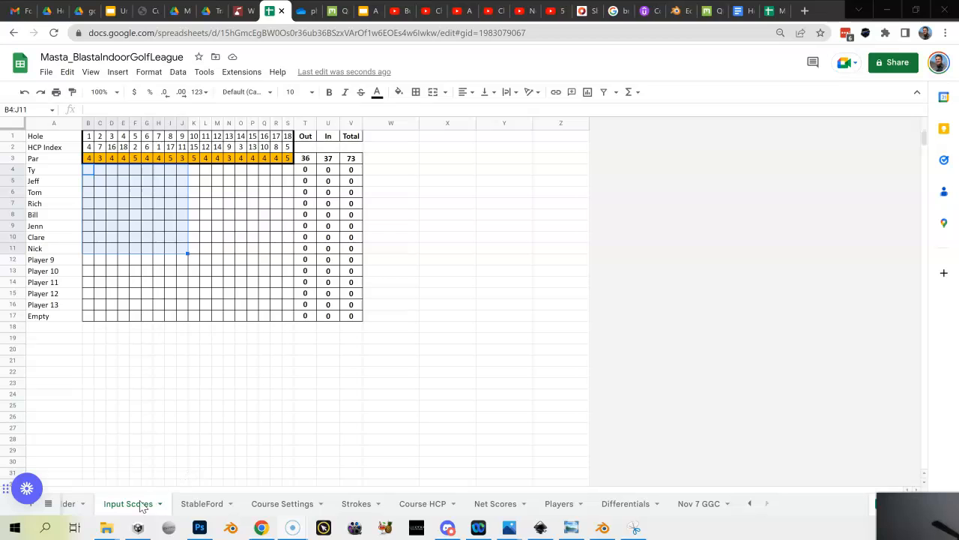
Step: View the published Leaderboard page and the presentation's Introduction slide, ending back in the league workbook
{"action": "left_click", "coordinate": [772, 11]}
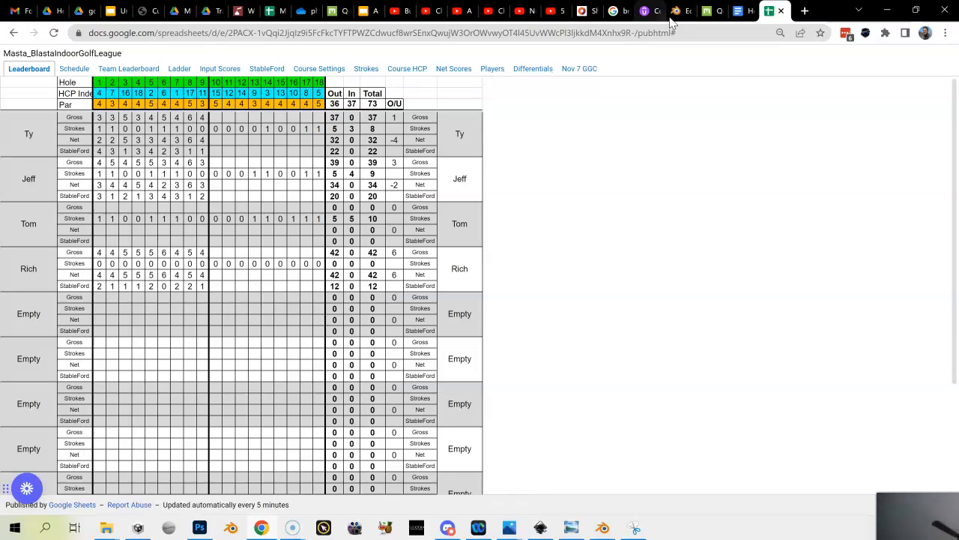
{"action": "left_click", "coordinate": [116, 10]}
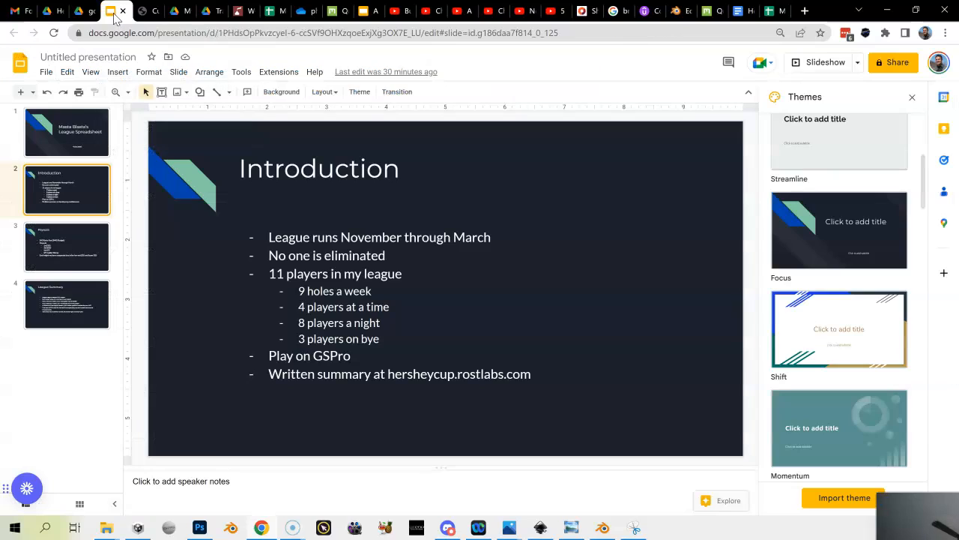
{"action": "left_click", "coordinate": [270, 10]}
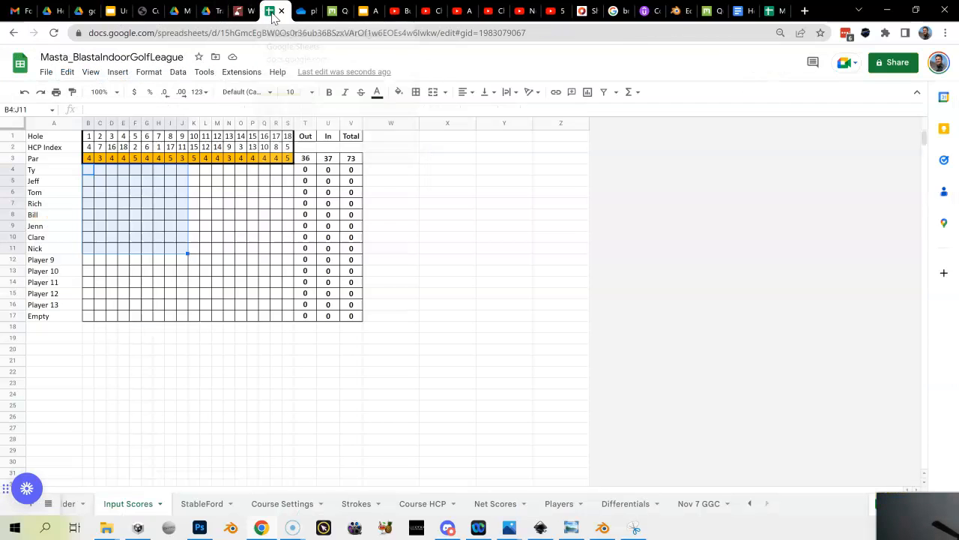
Step: Hide the Strokes sheet in the league workbook
{"action": "left_click", "coordinate": [380, 507]}
{"action": "left_click", "coordinate": [380, 508]}
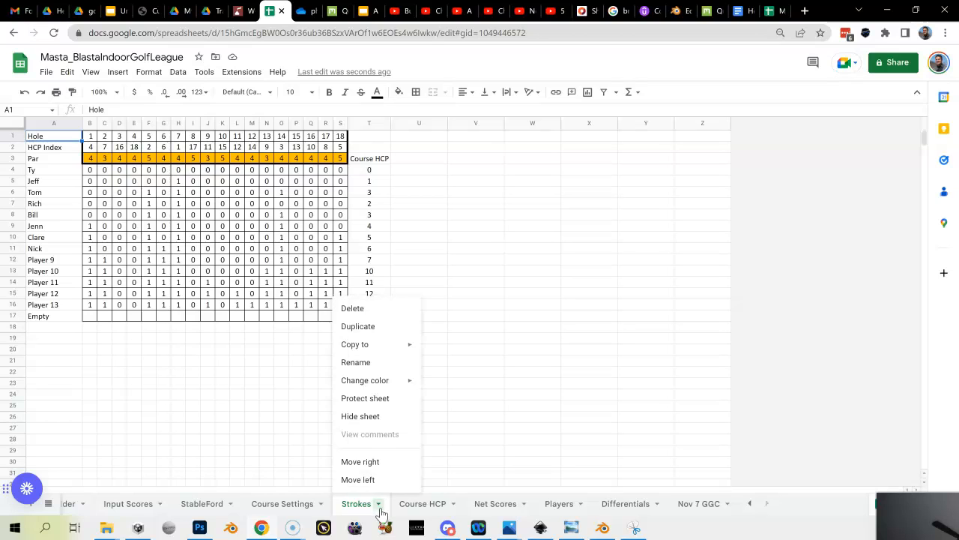
{"action": "left_click", "coordinate": [376, 417]}
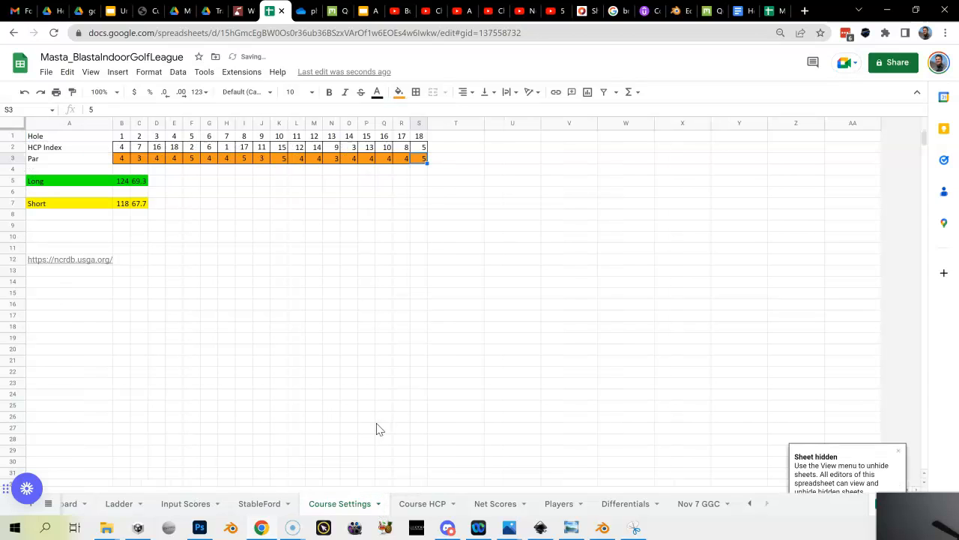
Step: Hide the Course HCP and Net Scores sheets
{"action": "left_click", "coordinate": [425, 503]}
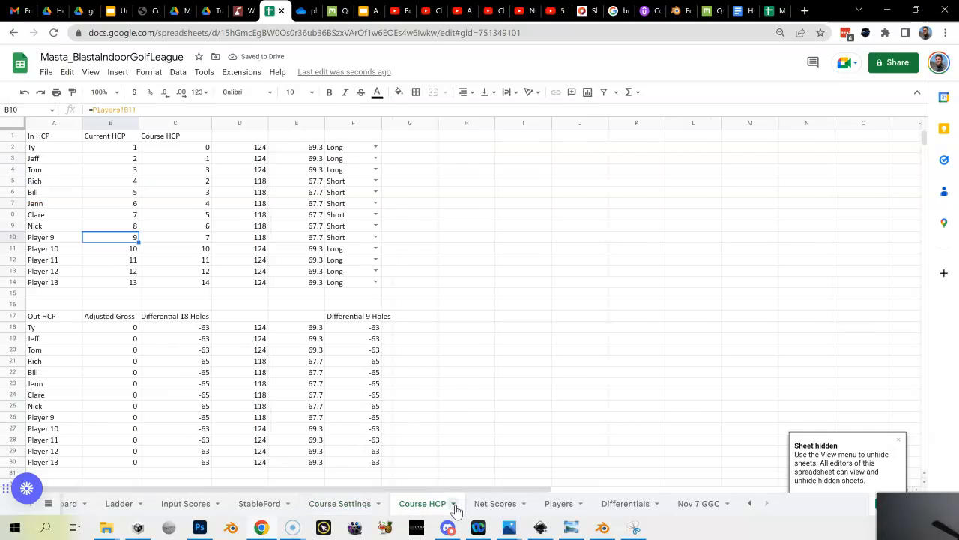
{"action": "left_click", "coordinate": [453, 504]}
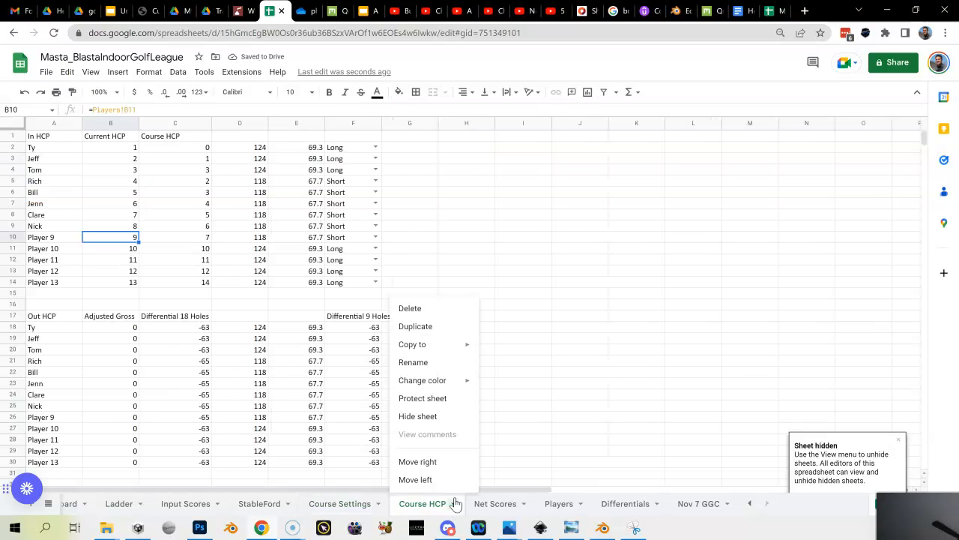
{"action": "left_click", "coordinate": [421, 415]}
{"action": "left_click", "coordinate": [524, 510]}
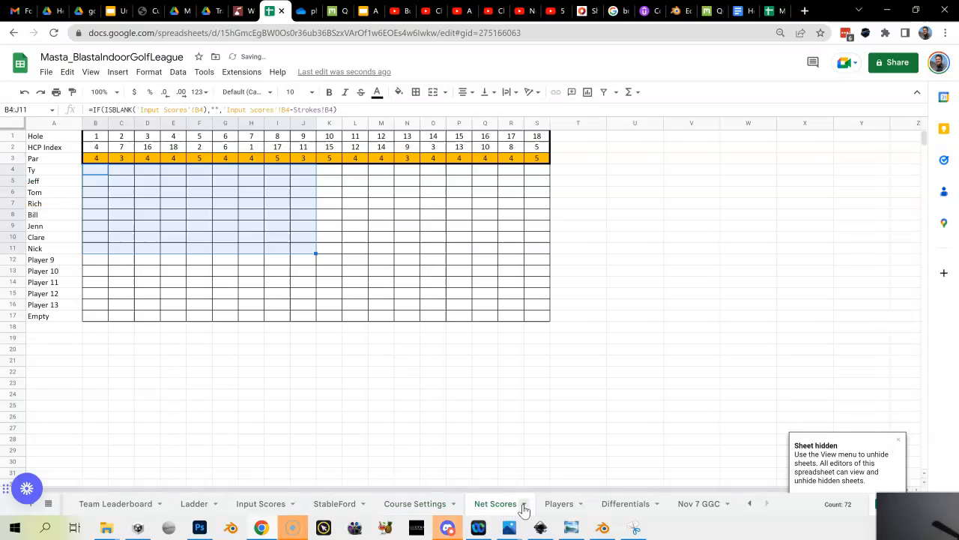
{"action": "left_click", "coordinate": [527, 507]}
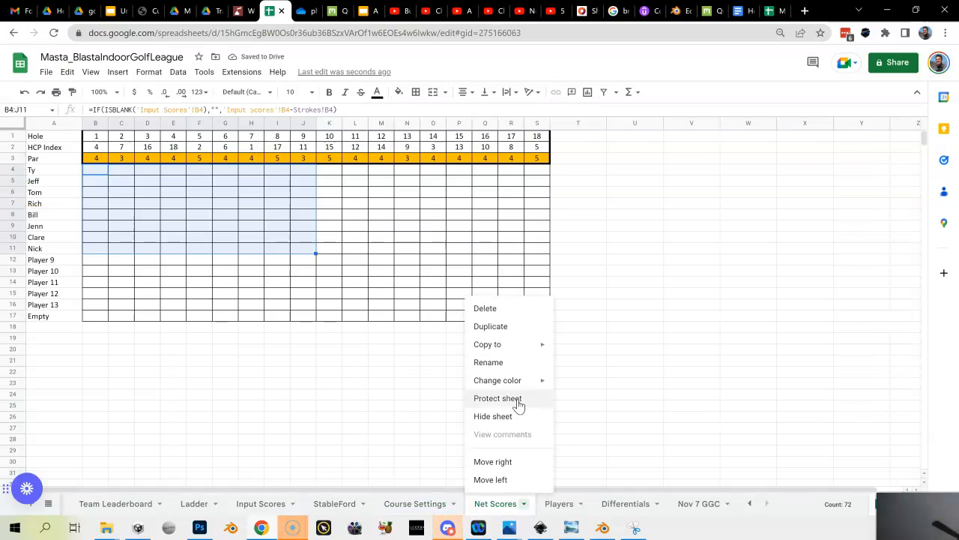
{"action": "left_click", "coordinate": [500, 416]}
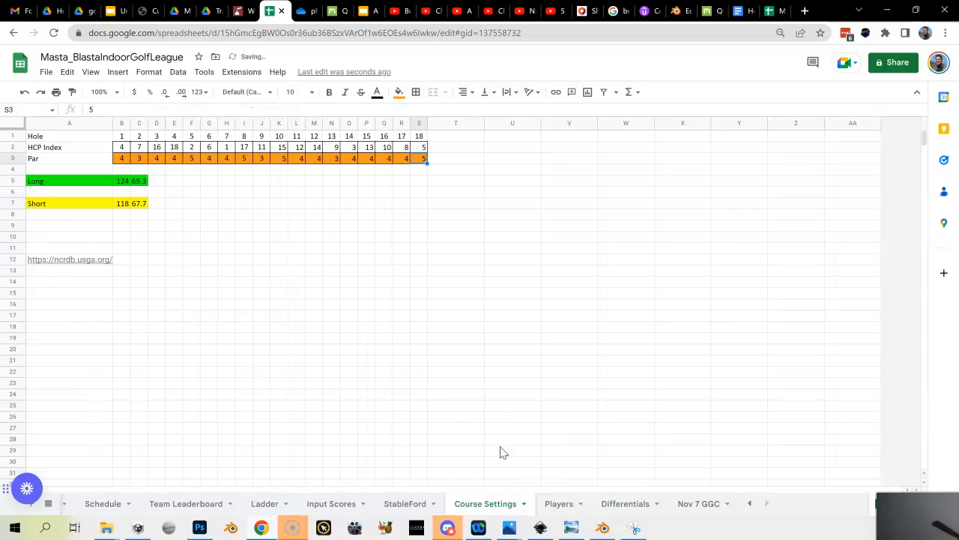
Step: Hide the Course Settings and Players sheets
{"action": "left_click", "coordinate": [524, 508]}
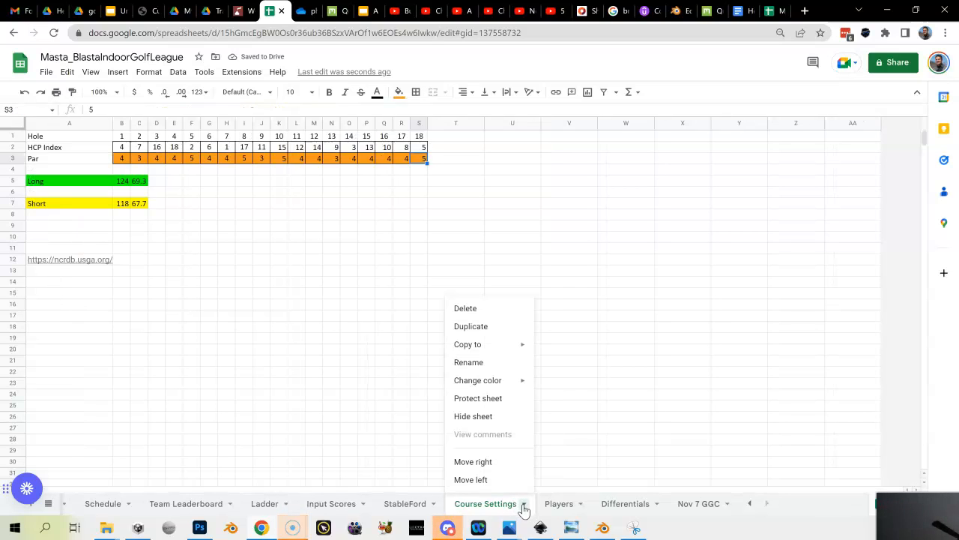
{"action": "left_click", "coordinate": [495, 419]}
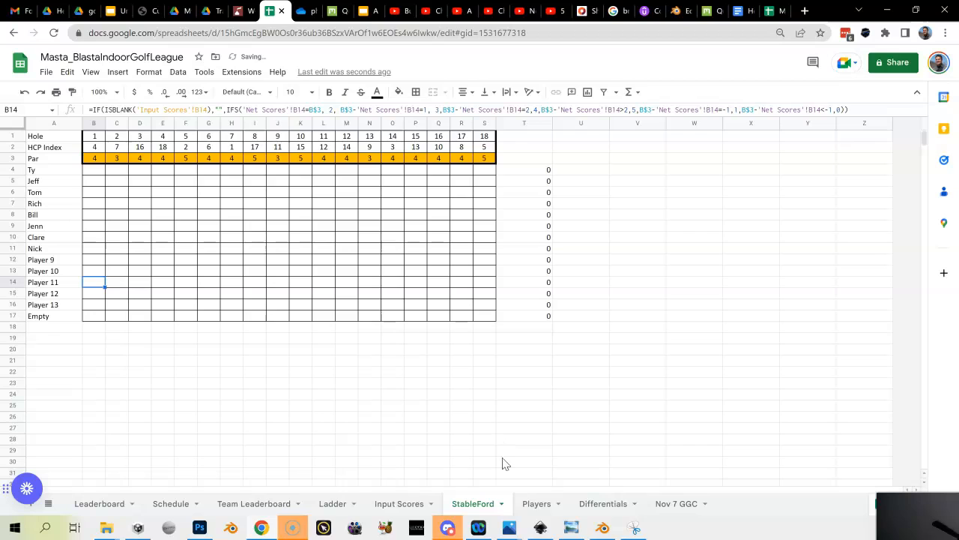
{"action": "left_click", "coordinate": [559, 509]}
{"action": "left_click", "coordinate": [559, 510]}
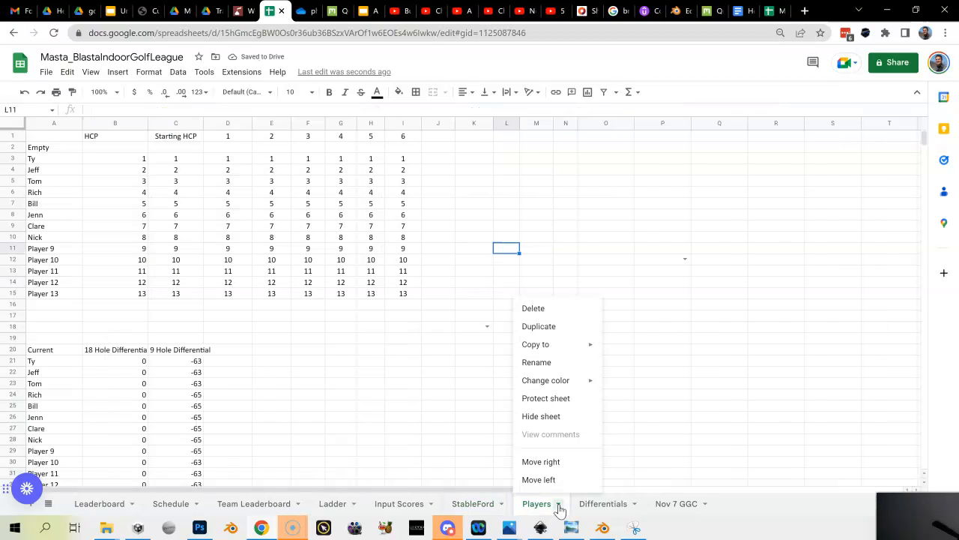
{"action": "left_click", "coordinate": [541, 417]}
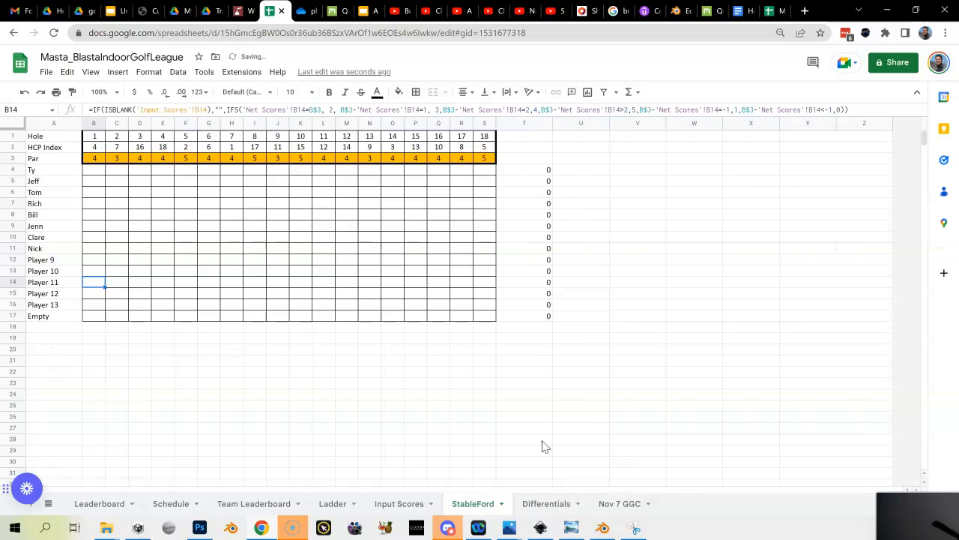
Step: Hide the Differentials and StableFord sheets
{"action": "left_click", "coordinate": [578, 510]}
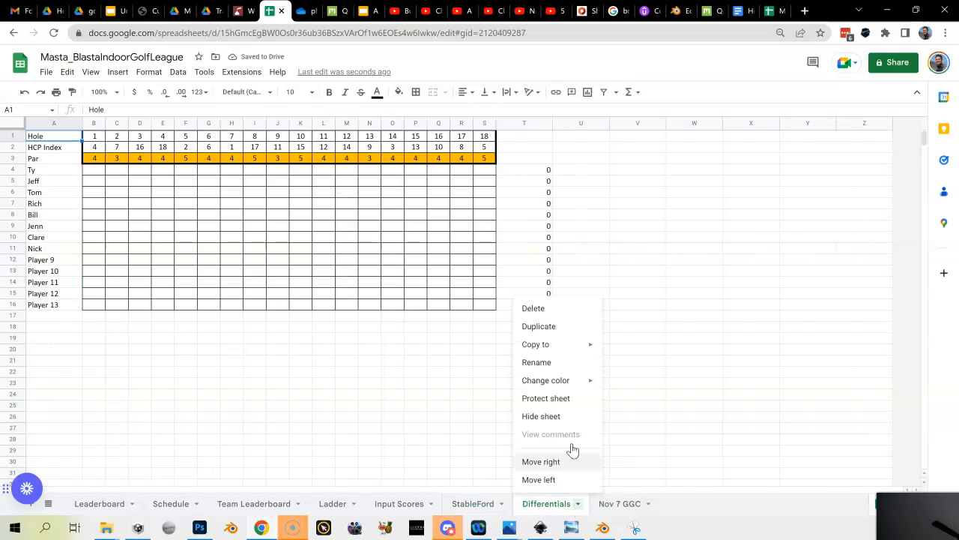
{"action": "left_click", "coordinate": [570, 420]}
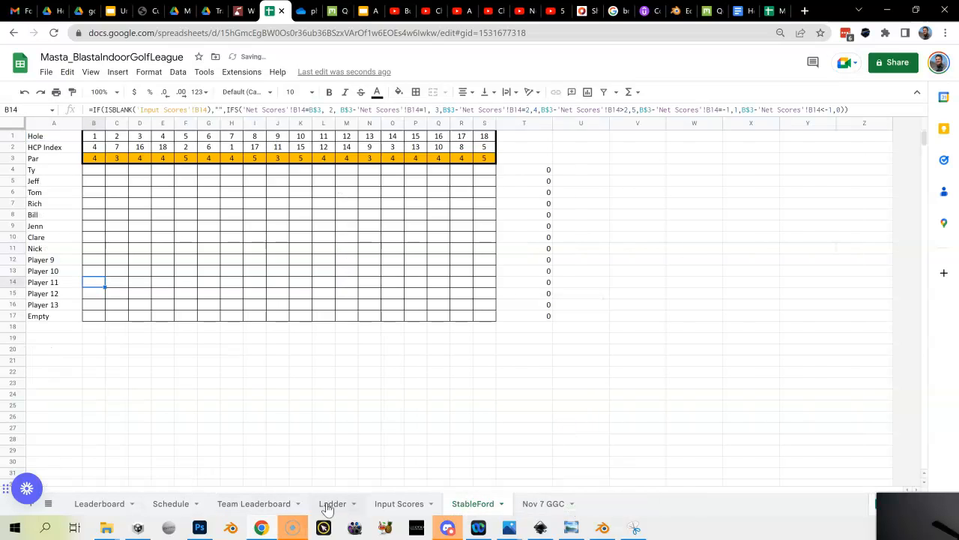
{"action": "left_click", "coordinate": [501, 507]}
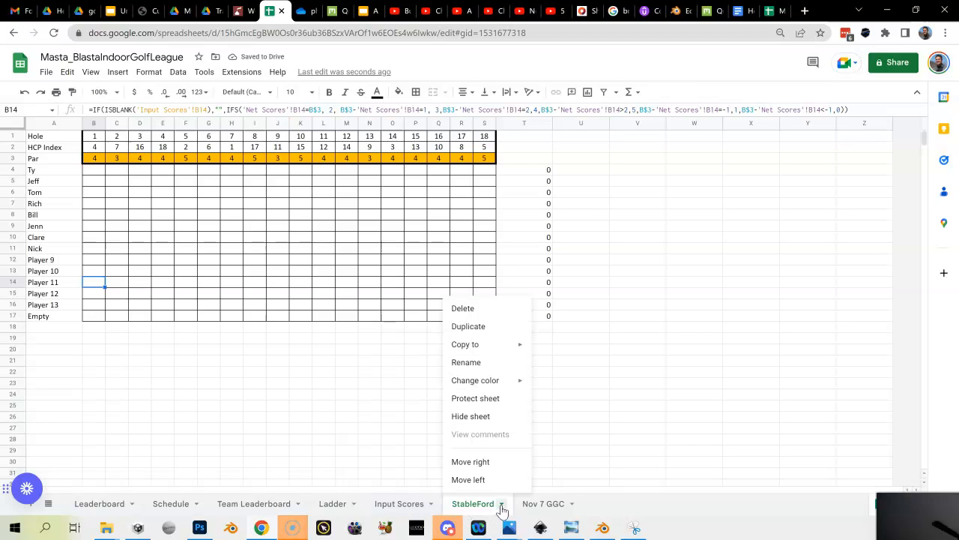
{"action": "left_click", "coordinate": [493, 417]}
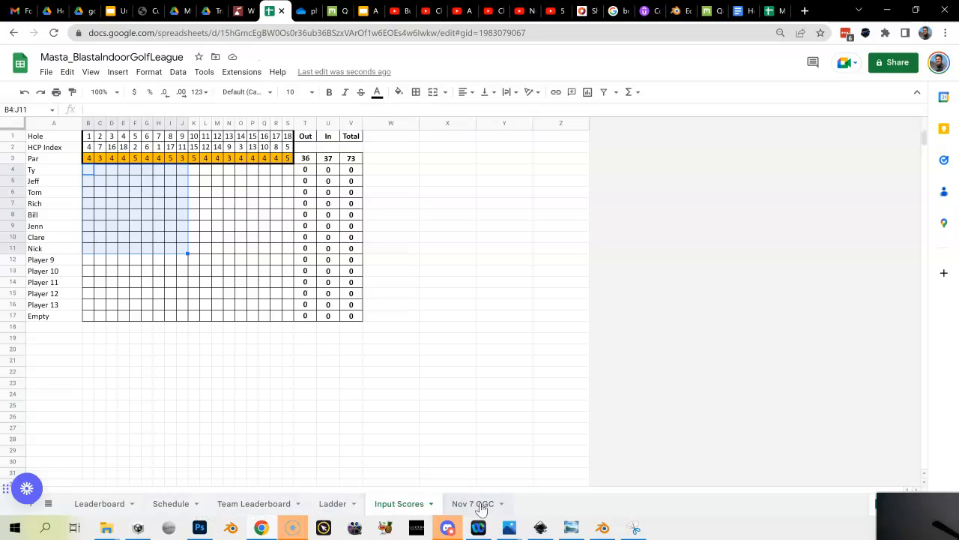
Step: Reload the published league page to check which sheets it lists, and return to the league workbook
{"action": "left_click", "coordinate": [770, 11]}
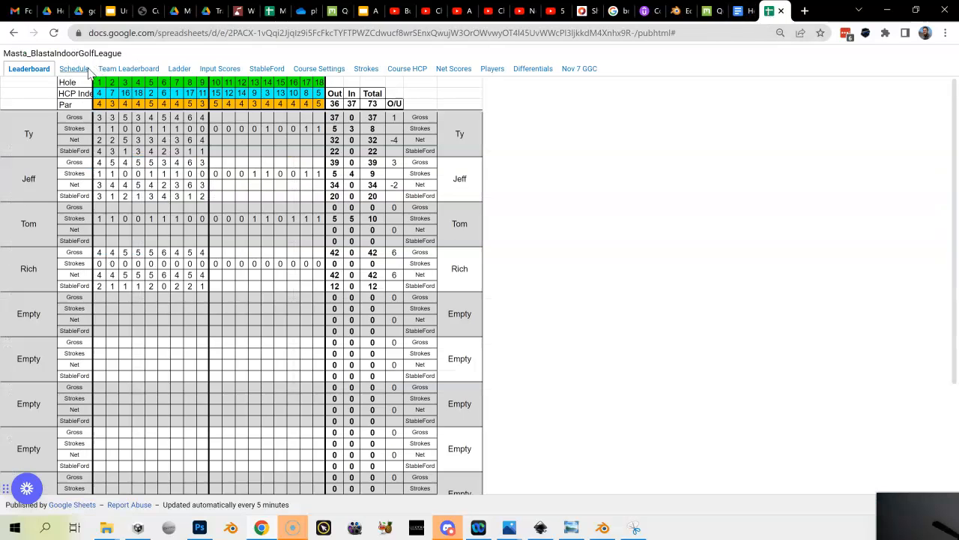
{"action": "left_click", "coordinate": [54, 33]}
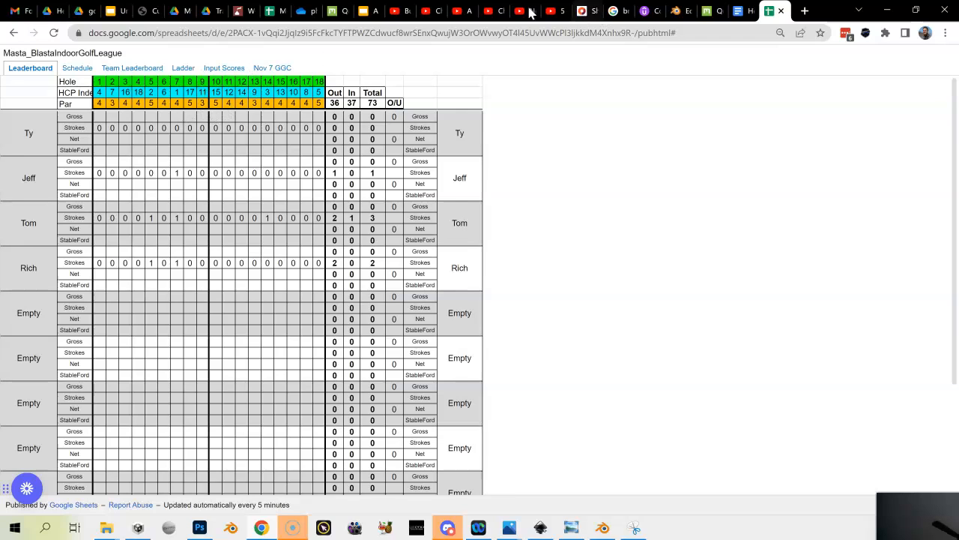
{"action": "left_click", "coordinate": [271, 11]}
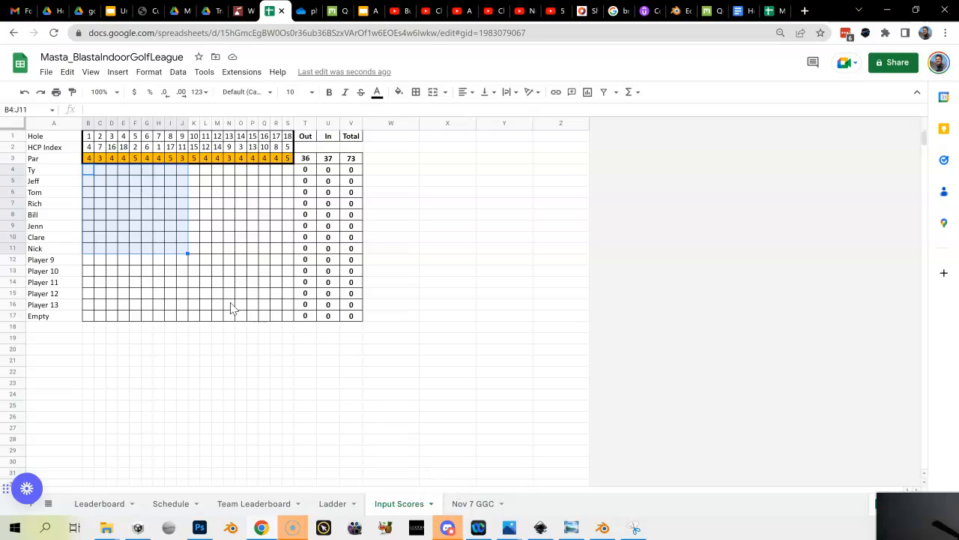
Step: Duplicate the Leaderboard sheet and rename the copy as Nov 8th
{"action": "left_click", "coordinate": [103, 507]}
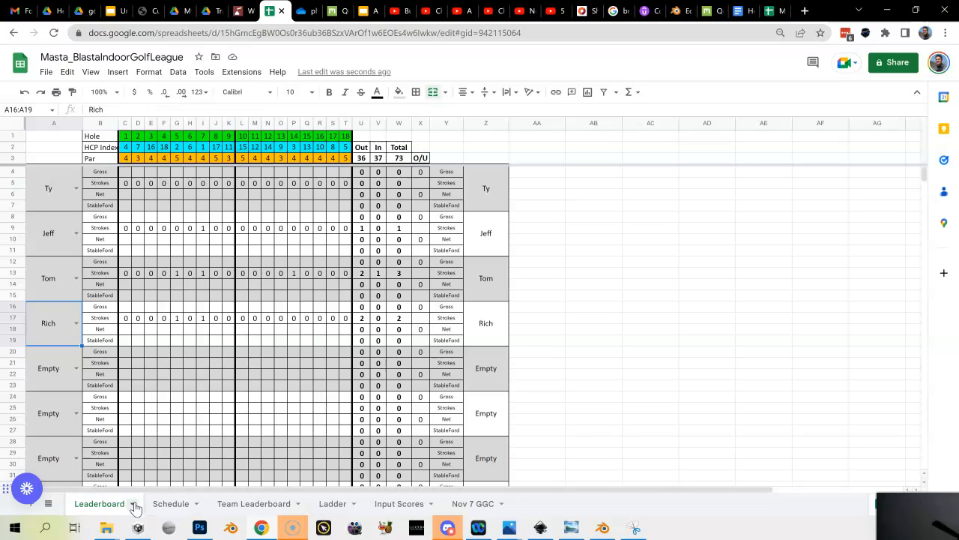
{"action": "left_click", "coordinate": [133, 503]}
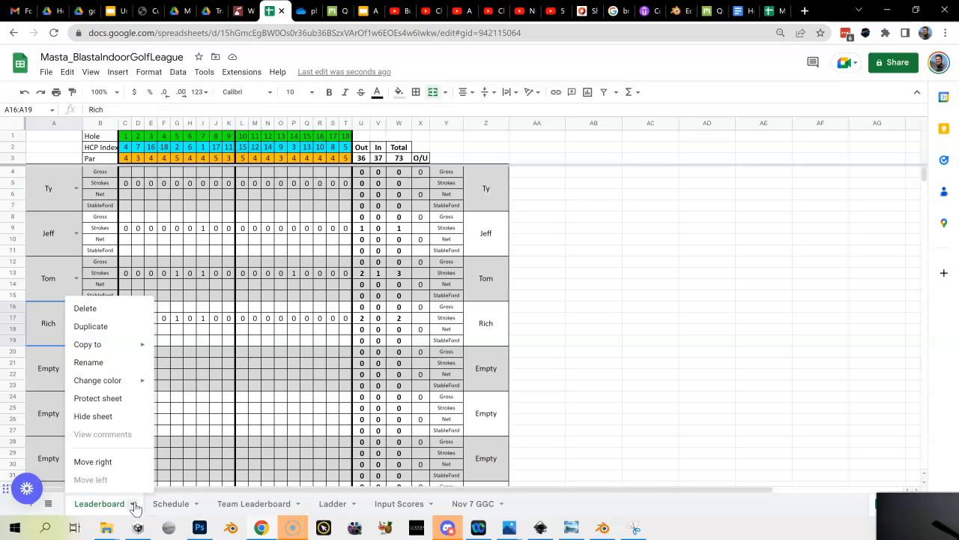
{"action": "left_click", "coordinate": [117, 330]}
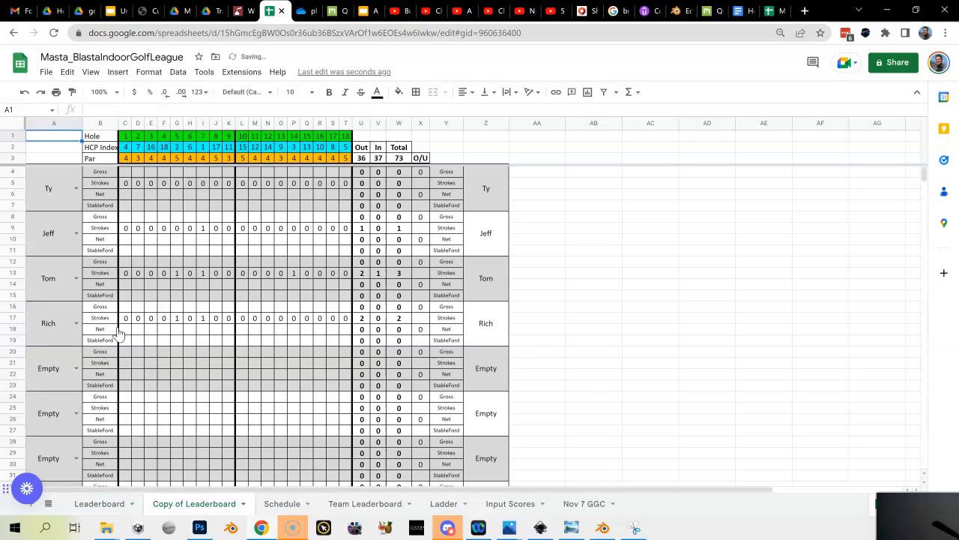
{"action": "left_click", "coordinate": [243, 504]}
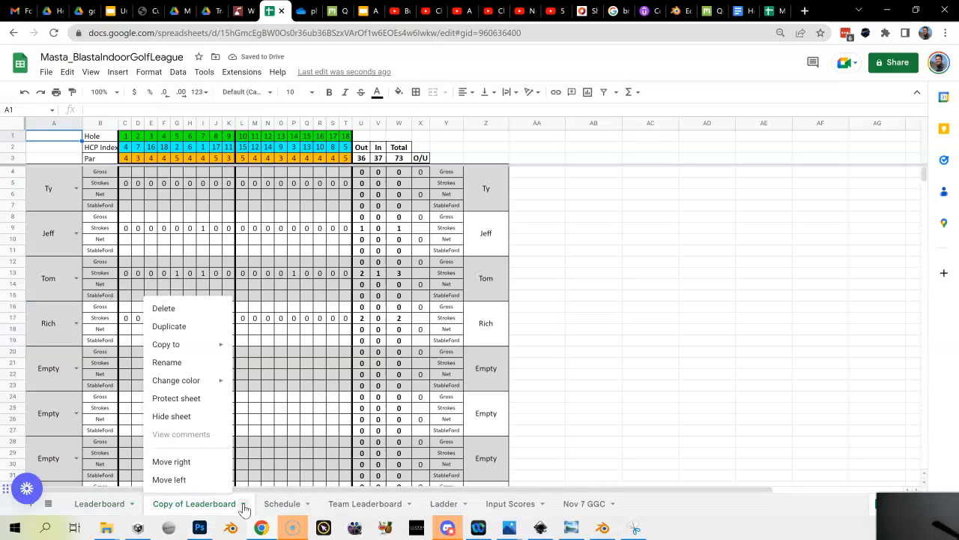
{"action": "left_click", "coordinate": [200, 364]}
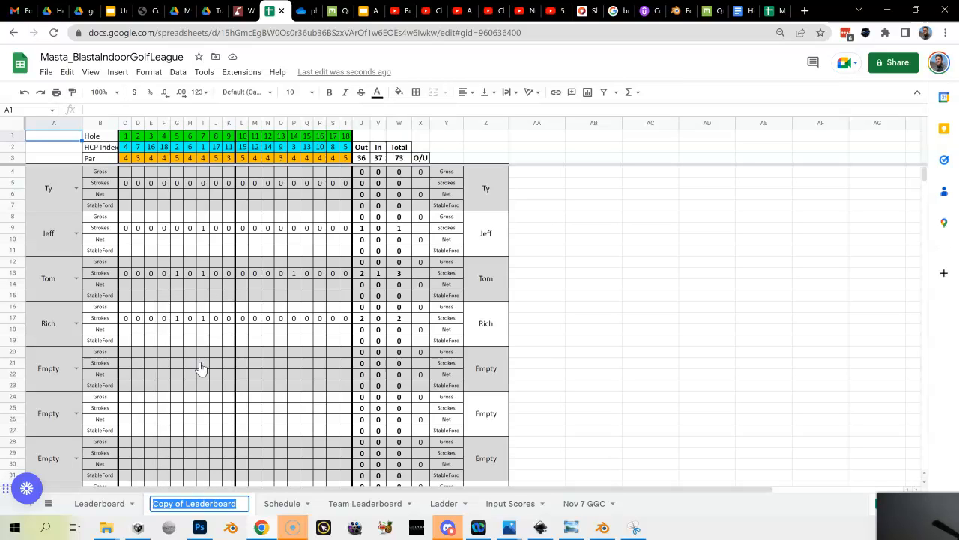
{"action": "type", "text": "Nov 8th"}
{"action": "key", "text": "Return"}
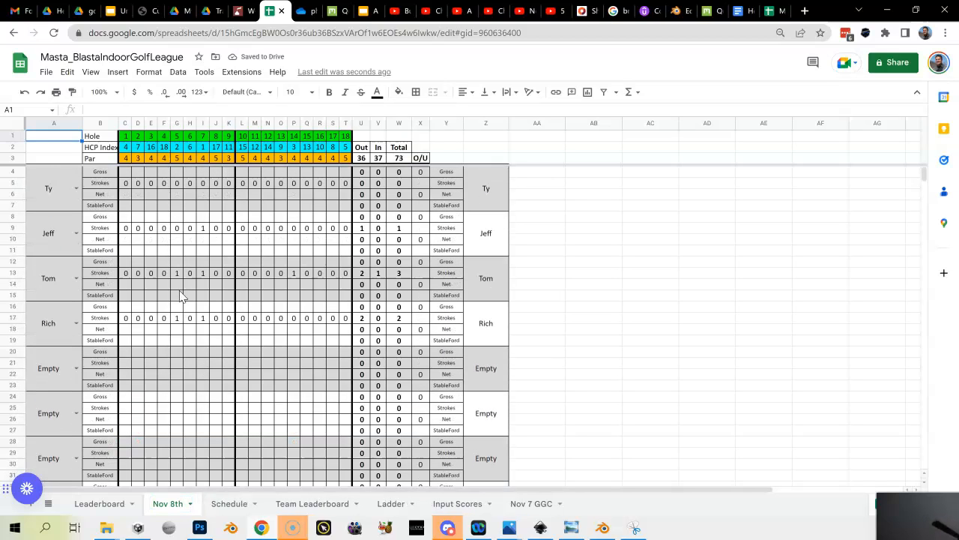
Step: Replace all formulas on the Nov 8th sheet with values only, and move the sheet after Nov 7 GGC
{"action": "left_click", "coordinate": [178, 274]}
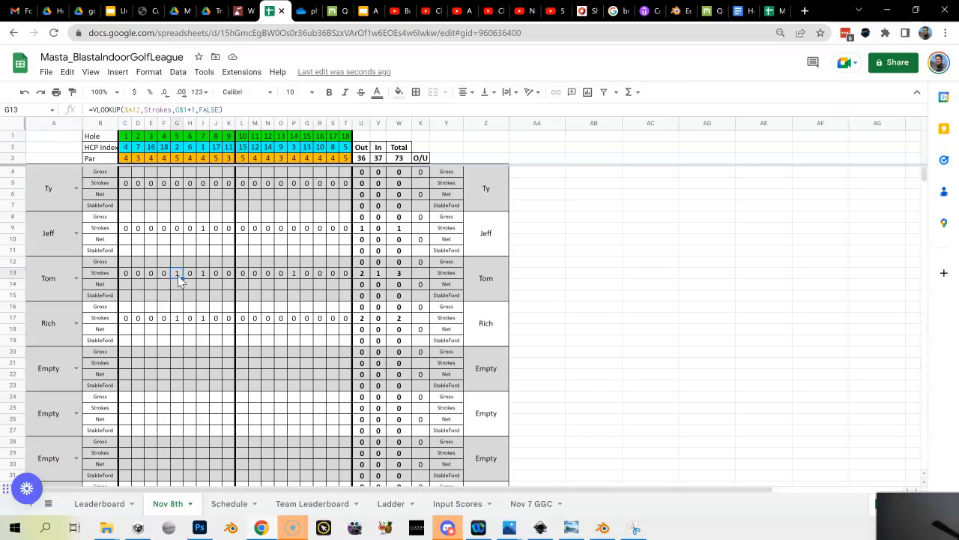
{"action": "key", "text": "ctrl+a"}
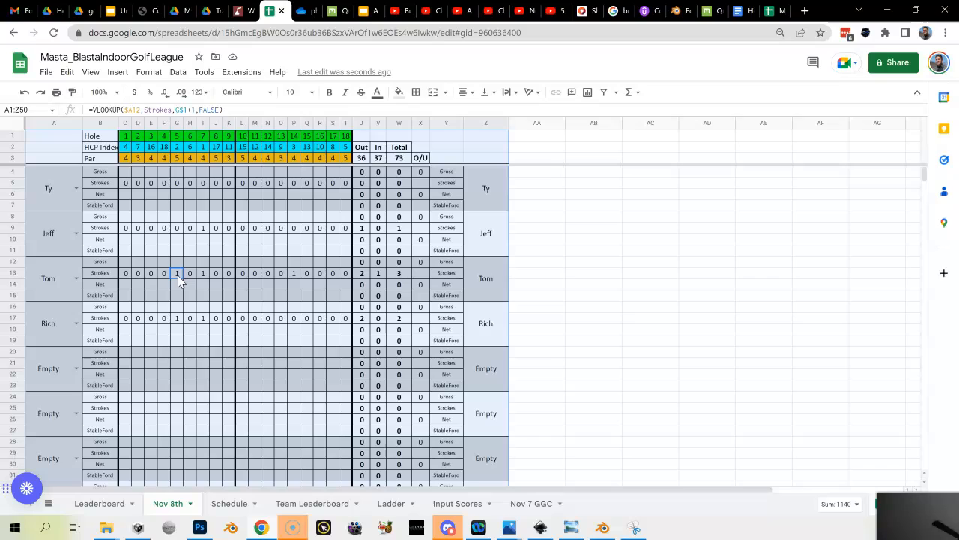
{"action": "key", "text": "ctrl+a"}
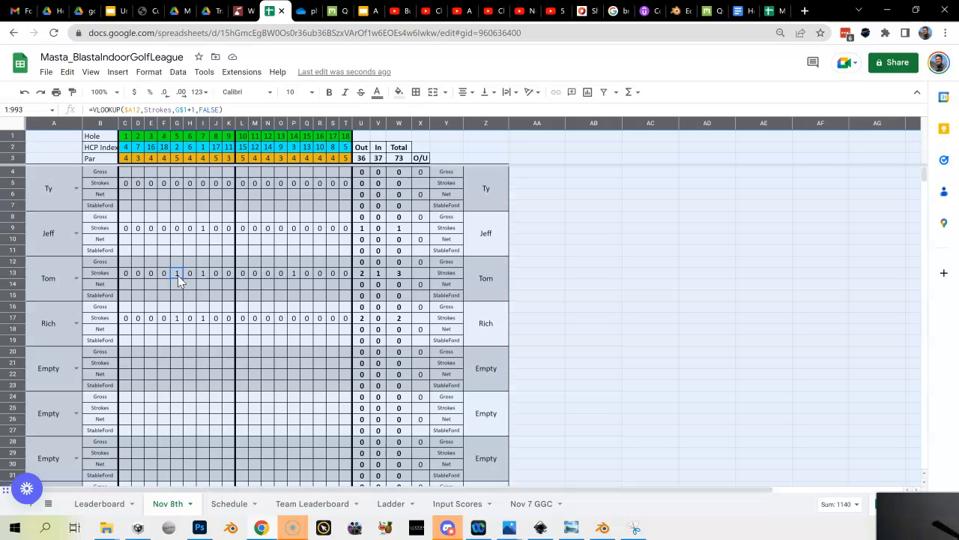
{"action": "right_click", "coordinate": [124, 183]}
{"action": "mouse_move", "coordinate": [166, 245]}
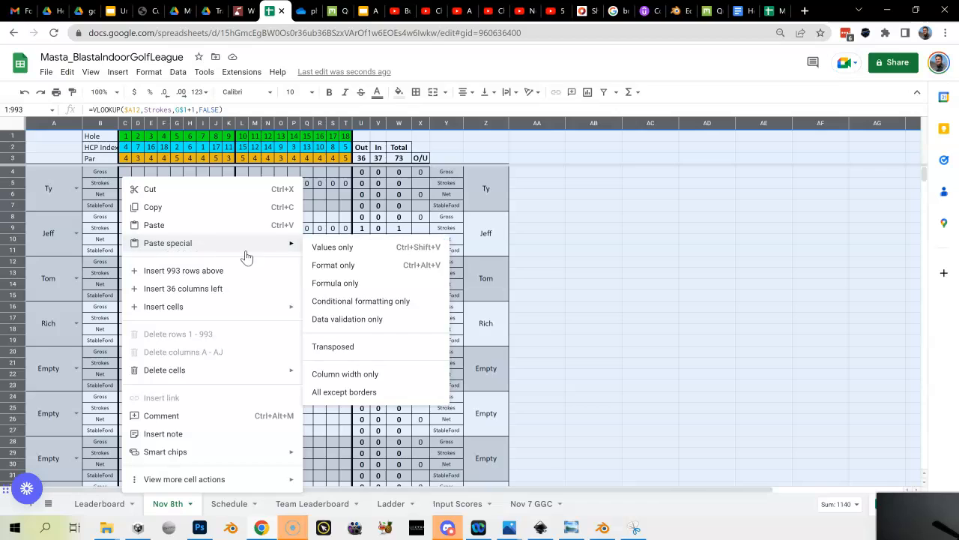
{"action": "left_click", "coordinate": [332, 248]}
{"action": "left_click", "coordinate": [288, 276]}
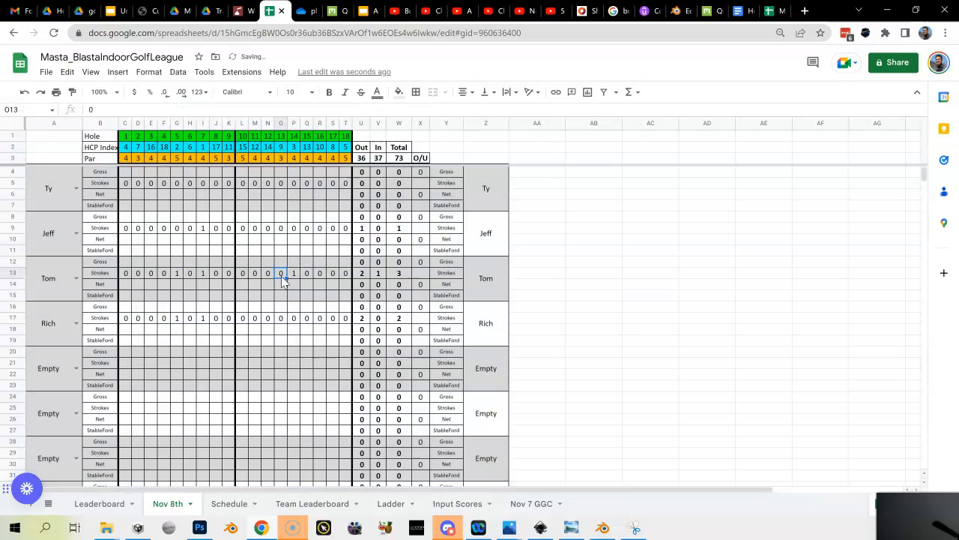
{"action": "left_click", "coordinate": [267, 272]}
{"action": "left_click", "coordinate": [214, 275]}
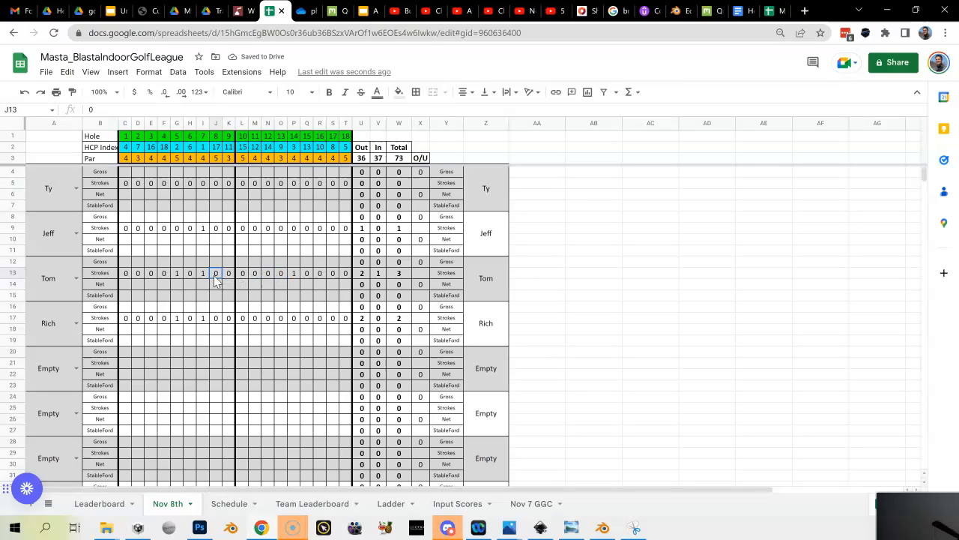
{"action": "left_click", "coordinate": [172, 274]}
{"action": "left_click_drag", "start_coordinate": [165, 509], "coordinate": [567, 512]}
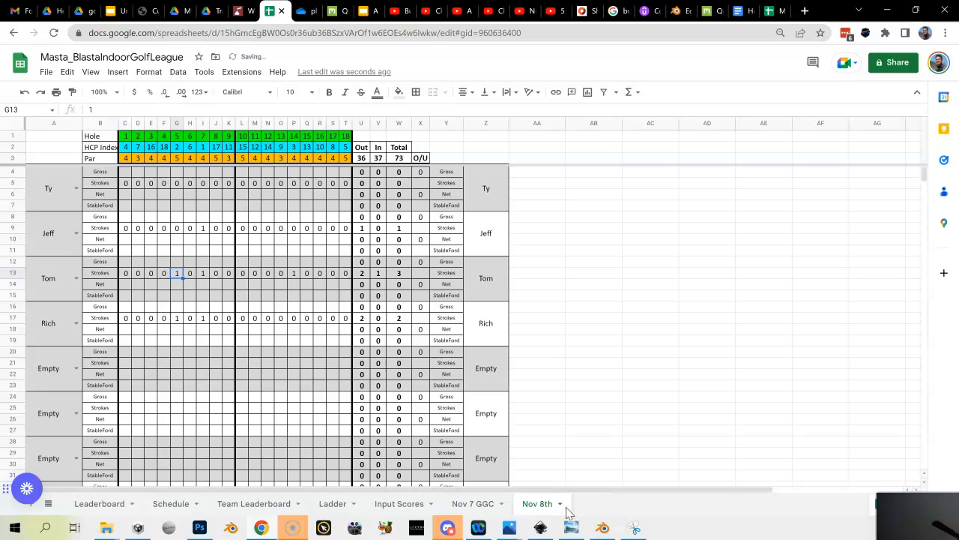
Step: Review the archived player scores on the Nov 7 GGC sheet and hide that sheet
{"action": "left_click", "coordinate": [472, 508]}
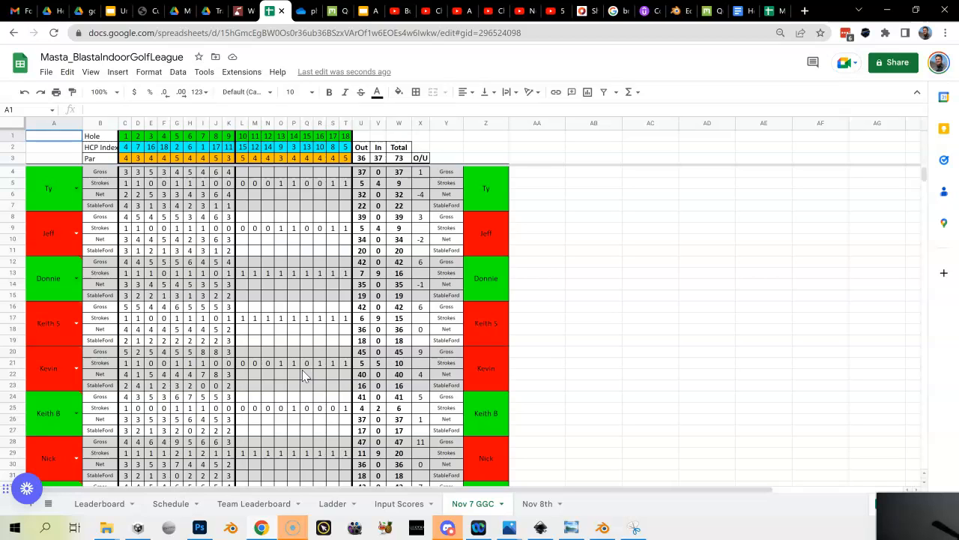
{"action": "scroll", "coordinate": [368, 267], "scroll_direction": "down", "scroll_amount": 5}
{"action": "scroll", "coordinate": [357, 268], "scroll_direction": "up", "scroll_amount": 5}
{"action": "scroll", "coordinate": [424, 345], "scroll_direction": "down", "scroll_amount": 5}
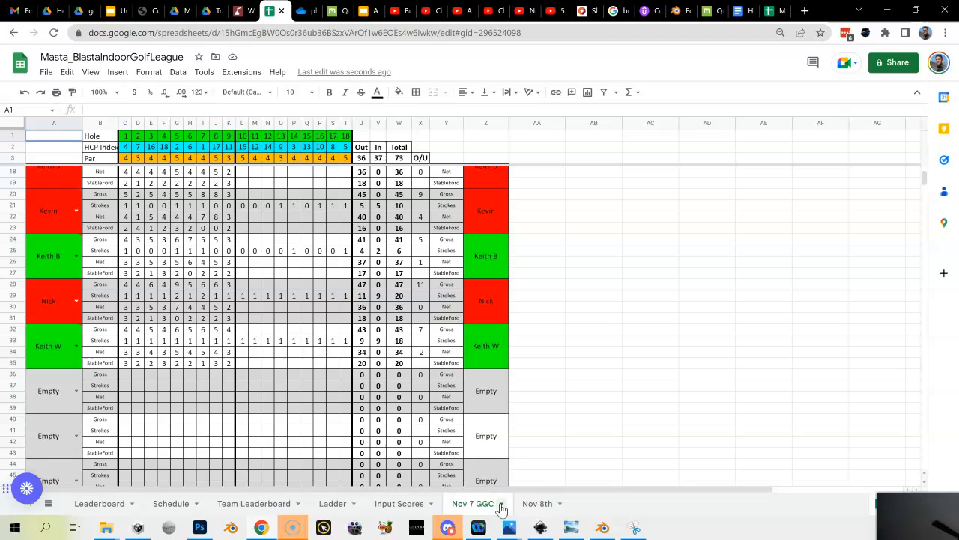
{"action": "left_click", "coordinate": [500, 504]}
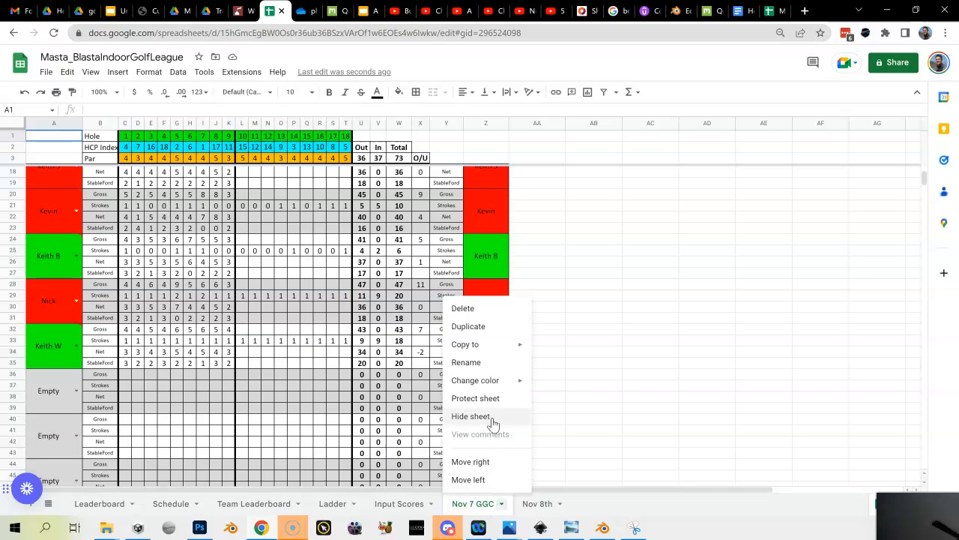
{"action": "left_click", "coordinate": [493, 423]}
Step: Delete the Nov 8th sheet from the league workbook
{"action": "left_click", "coordinate": [492, 510]}
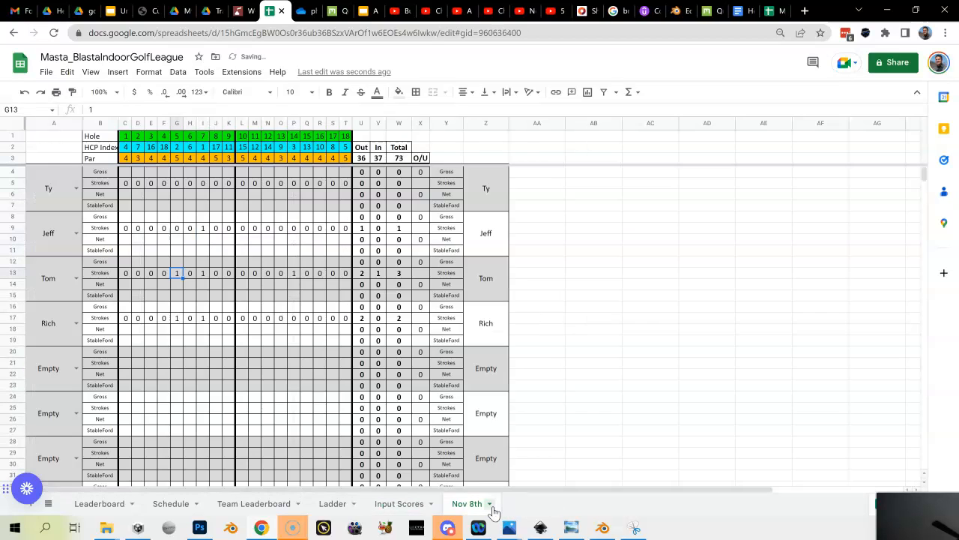
{"action": "left_click", "coordinate": [490, 506]}
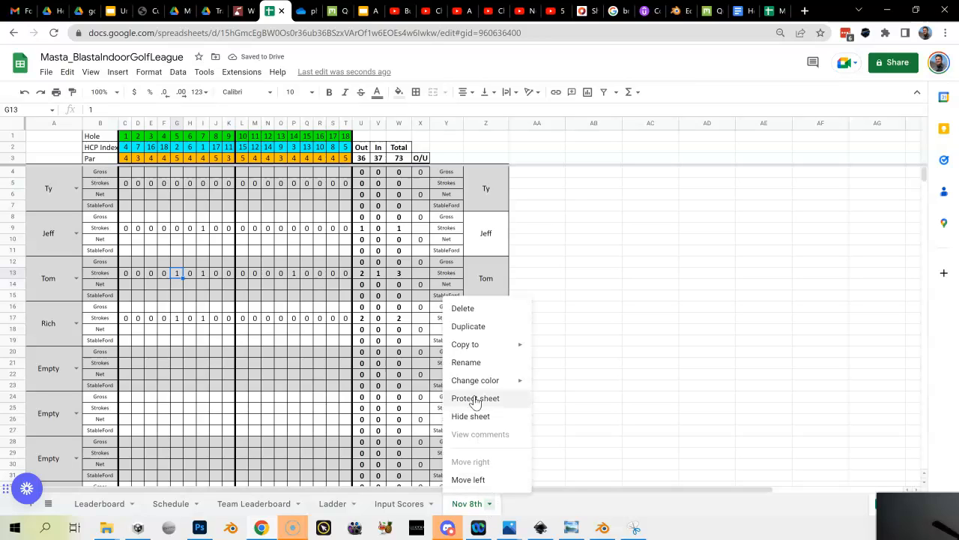
{"action": "left_click", "coordinate": [469, 308]}
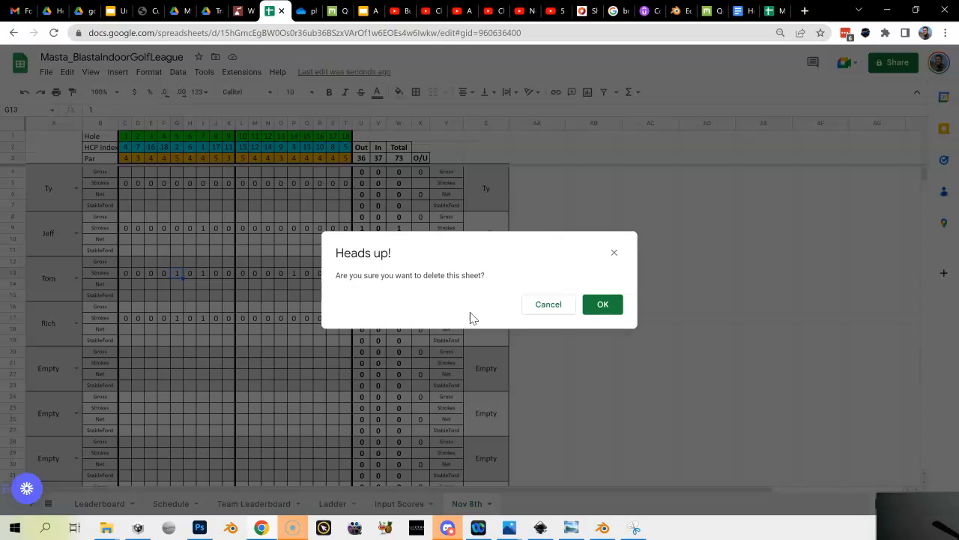
{"action": "left_click", "coordinate": [605, 305]}
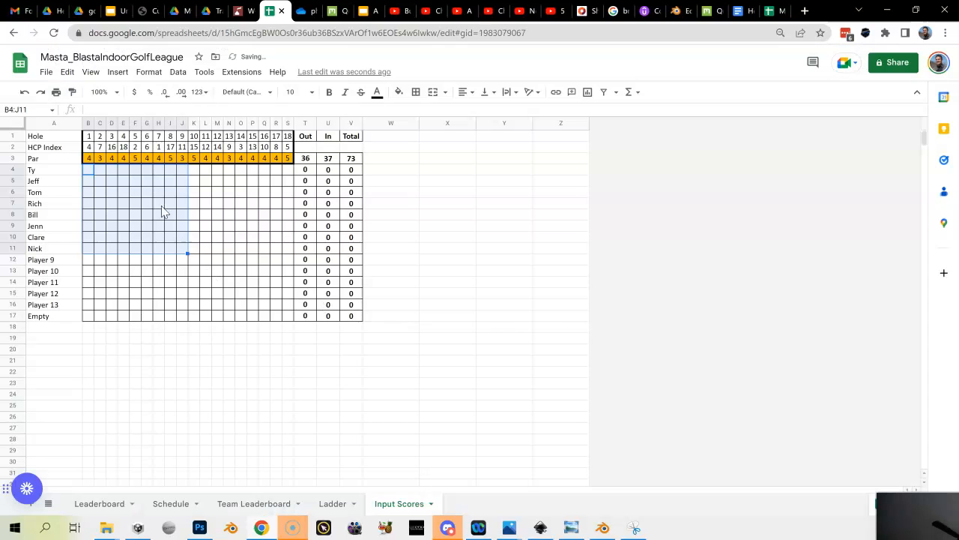